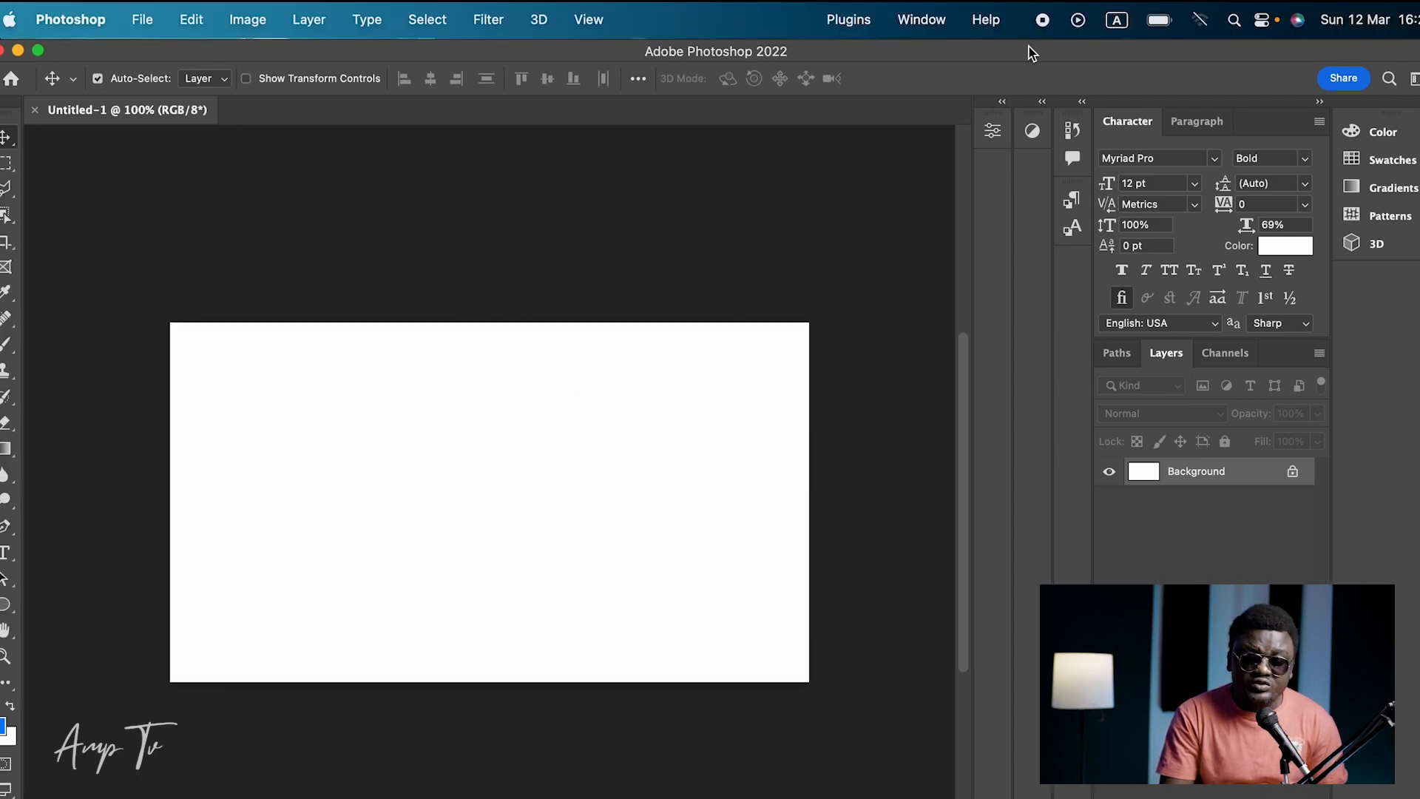
- Place the portrait photo from the desktop into the blank document and keep its fitted size
{"action": "left_click_drag", "start_coordinate": [992, 61], "coordinate": [1140, 96]}
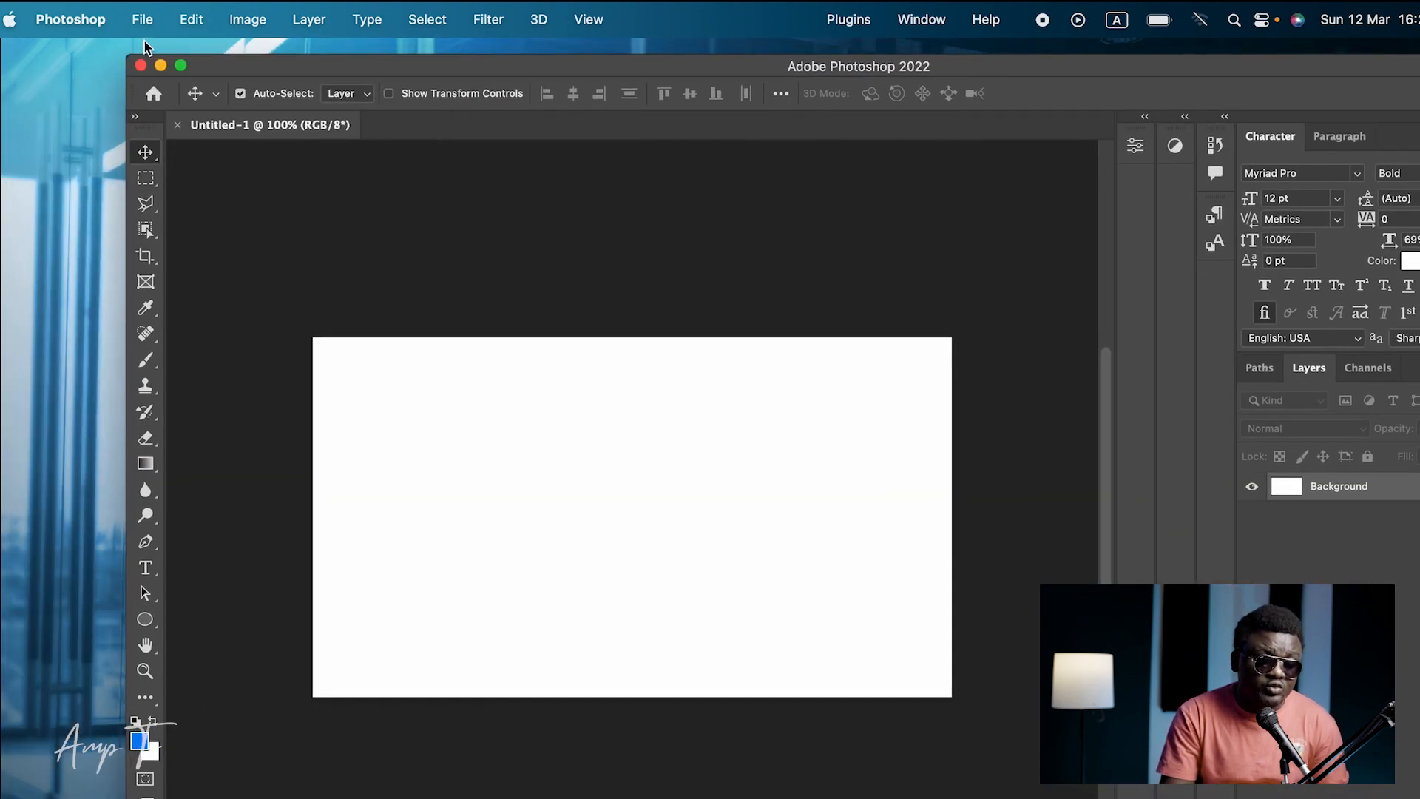
{"action": "left_click", "coordinate": [143, 20]}
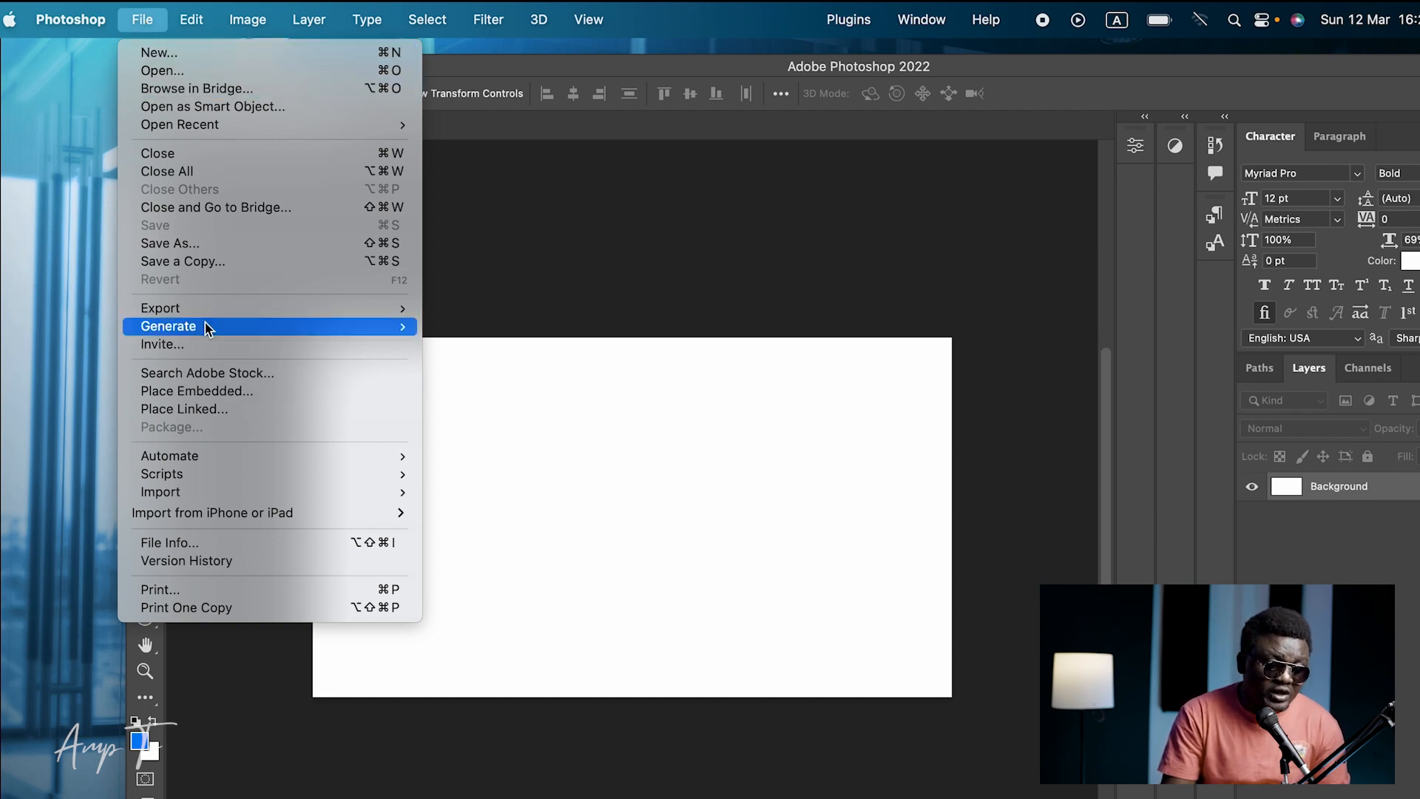
{"action": "left_click", "coordinate": [1157, 22]}
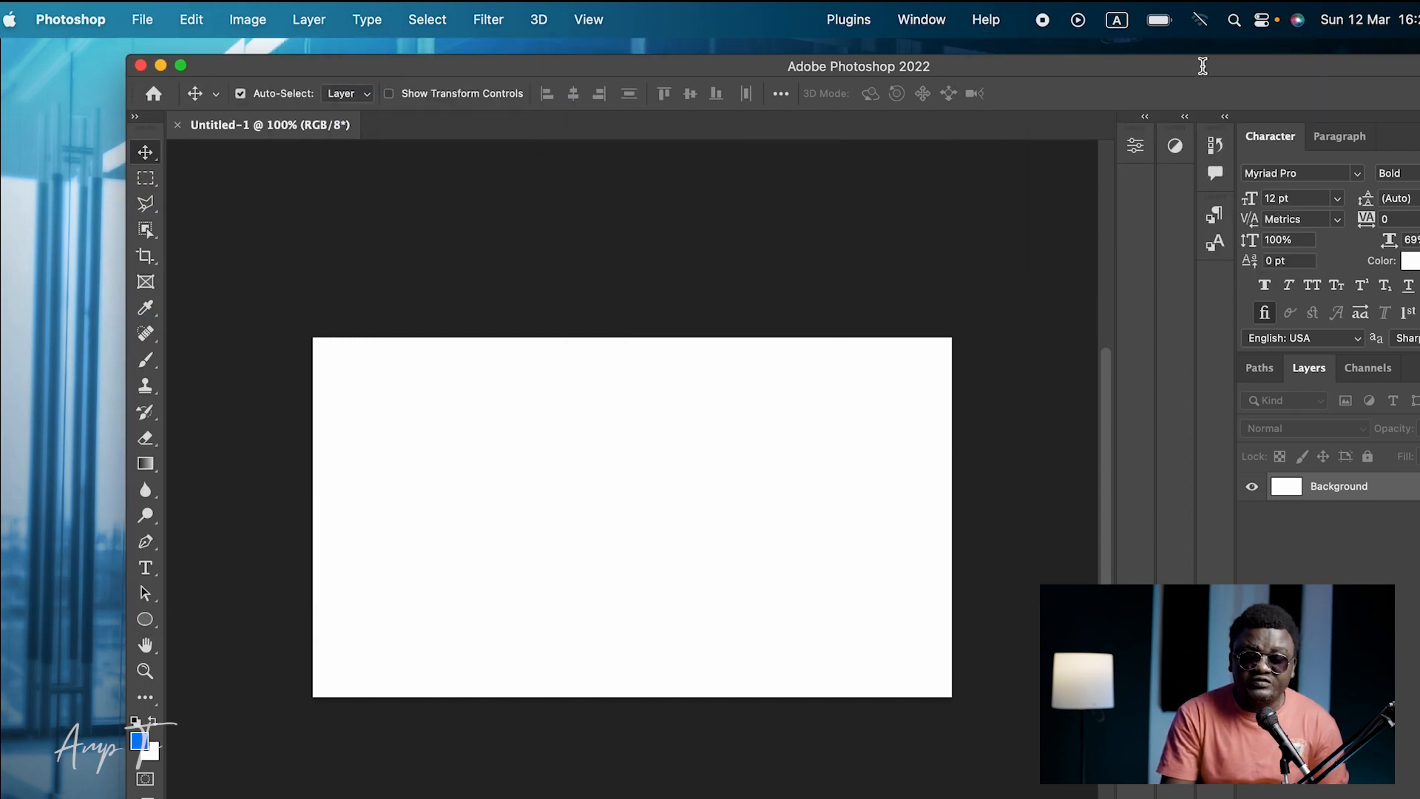
{"action": "left_click_drag", "start_coordinate": [1183, 76], "coordinate": [974, 295]}
{"action": "left_click_drag", "start_coordinate": [832, 259], "coordinate": [462, 788]}
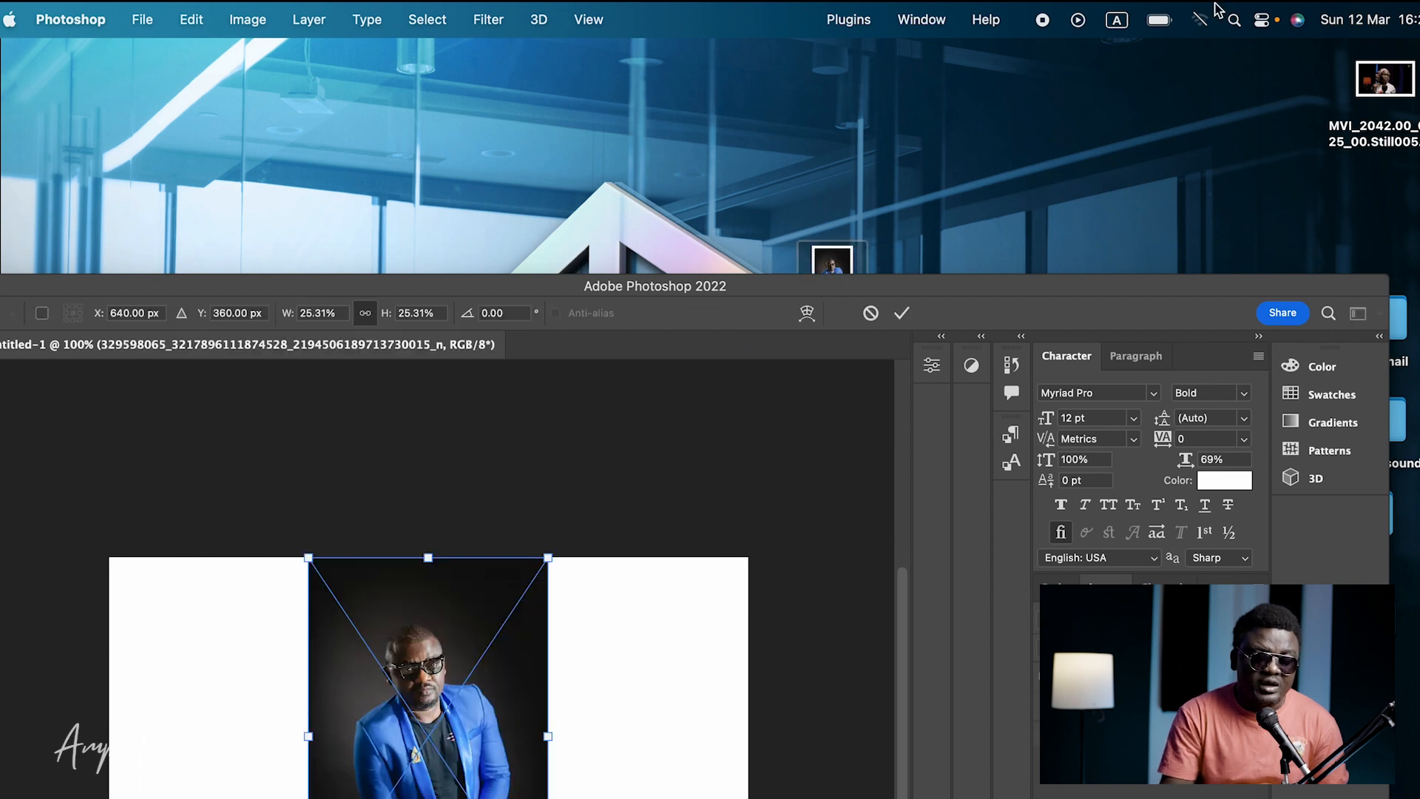
{"action": "double_click", "coordinate": [943, 294]}
{"action": "mouse_move", "coordinate": [557, 395]}
{"action": "left_mouse_down"}
{"action": "mouse_move", "coordinate": [545, 419]}
{"action": "mouse_move", "coordinate": [558, 400]}
{"action": "left_mouse_up"}
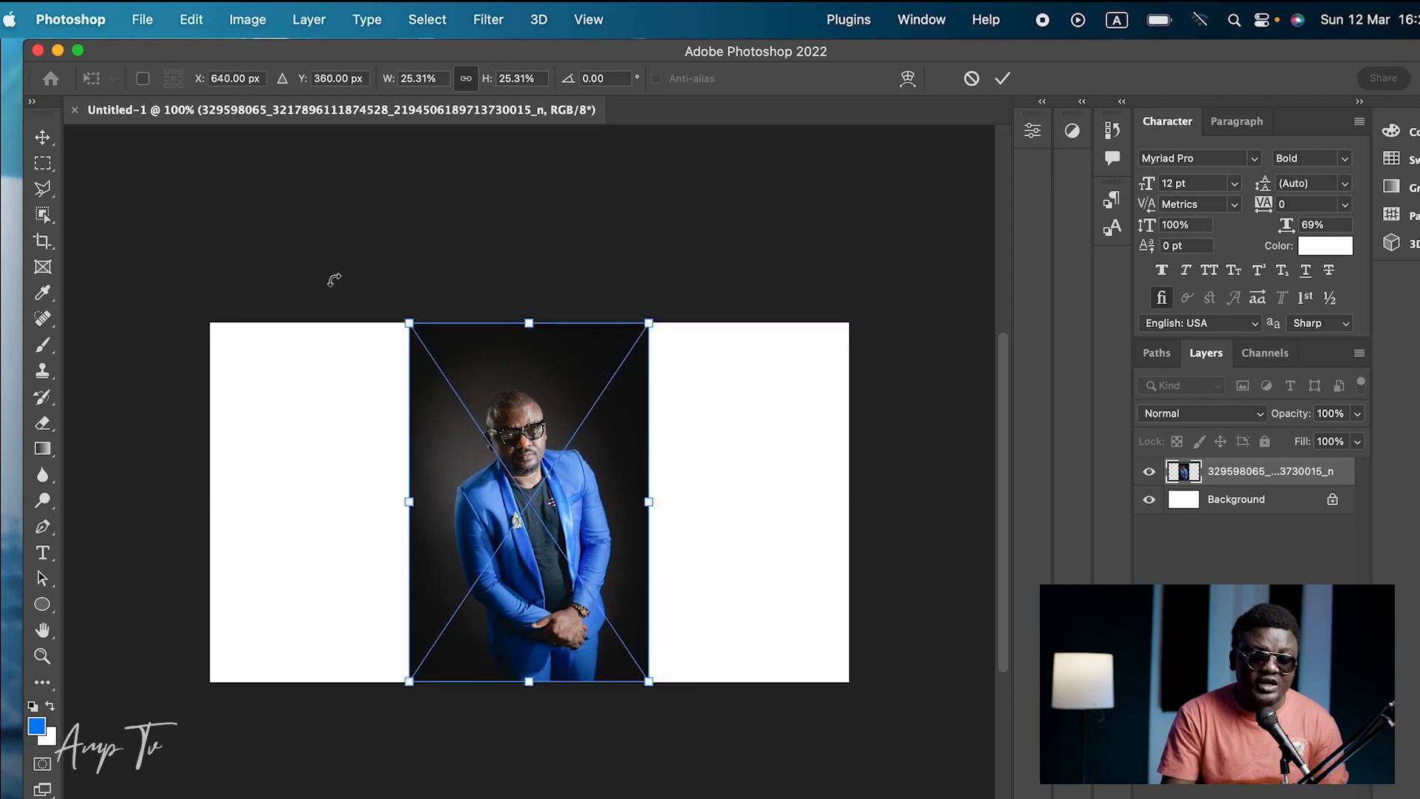
{"action": "key", "text": "Return"}
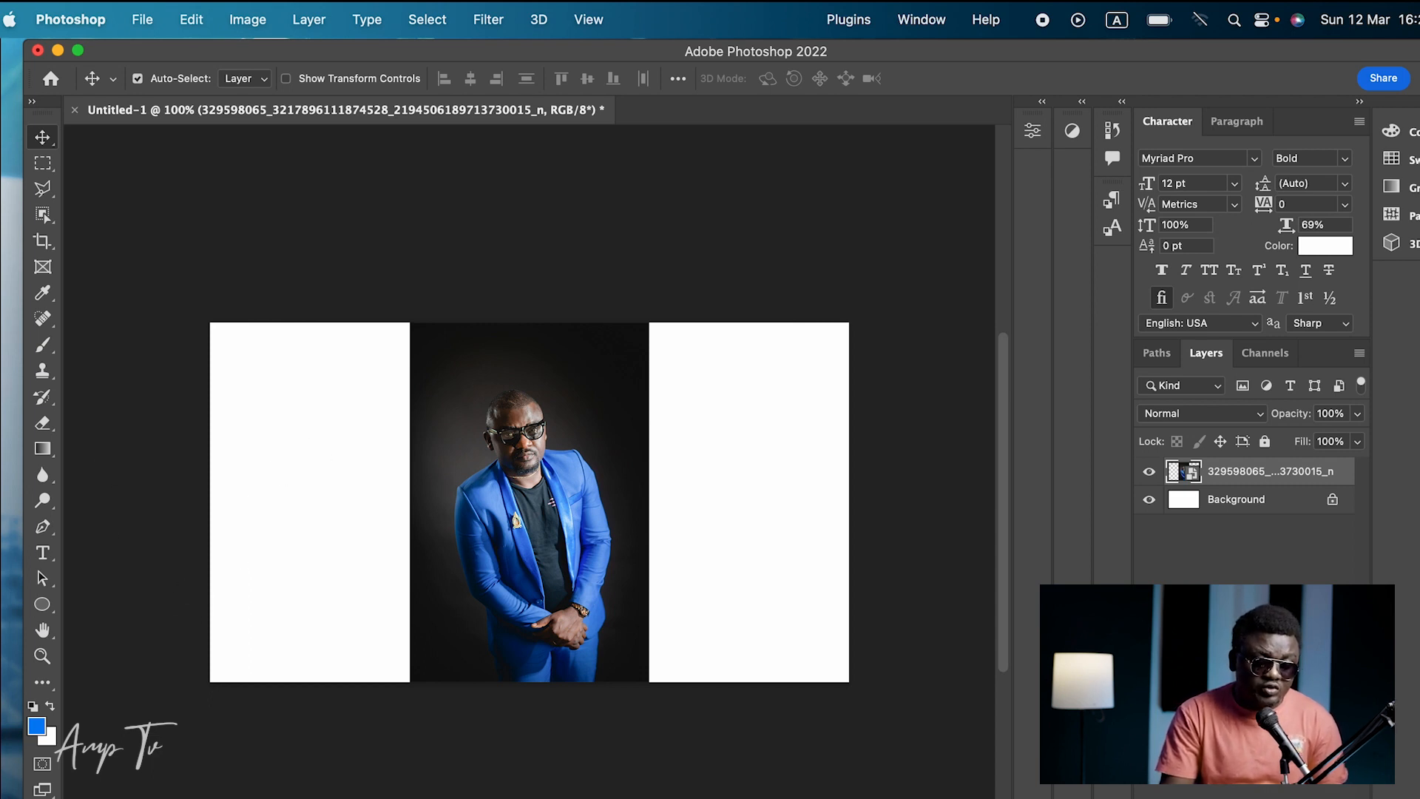
- Zoom in on the placed portrait and examine the man and the dark backdrop around him
{"action": "left_click", "coordinate": [52, 652]}
{"action": "left_click_drag", "start_coordinate": [276, 618], "coordinate": [343, 582]}
{"action": "mouse_move", "coordinate": [400, 475]}
{"action": "left_mouse_down"}
{"action": "mouse_move", "coordinate": [352, 502]}
{"action": "mouse_move", "coordinate": [385, 482]}
{"action": "left_mouse_up"}
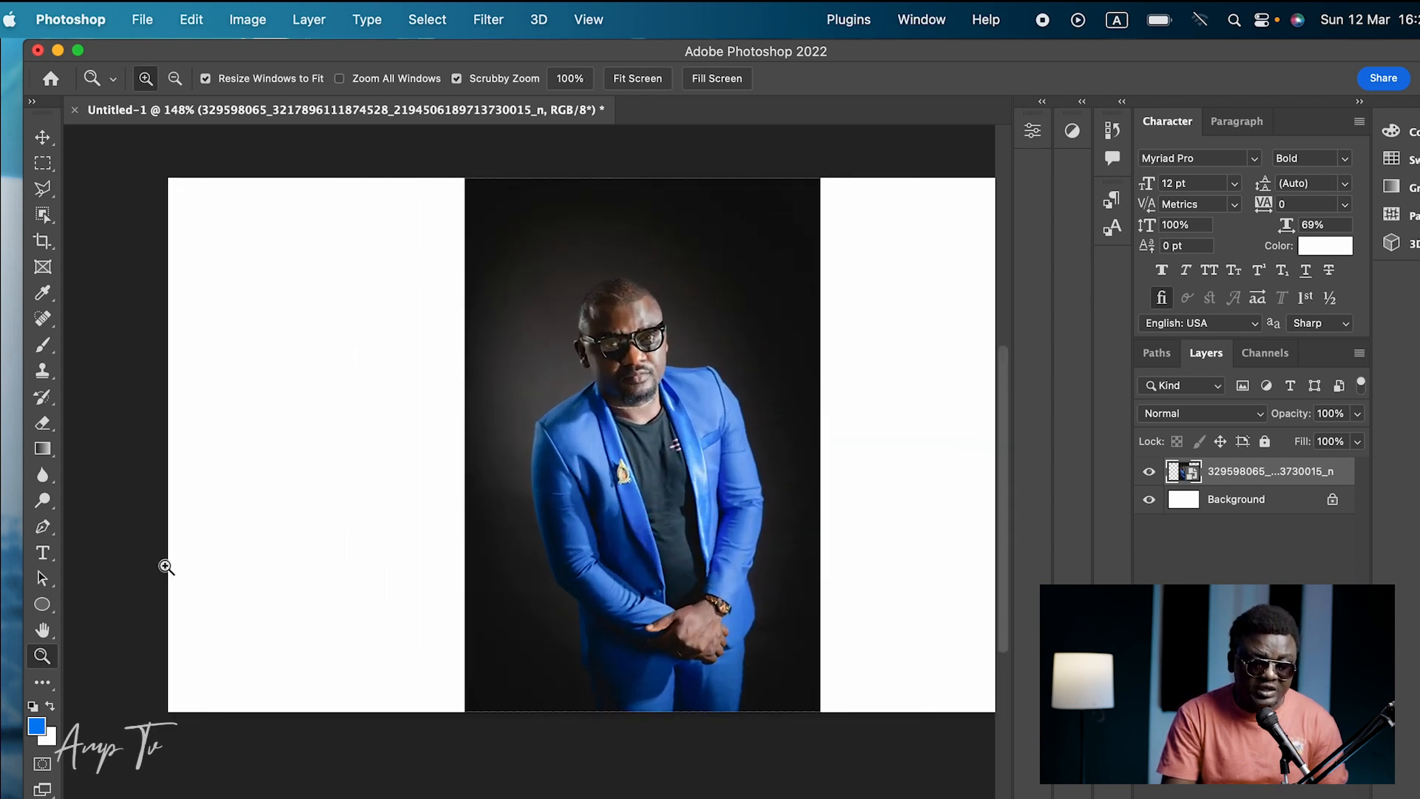
{"action": "scroll", "coordinate": [529, 445], "scroll_direction": "right", "scroll_amount": 5}
{"action": "scroll", "coordinate": [530, 444], "scroll_direction": "left", "scroll_amount": 4}
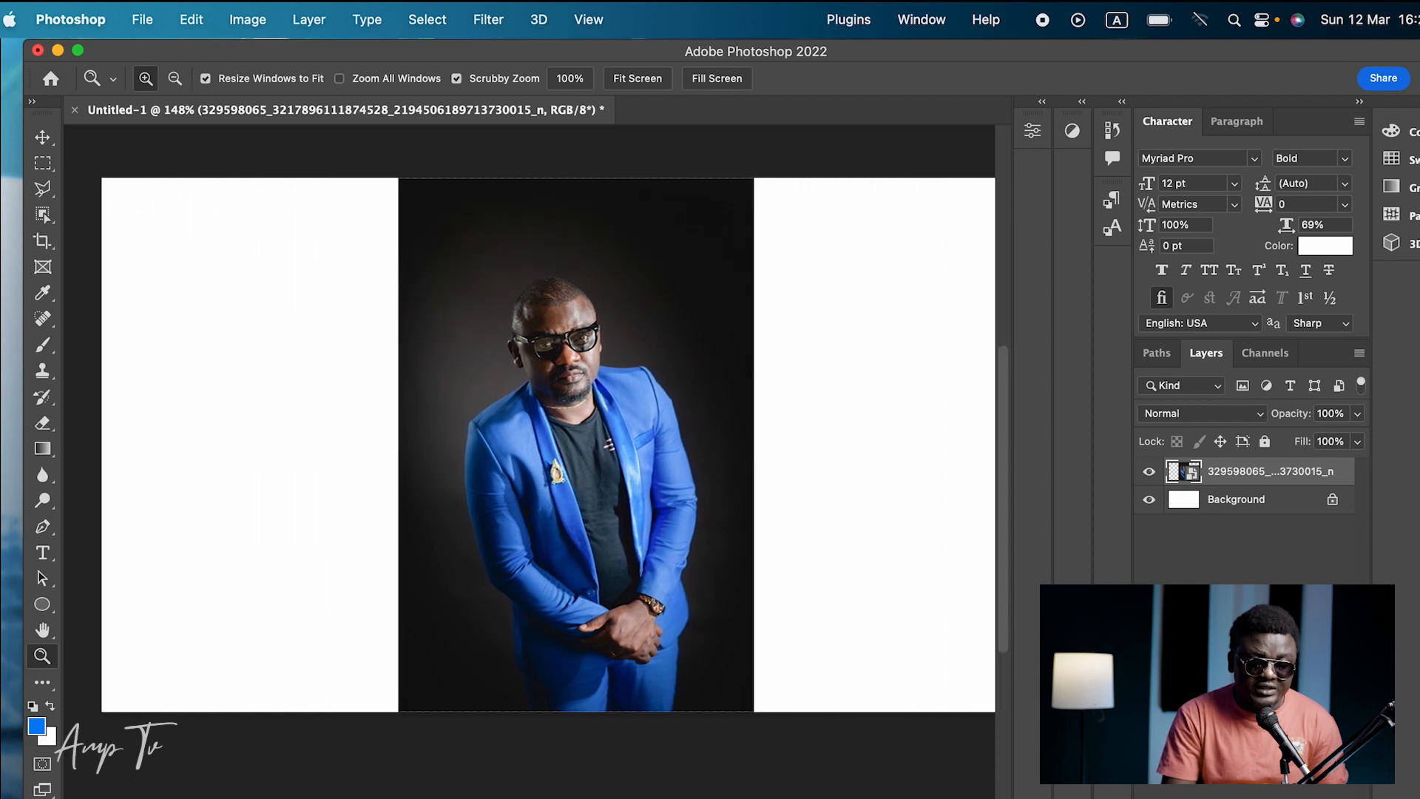
{"action": "scroll", "coordinate": [529, 444], "scroll_direction": "right", "scroll_amount": 1}
{"action": "scroll", "coordinate": [529, 445], "scroll_direction": "right", "scroll_amount": 1}
{"action": "left_click_drag", "start_coordinate": [772, 528], "coordinate": [788, 440]}
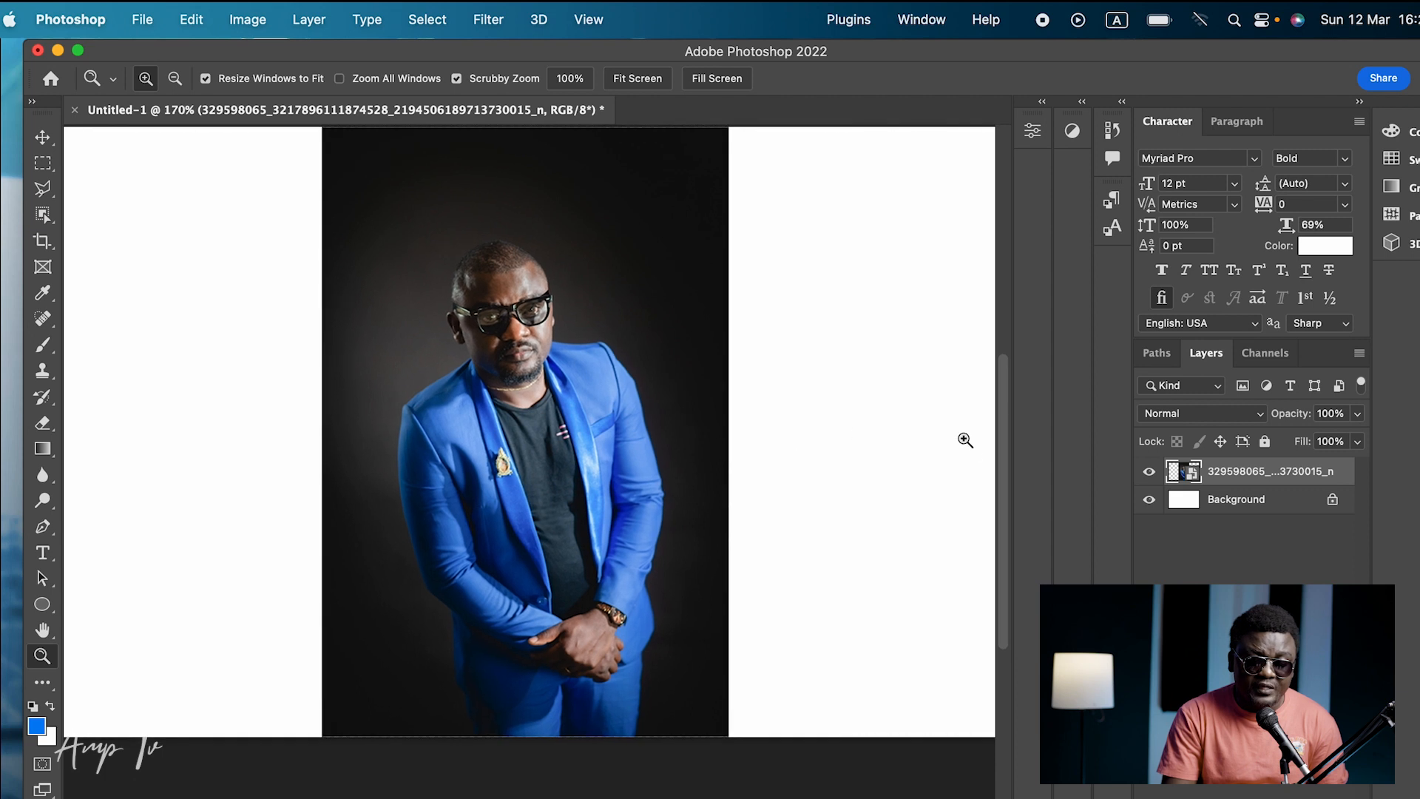
{"action": "scroll", "coordinate": [1006, 459], "scroll_direction": "up", "scroll_amount": 5}
{"action": "scroll", "coordinate": [1002, 455], "scroll_direction": "down", "scroll_amount": 2}
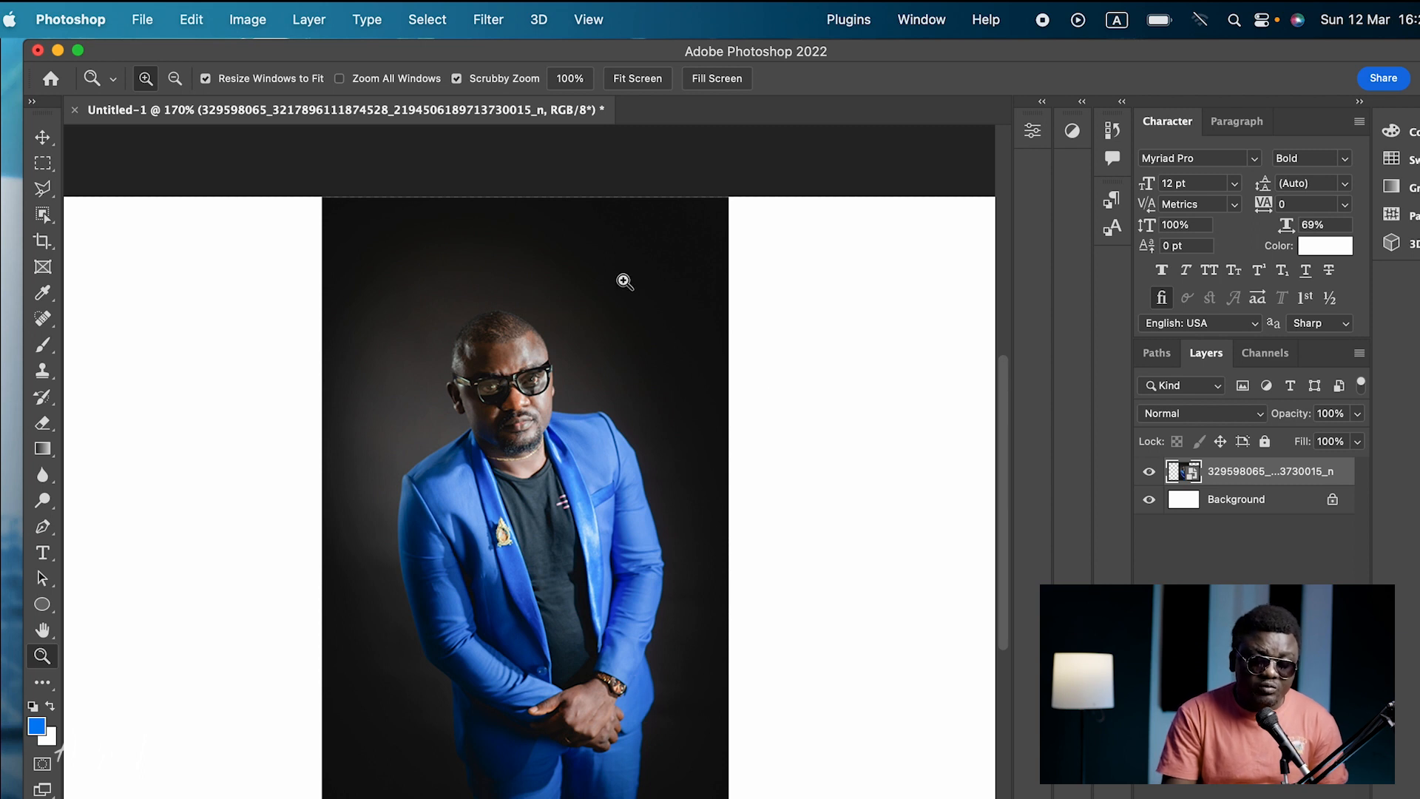
- Convert the locked Background layer into a regular layer named Layer 0
{"action": "left_click", "coordinate": [42, 137]}
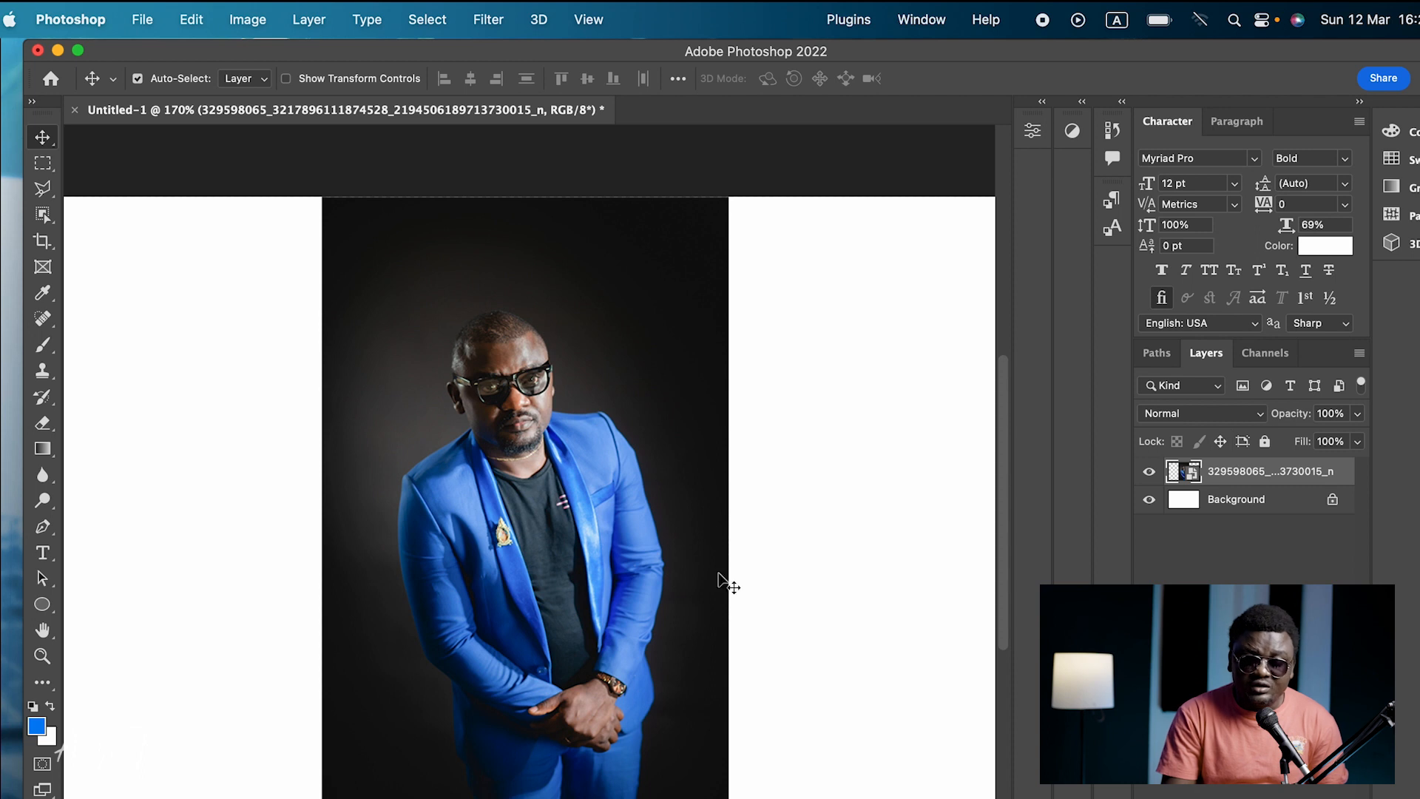
{"action": "left_click", "coordinate": [1248, 503]}
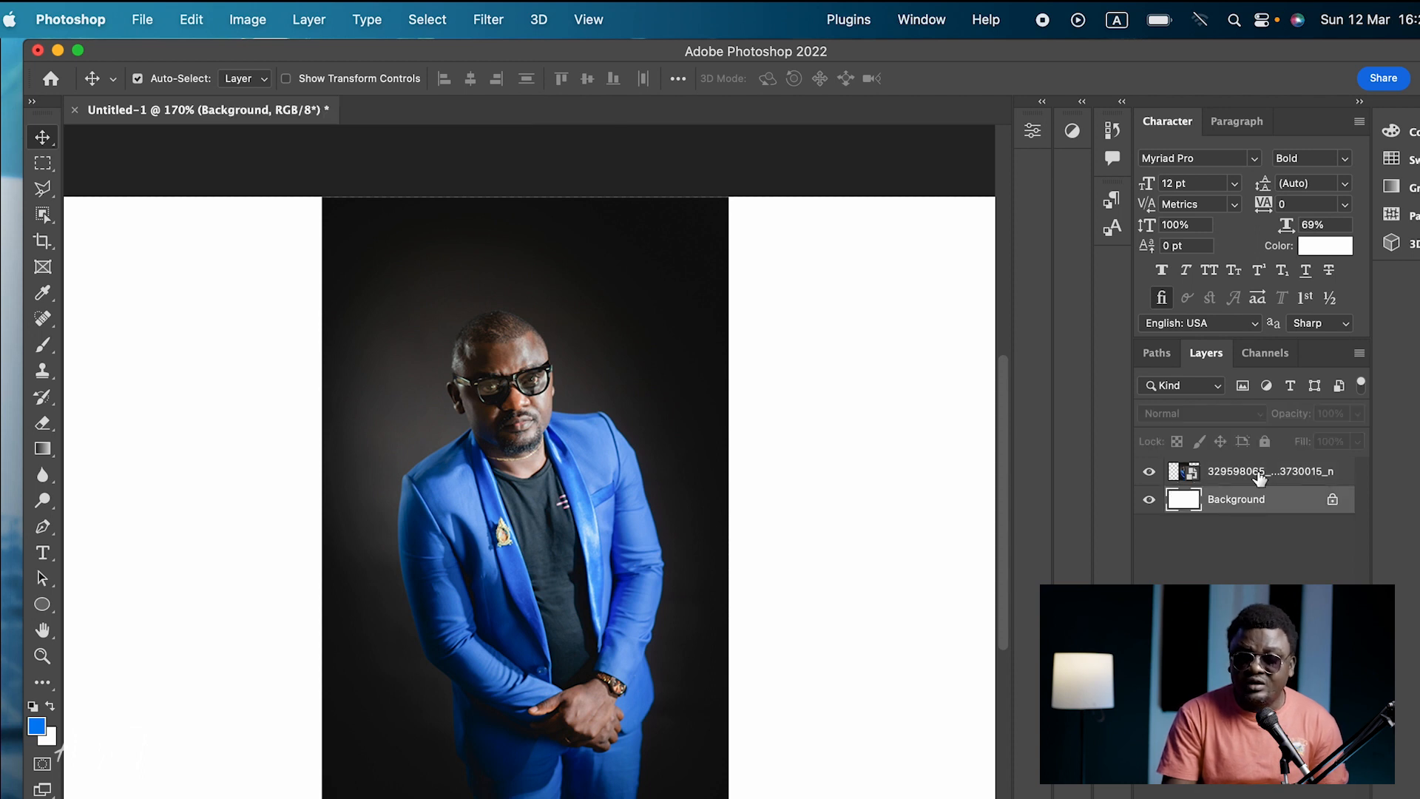
{"action": "double_click", "coordinate": [1266, 516]}
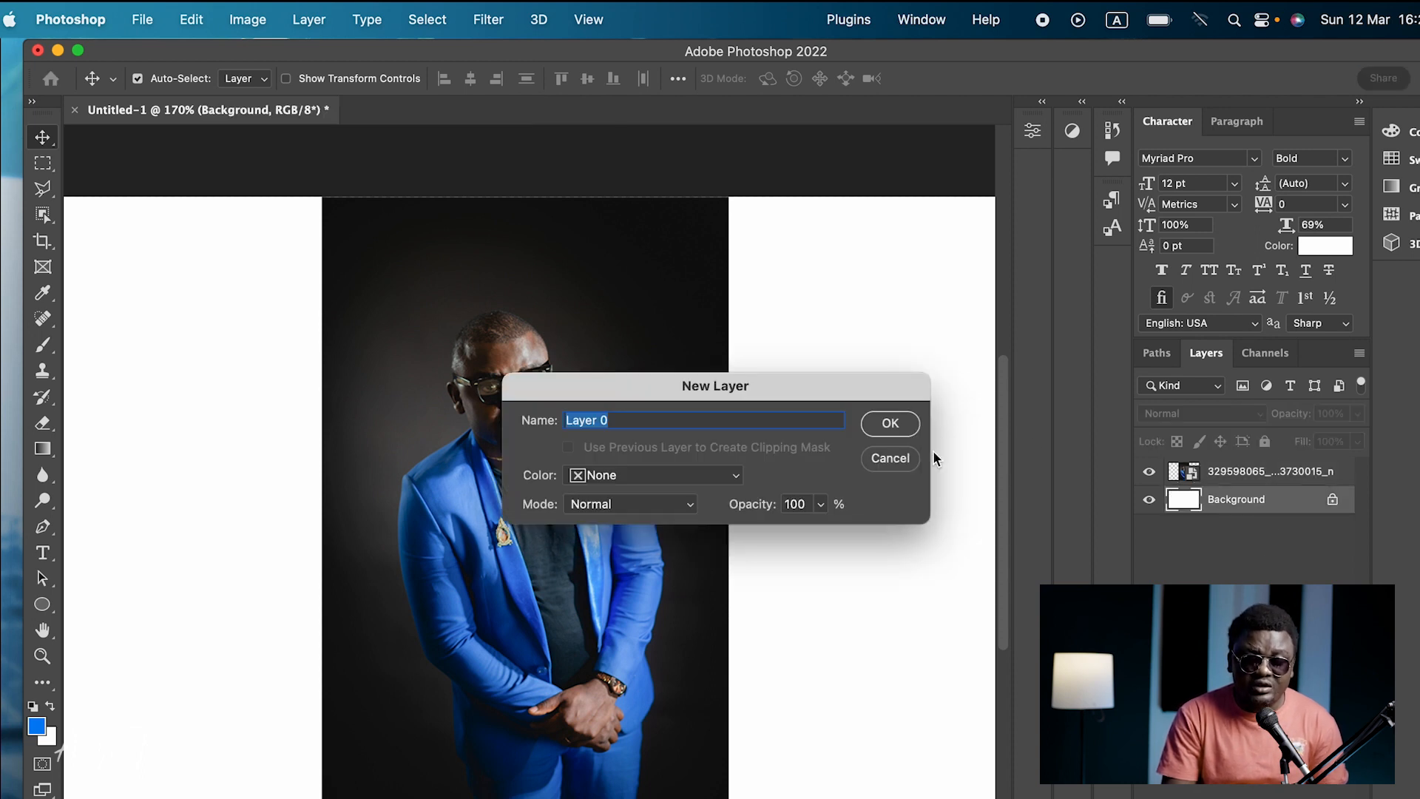
{"action": "left_click", "coordinate": [908, 428]}
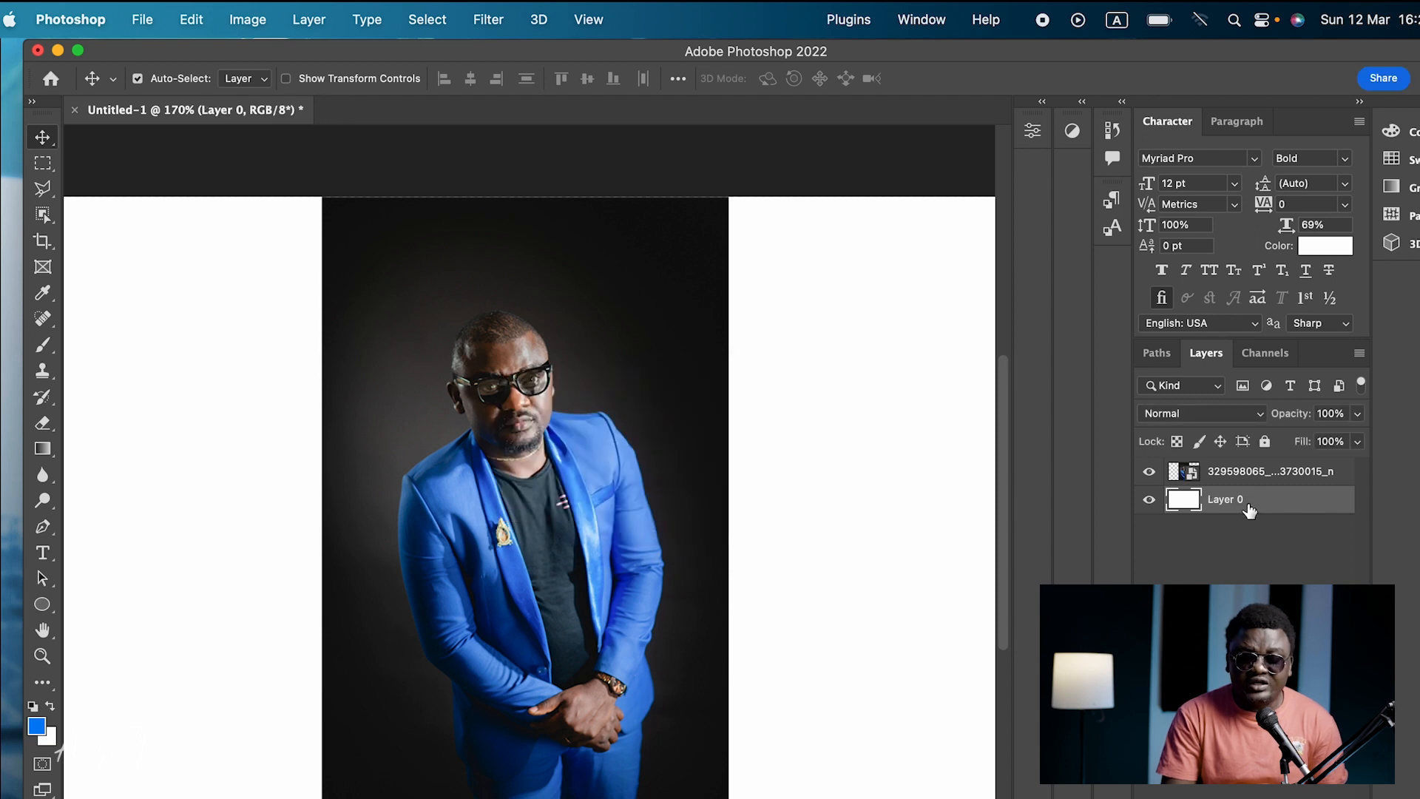
{"action": "left_click", "coordinate": [1150, 500]}
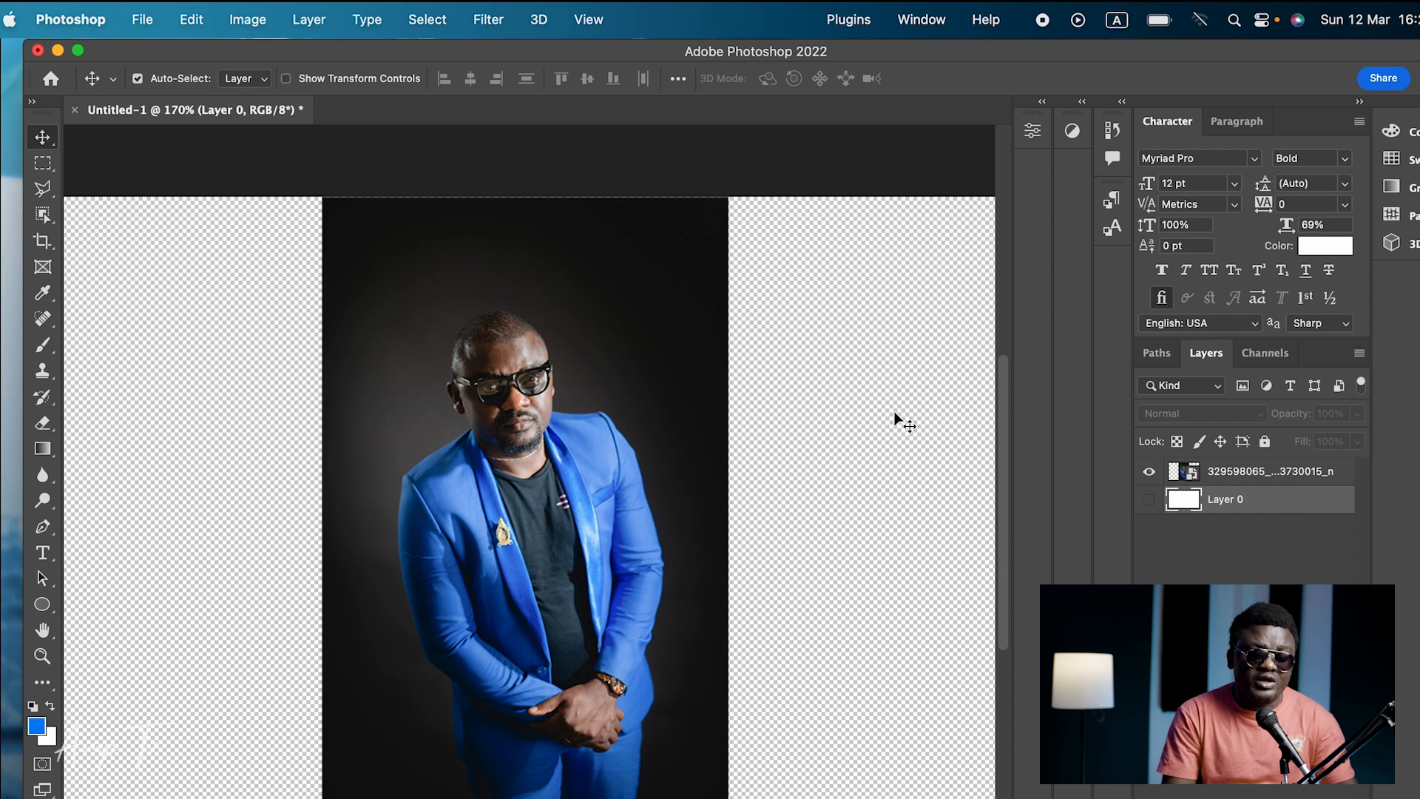
{"action": "left_click", "coordinate": [1149, 500]}
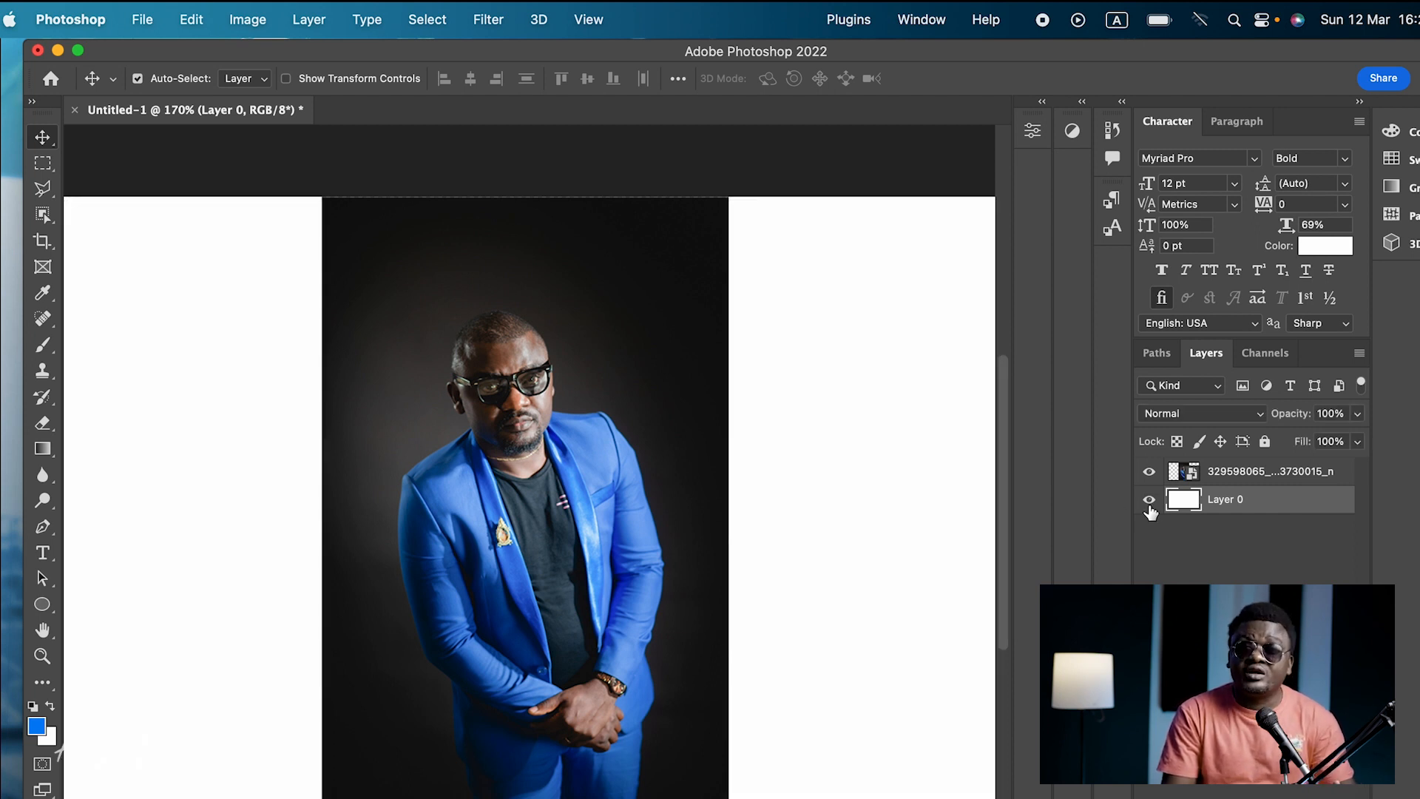
{"action": "double_click", "coordinate": [1190, 510]}
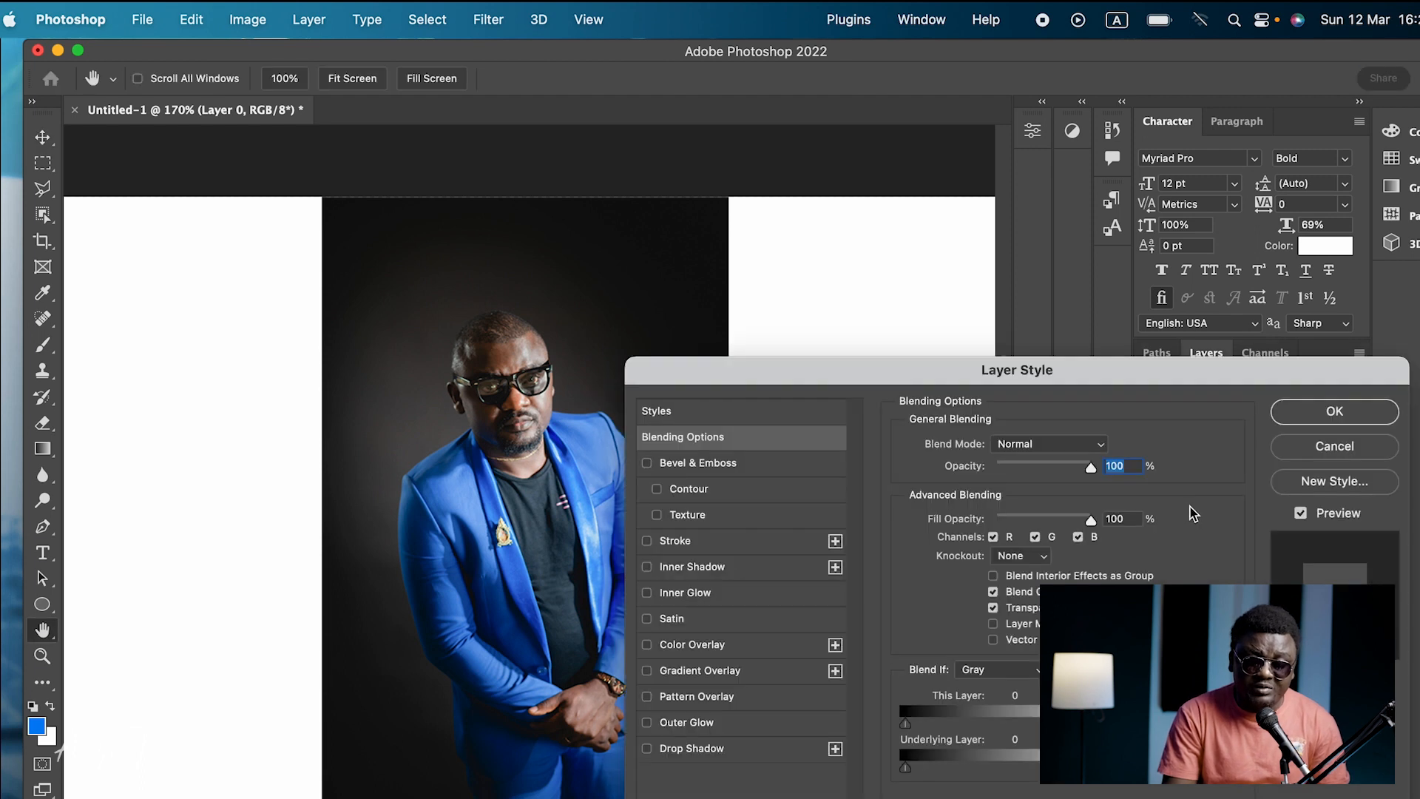
{"action": "left_click", "coordinate": [1334, 446]}
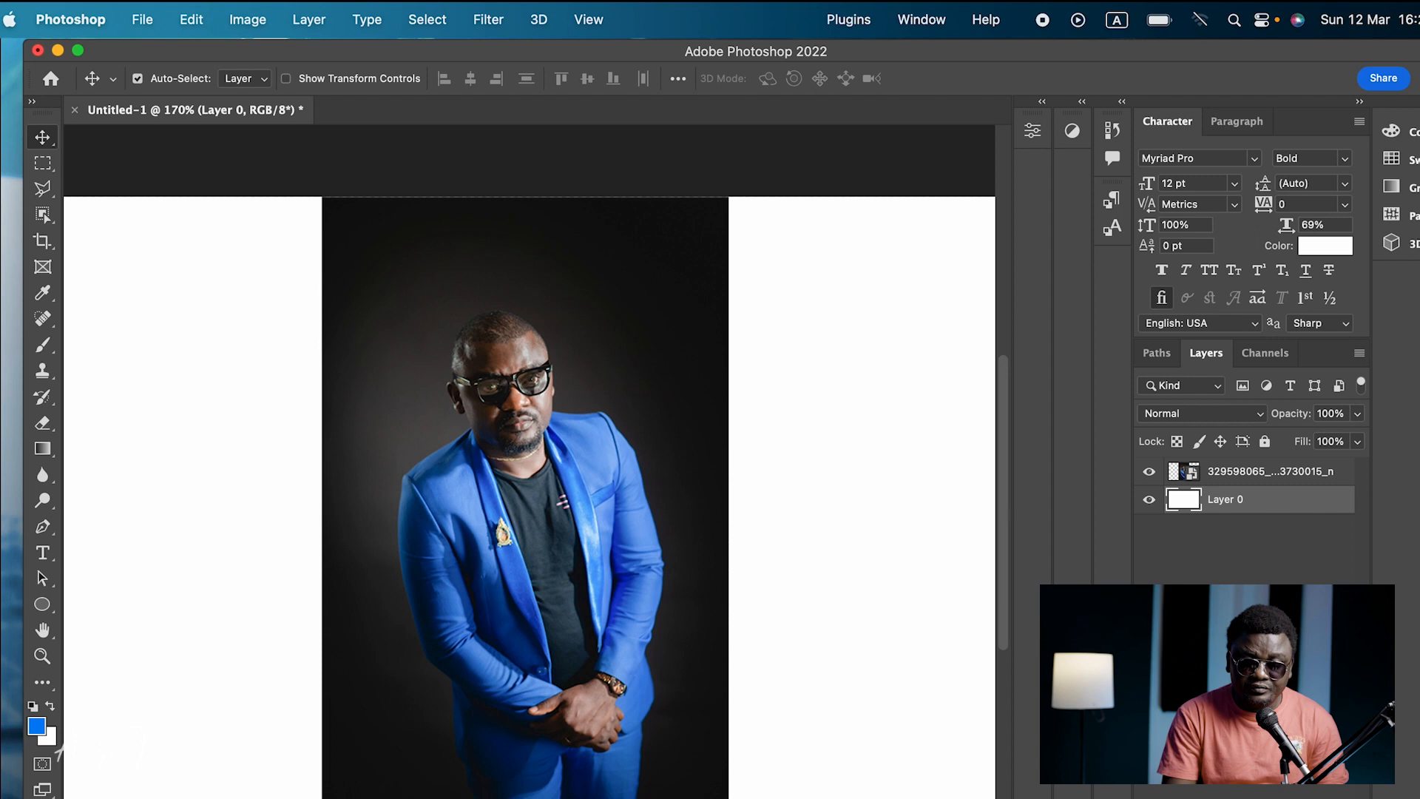
- Add a blue Solid Color fill layer with hue 209° directly above Layer 0
{"action": "left_click", "coordinate": [1251, 794]}
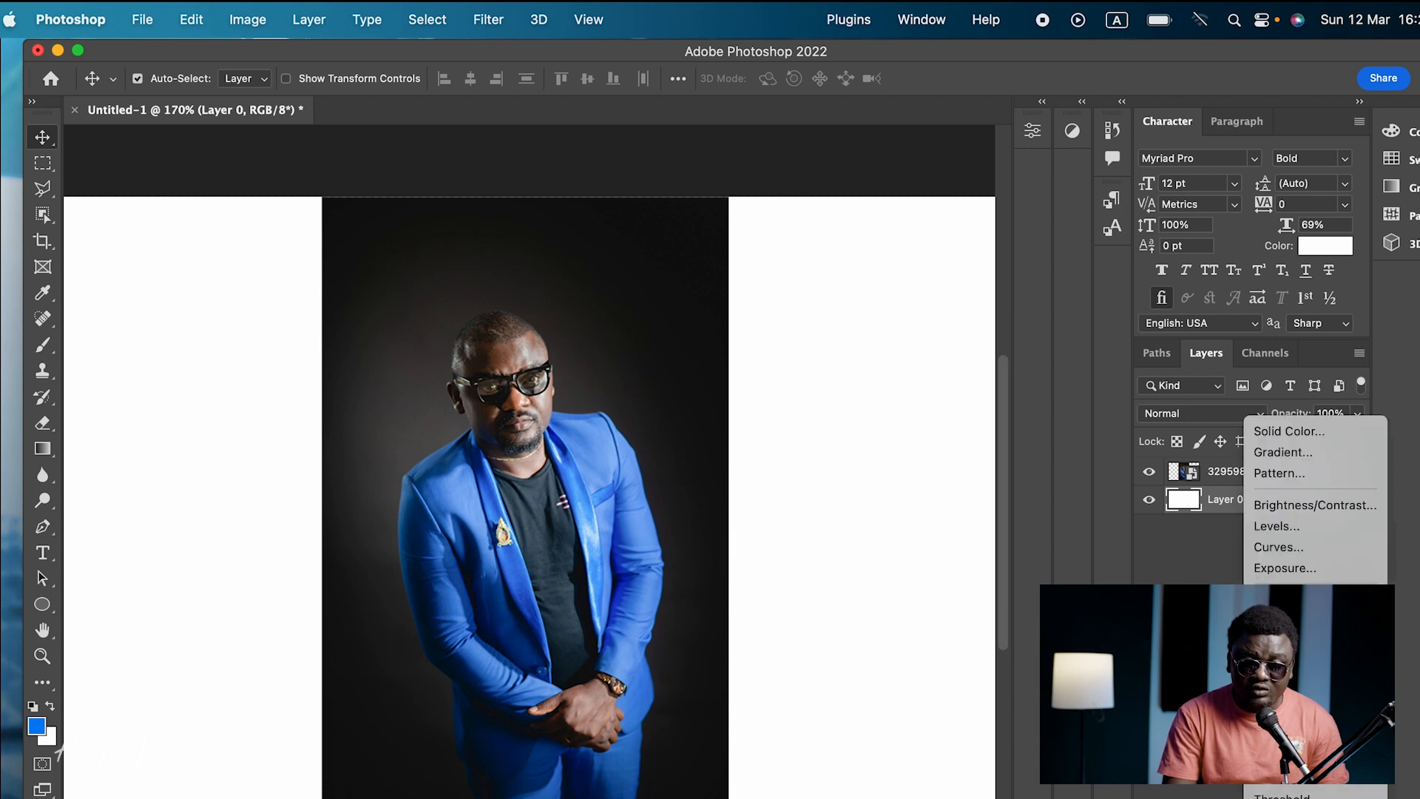
{"action": "left_click", "coordinate": [1319, 428]}
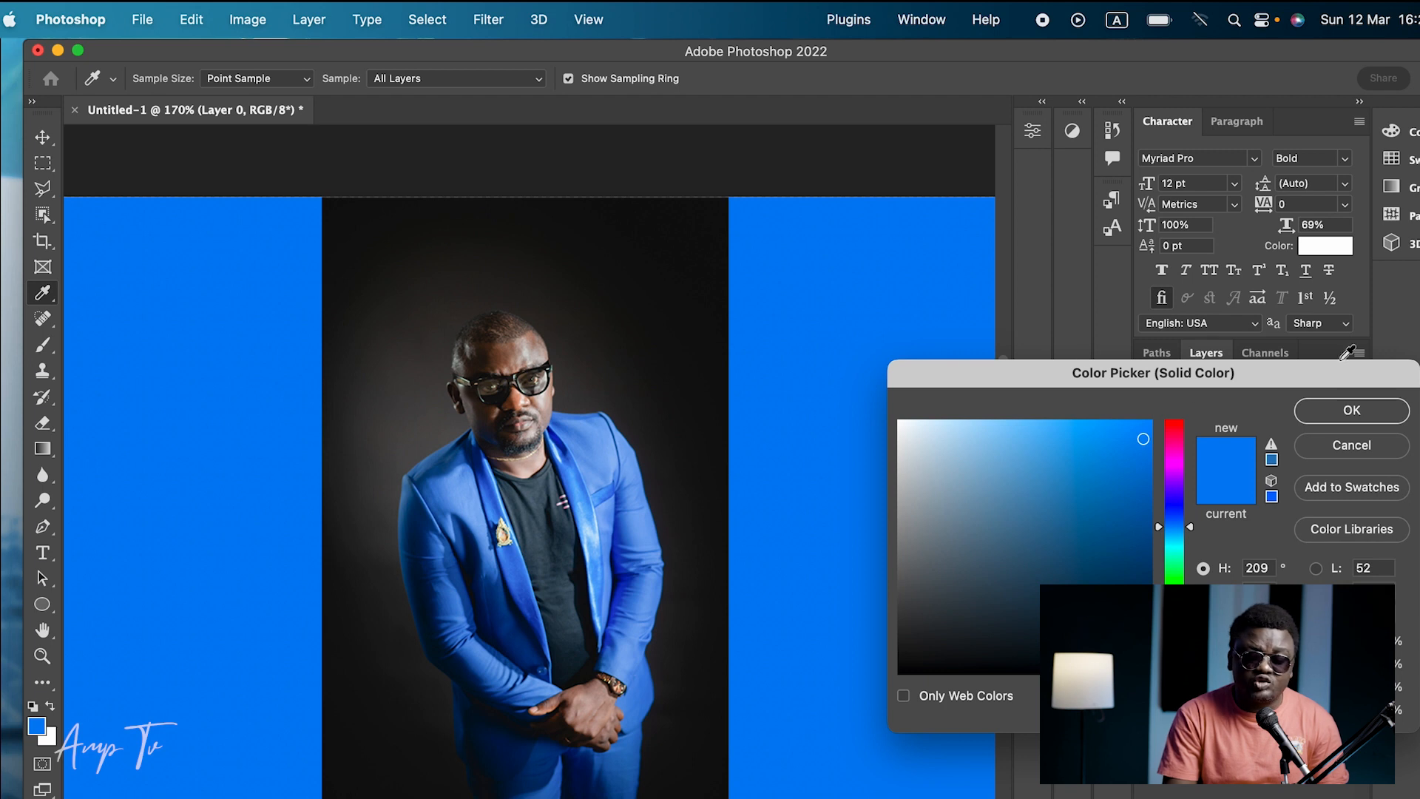
{"action": "left_click", "coordinate": [1350, 409]}
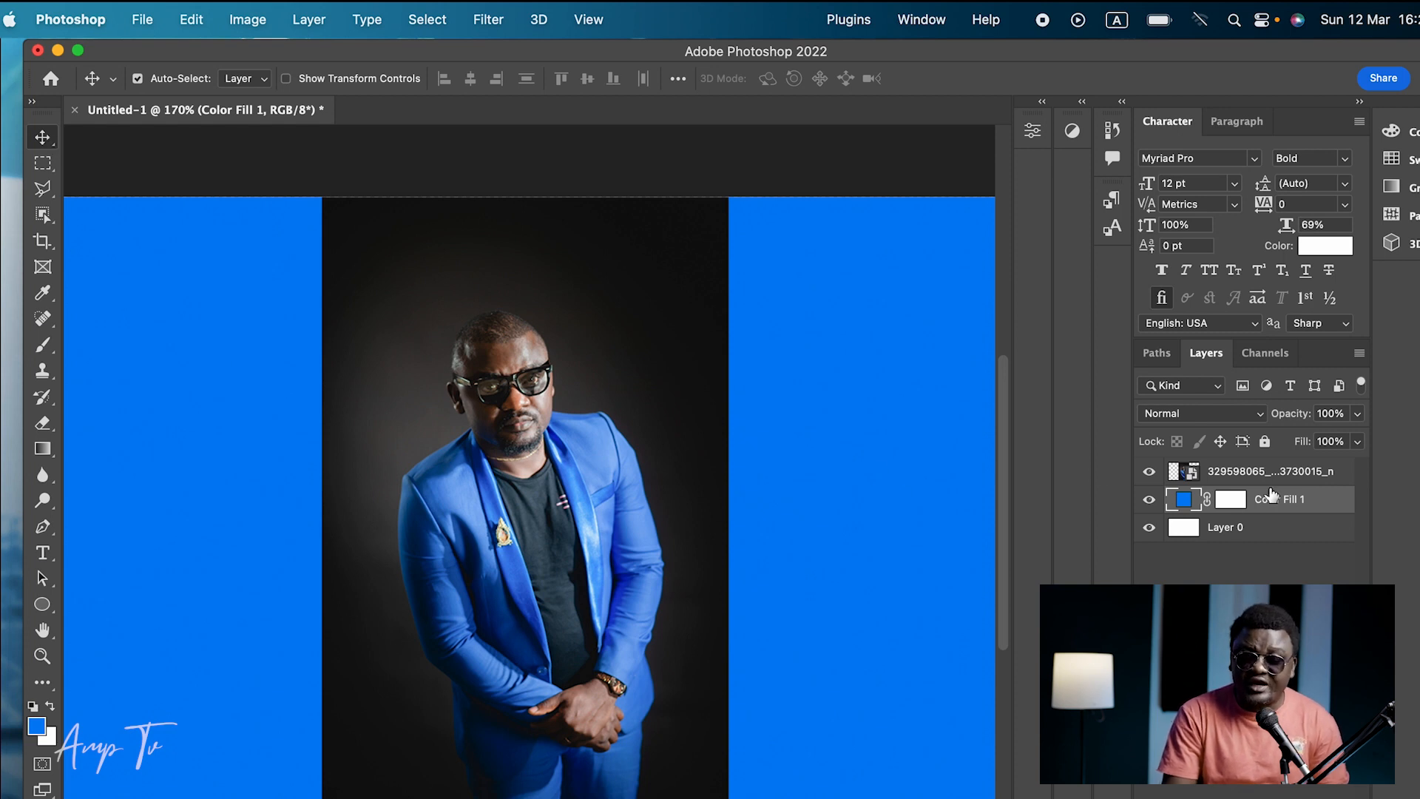
- Copy the man from the photo layer onto a new layer using the Object Selection tool, and hide the original photo layer
{"action": "left_click", "coordinate": [1207, 474]}
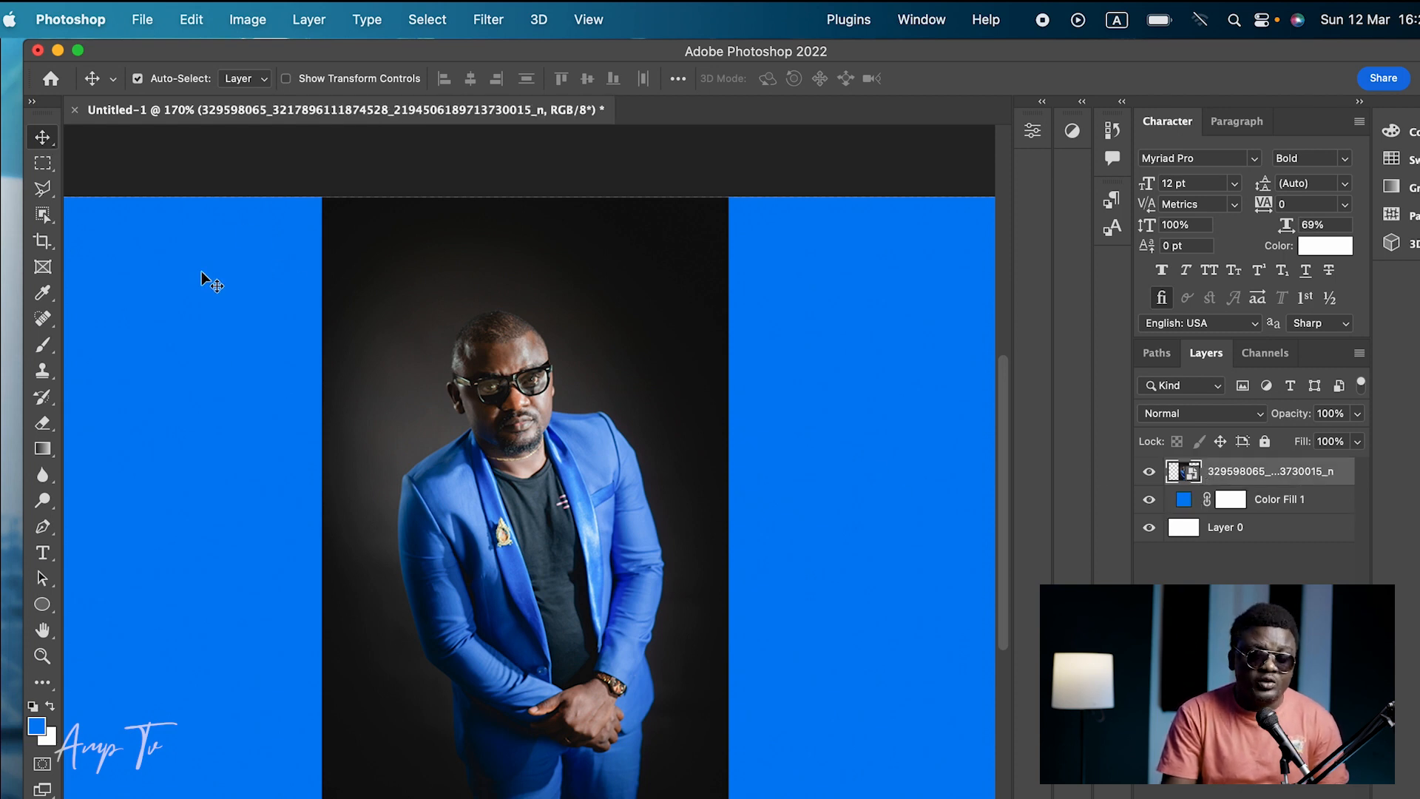
{"action": "left_click", "coordinate": [43, 215]}
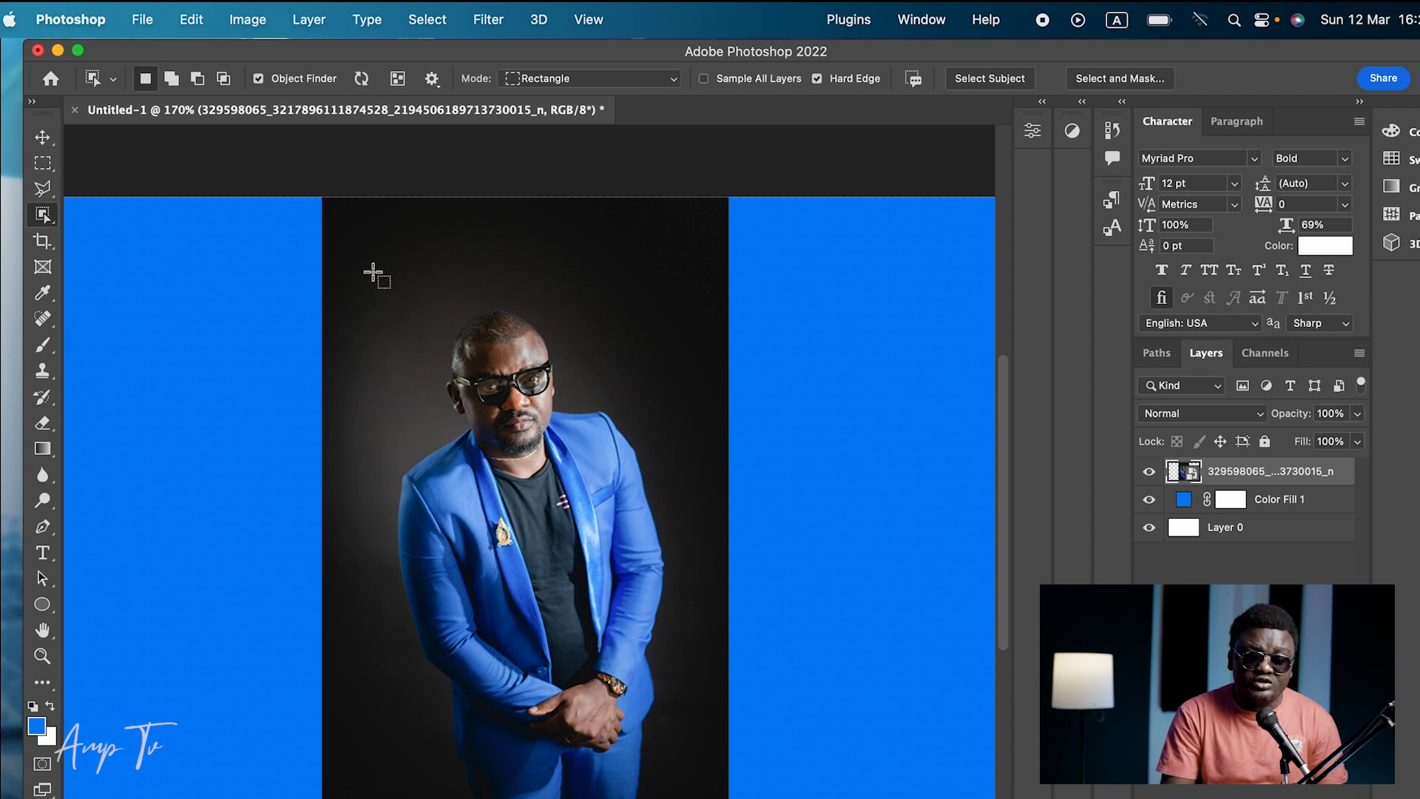
{"action": "left_click_drag", "start_coordinate": [360, 273], "coordinate": [681, 797]}
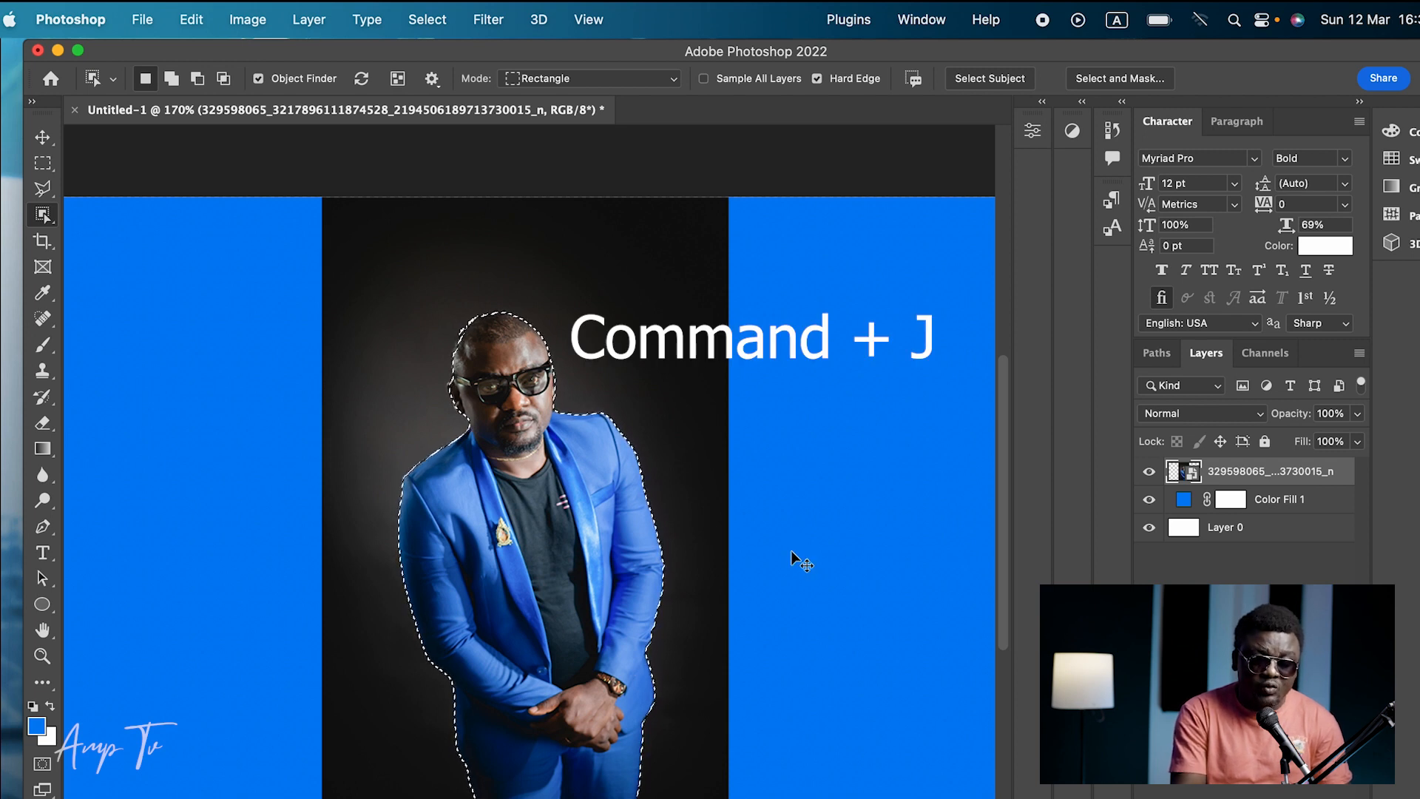
{"action": "key", "text": "super+j"}
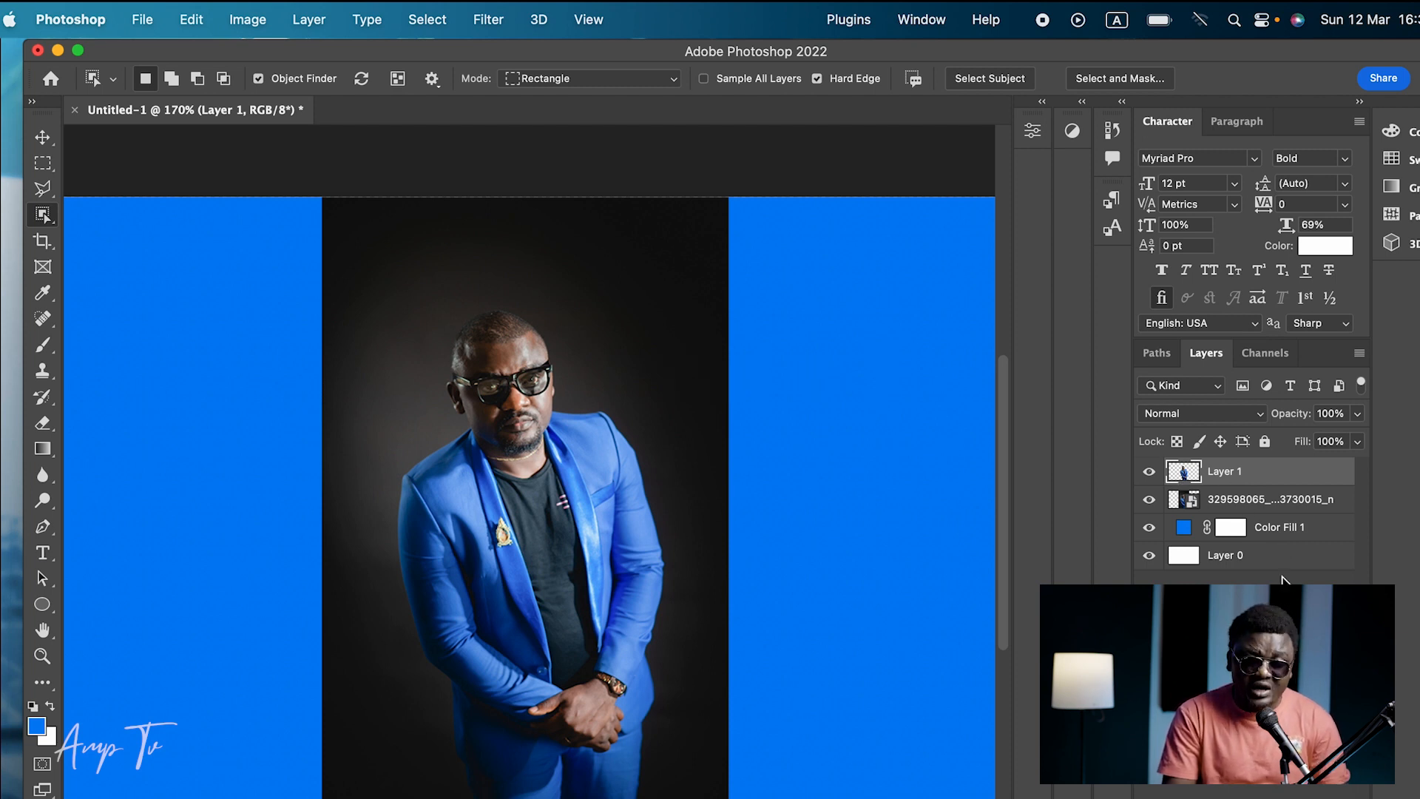
{"action": "left_click", "coordinate": [1227, 503]}
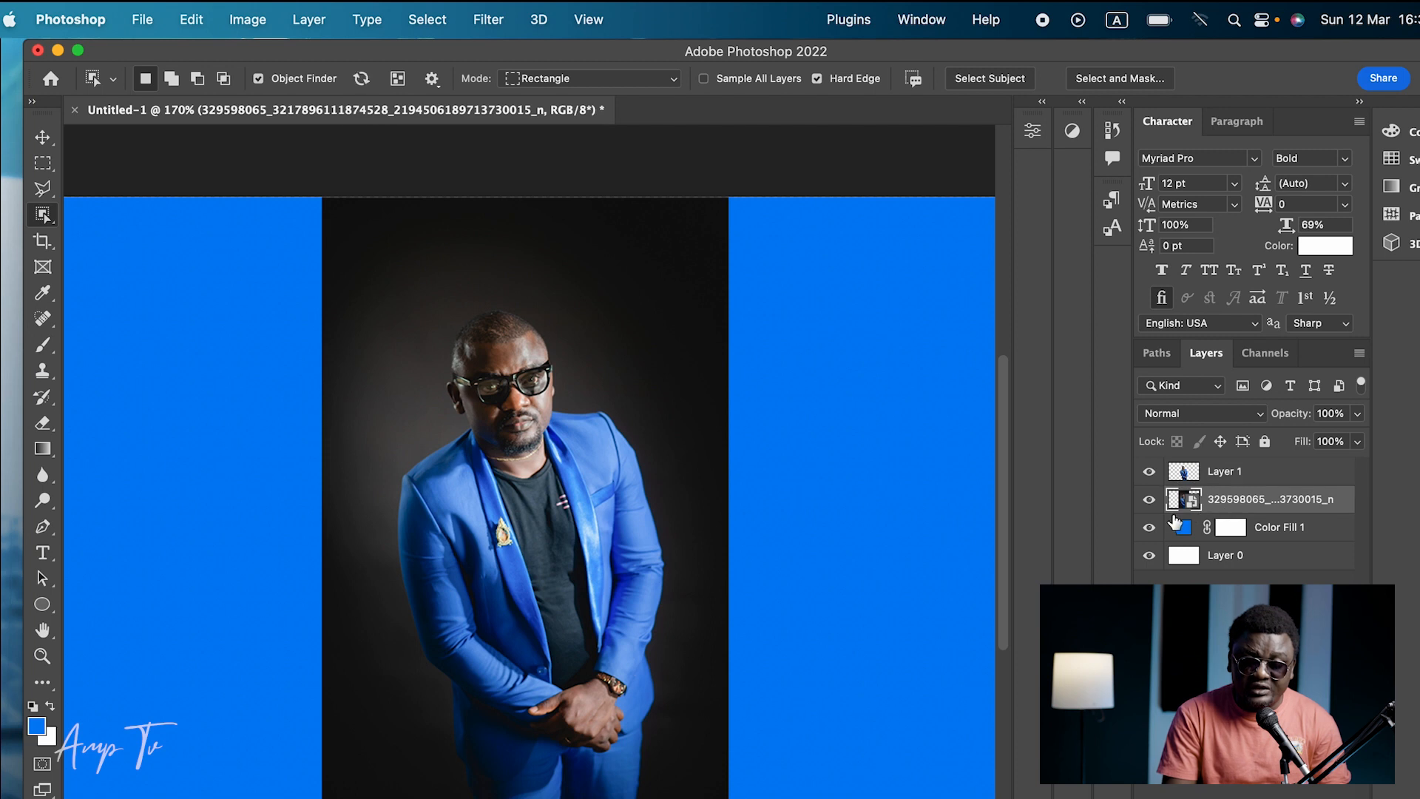
{"action": "left_click", "coordinate": [1150, 500]}
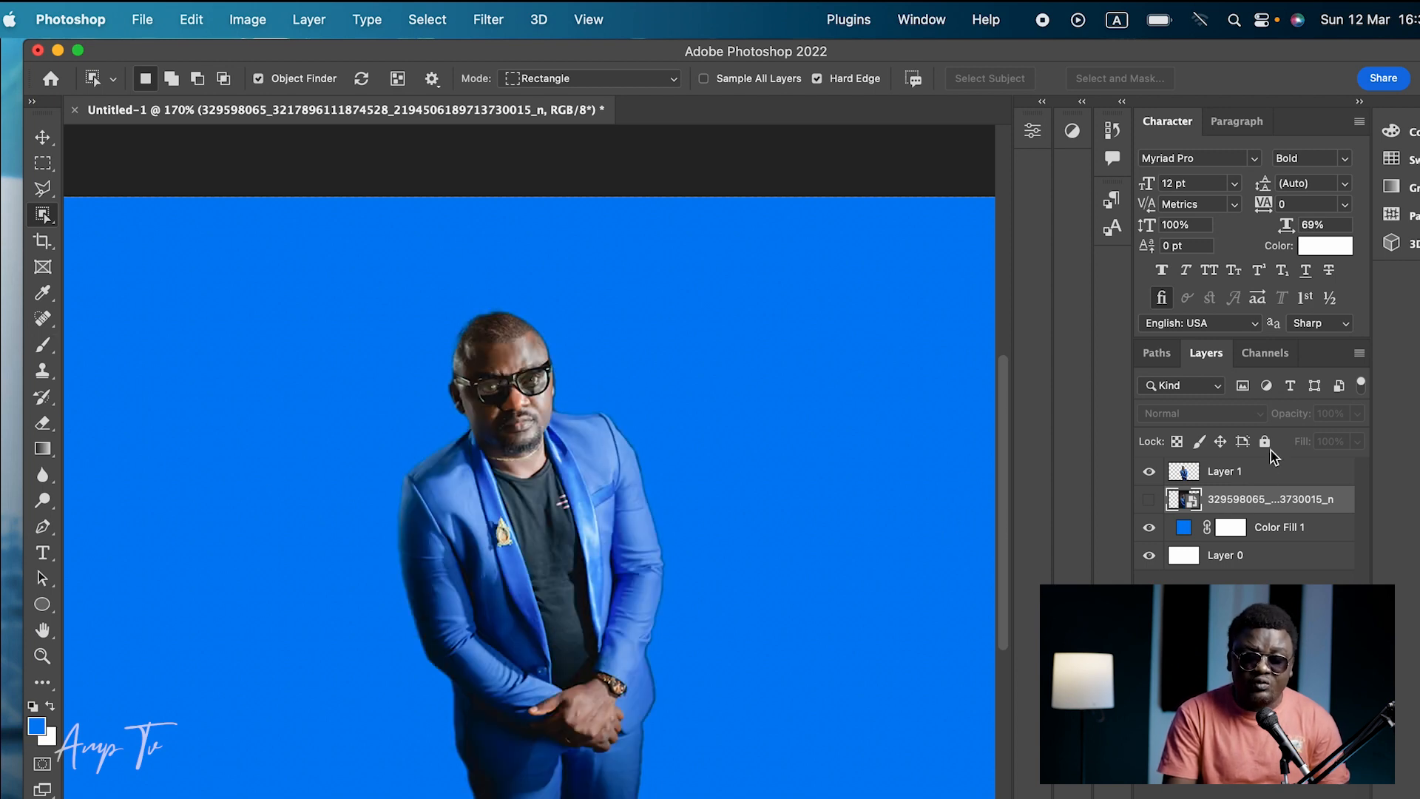
- Try several colours for the solid fill layer and set it to a bright lime yellow with hue 66°
{"action": "left_click", "coordinate": [1181, 527]}
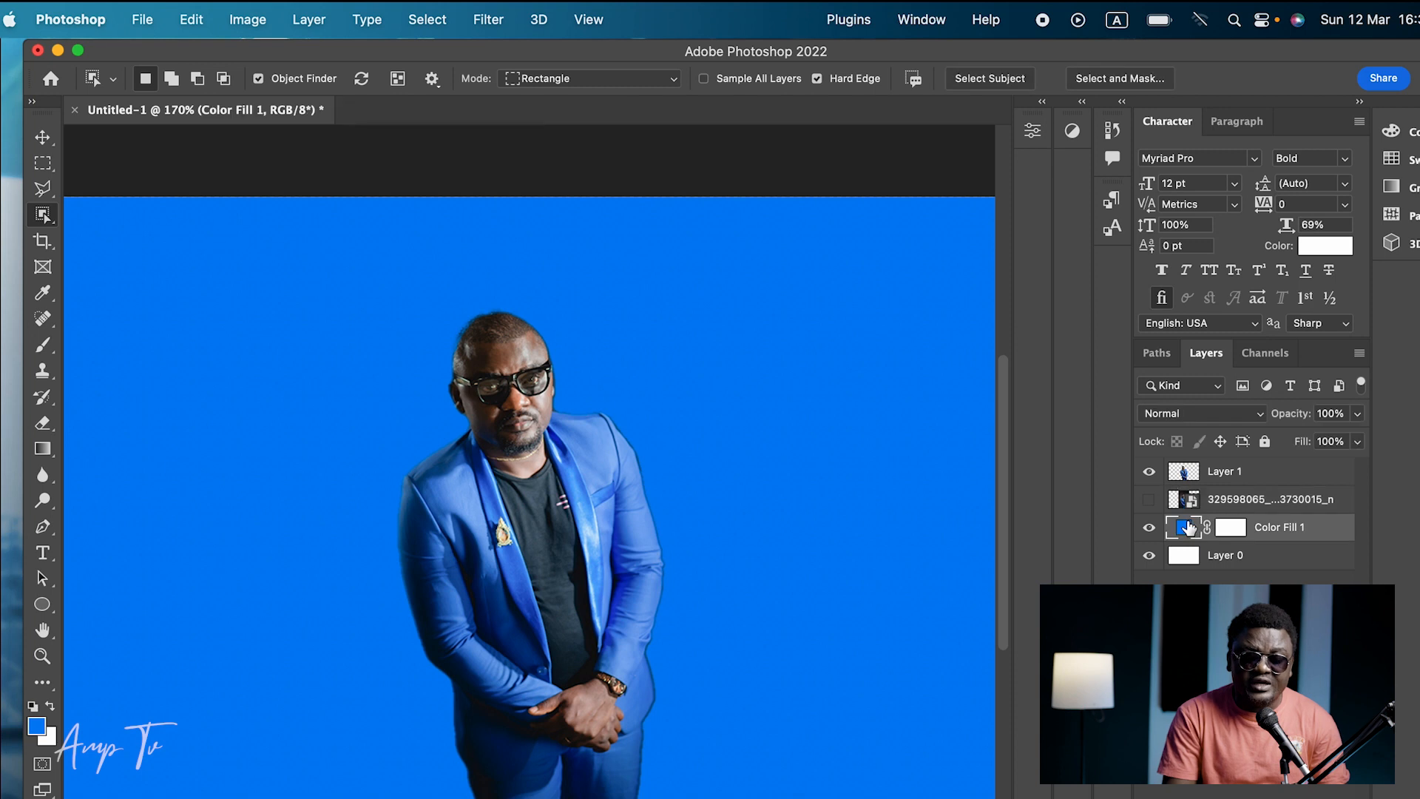
{"action": "double_click", "coordinate": [1186, 529]}
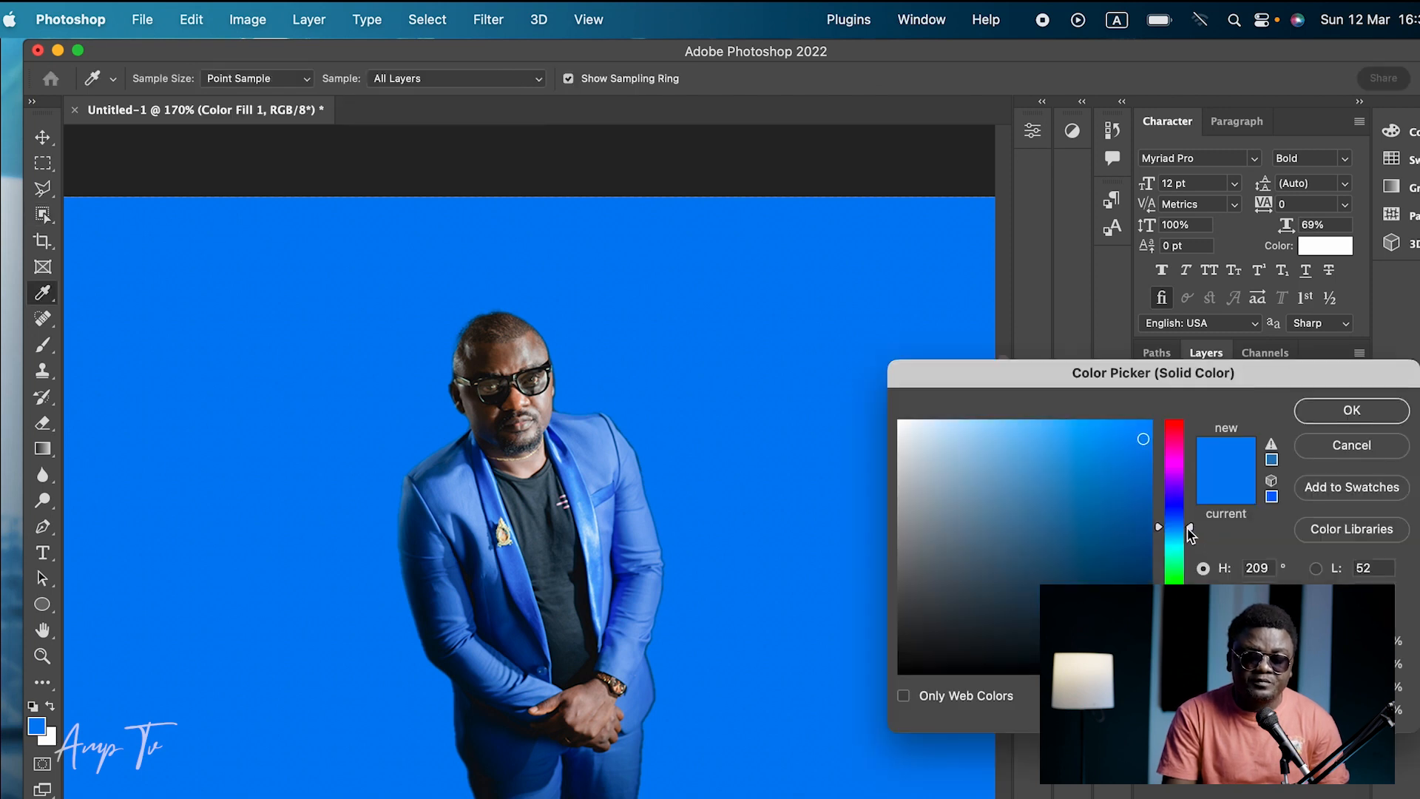
{"action": "left_click", "coordinate": [917, 445]}
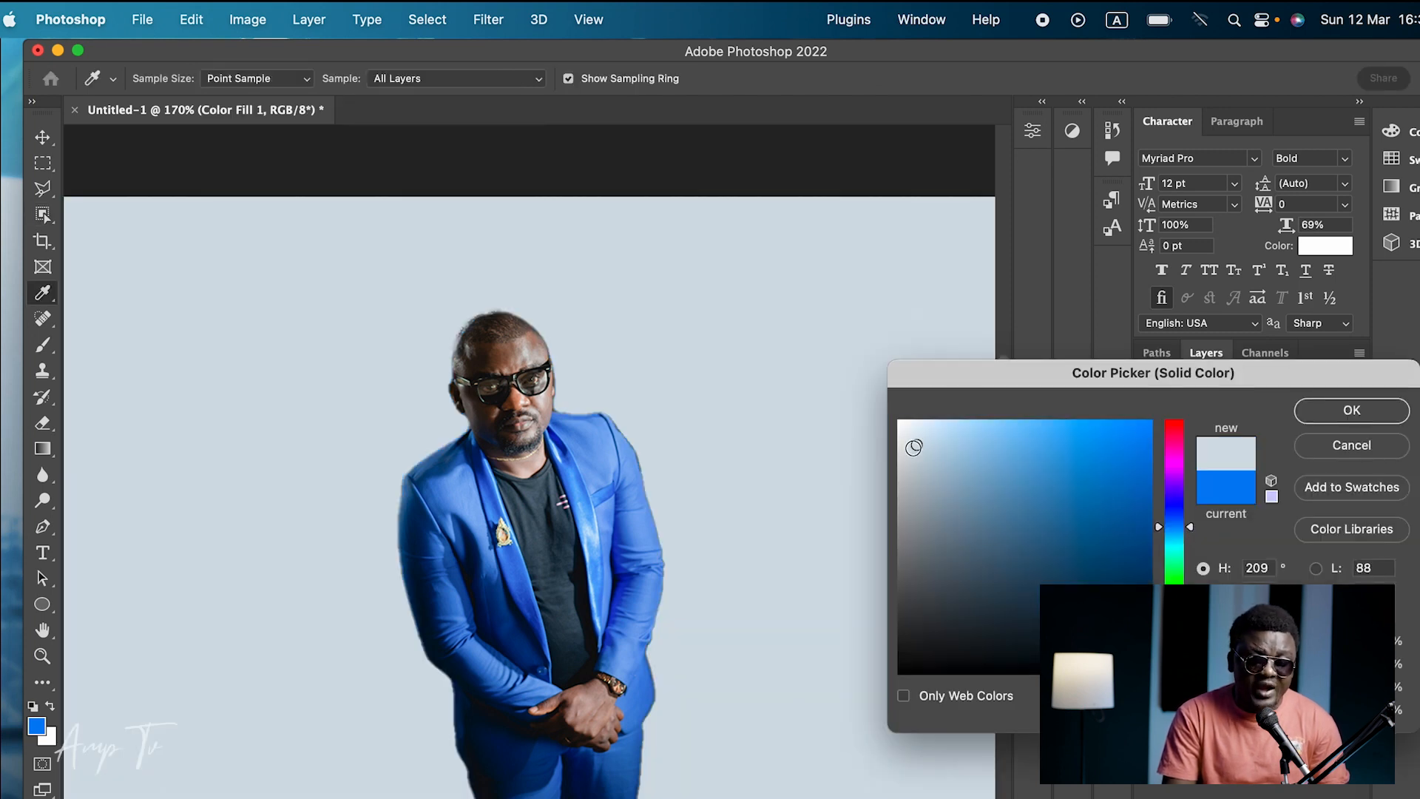
{"action": "left_click", "coordinate": [1174, 589]}
{"action": "left_click", "coordinate": [1110, 491]}
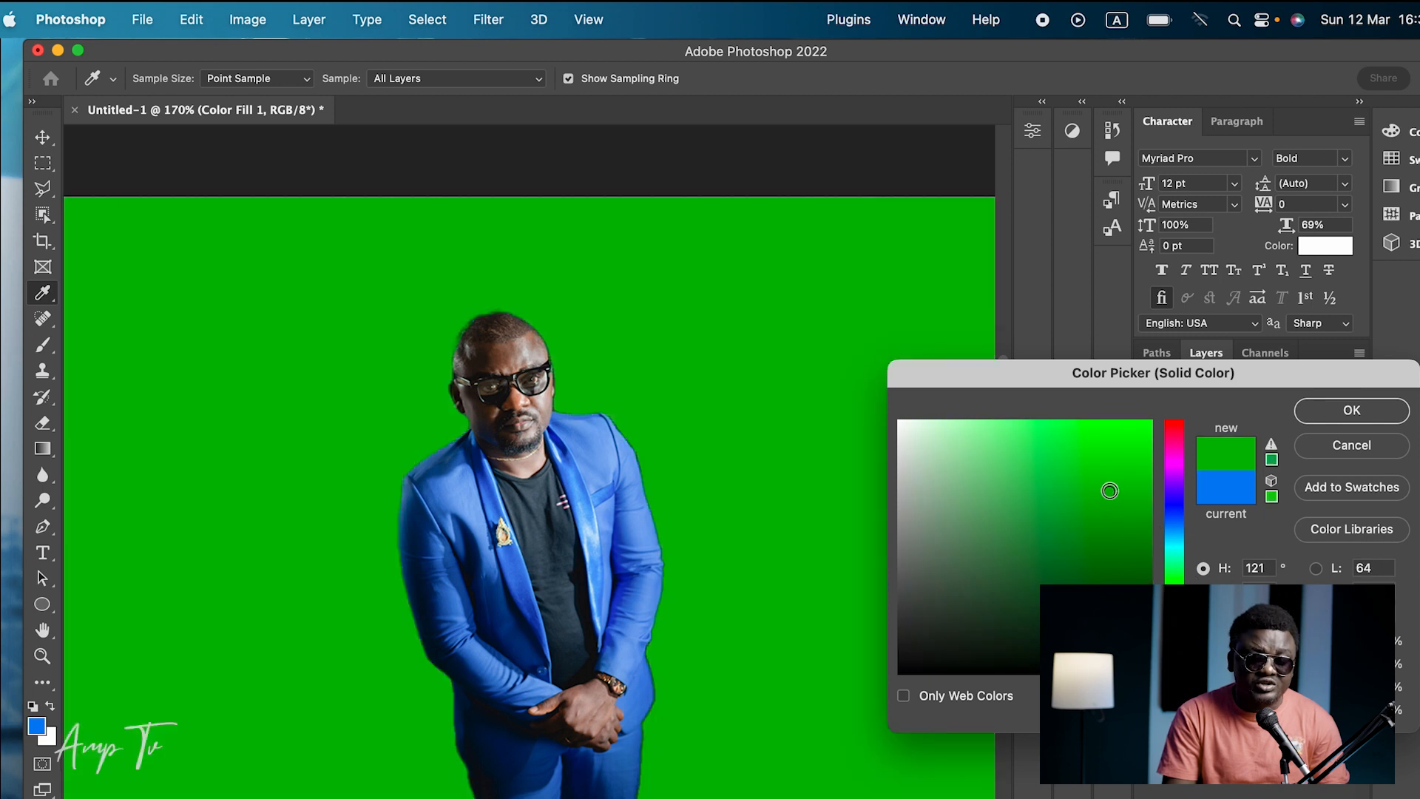
{"action": "left_click", "coordinate": [1174, 627]}
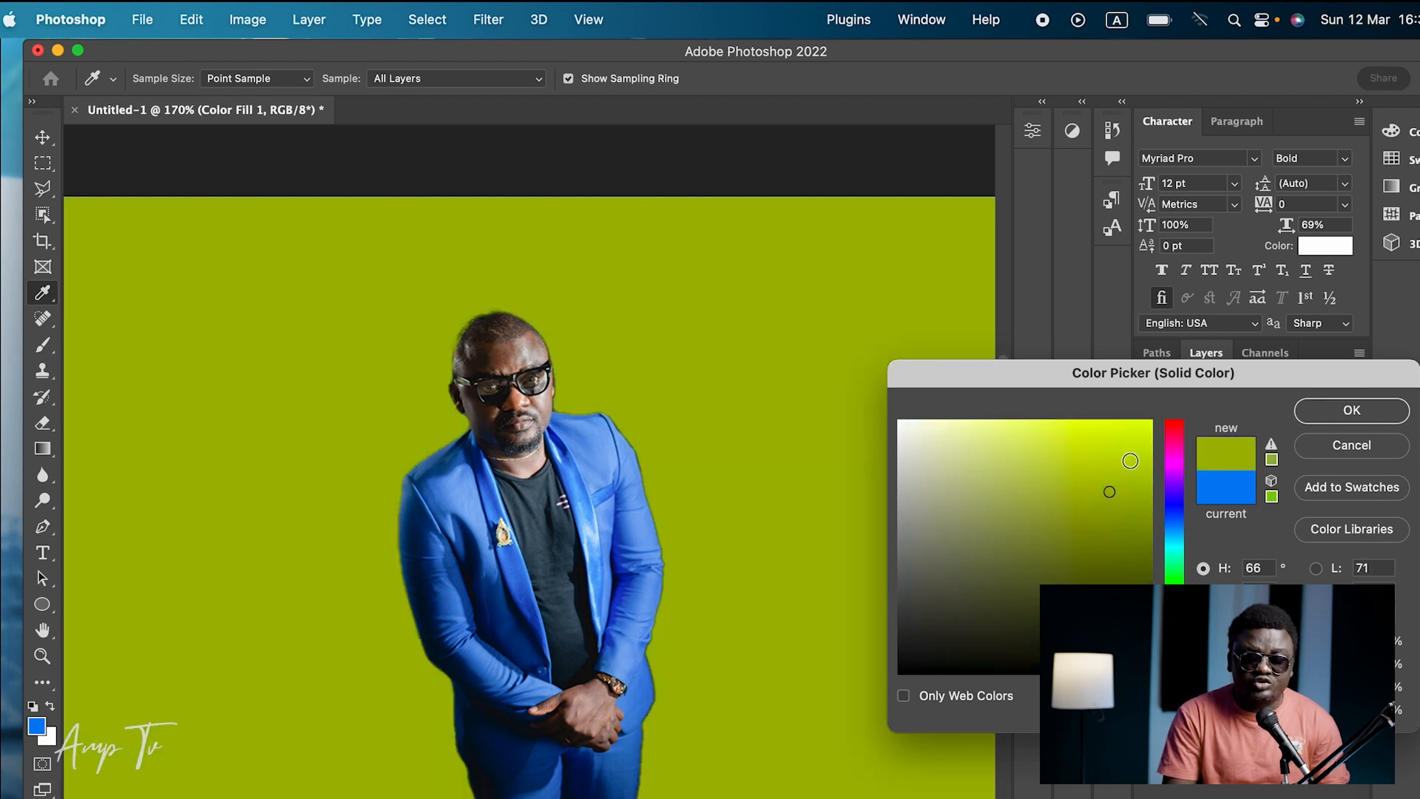
{"action": "left_click", "coordinate": [1130, 454]}
{"action": "left_click", "coordinate": [1125, 614]}
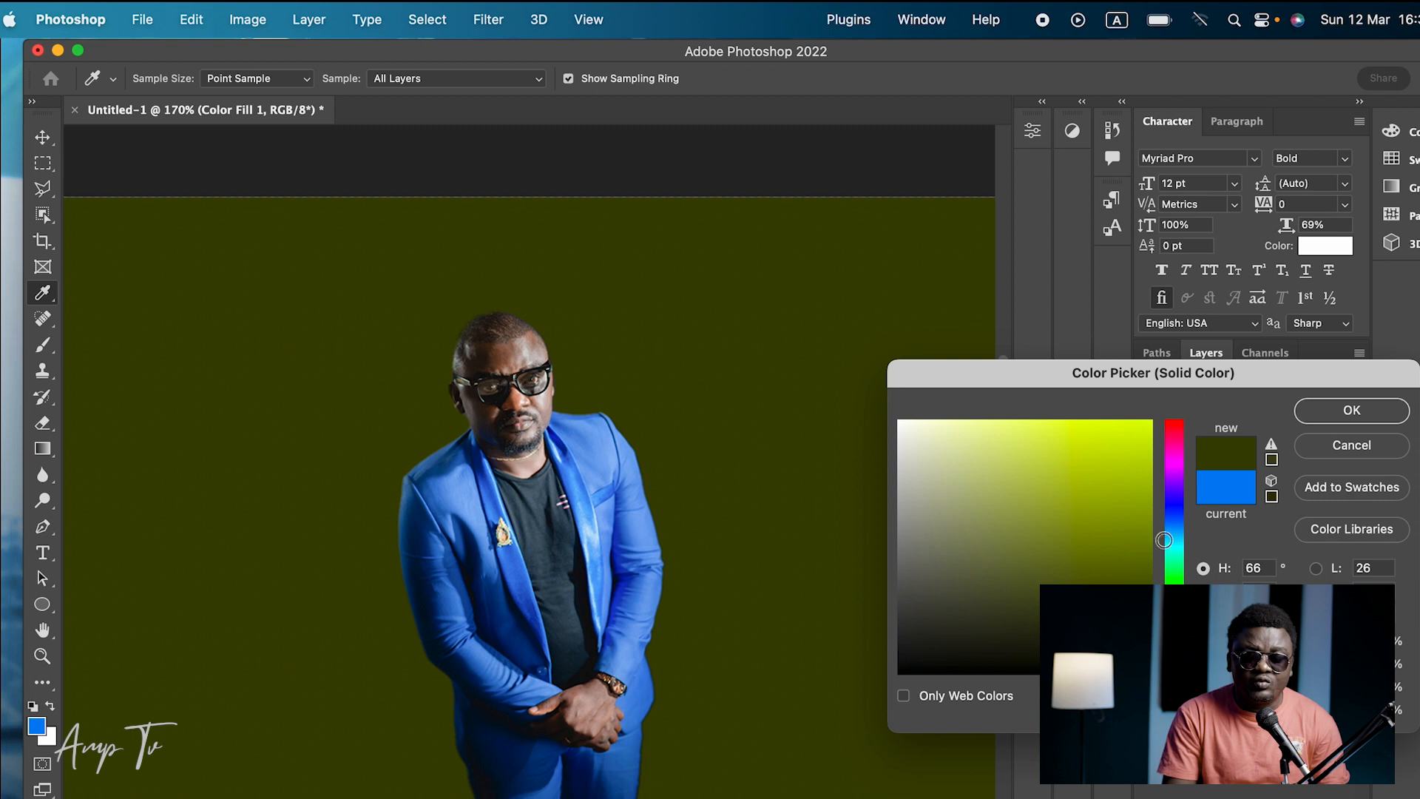
{"action": "left_click", "coordinate": [1129, 444]}
{"action": "left_click", "coordinate": [1145, 437]}
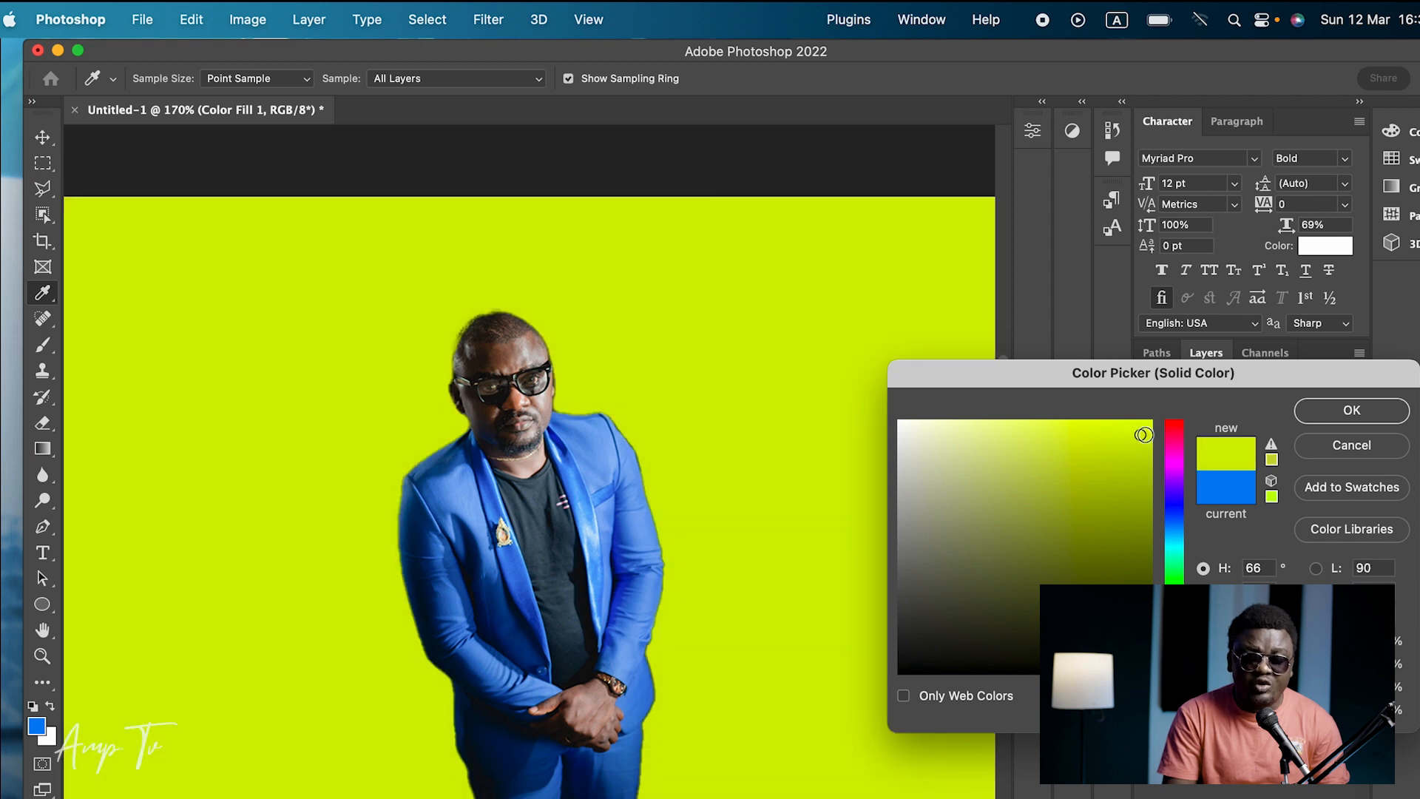
{"action": "left_click", "coordinate": [1350, 411]}
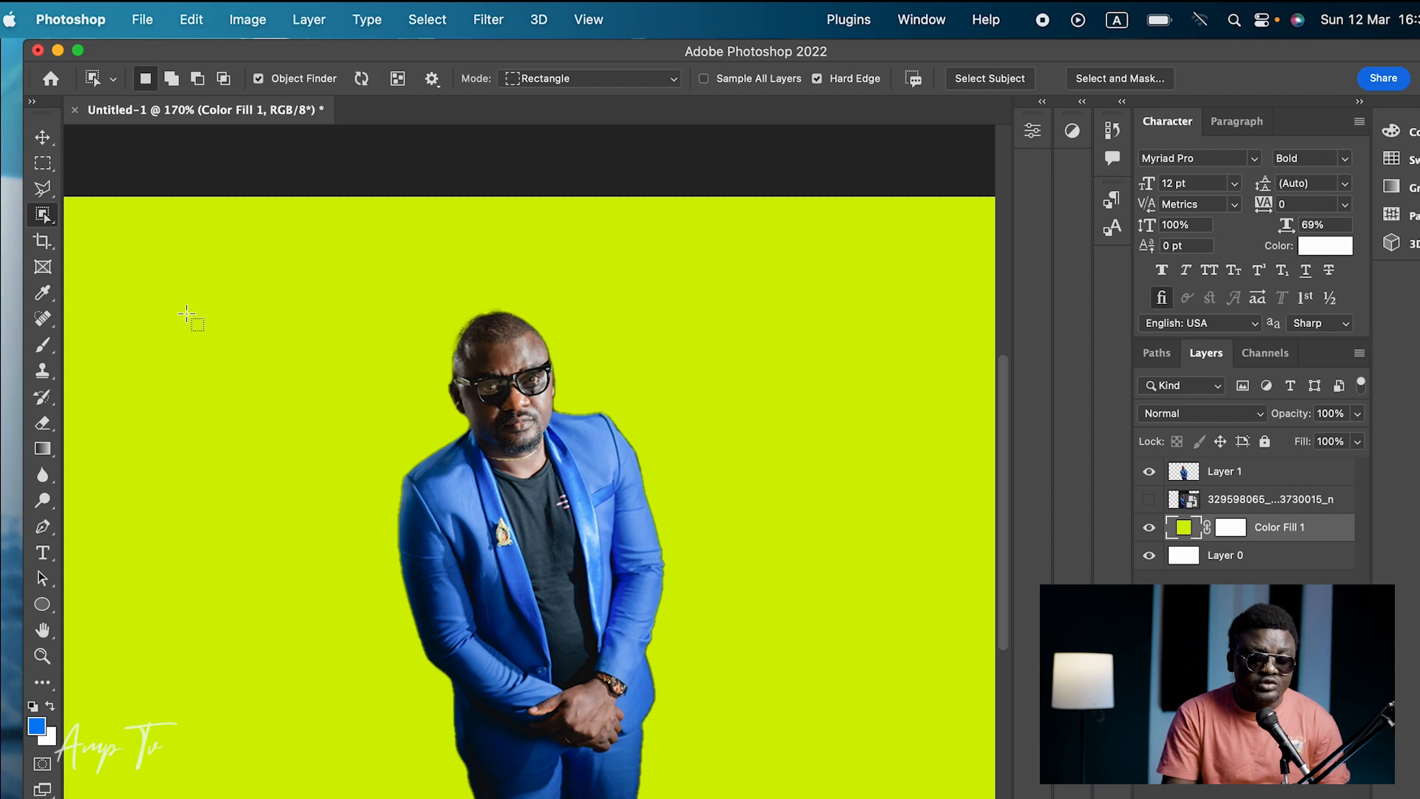
- Erase the stray tuft above the man's hair on the Layer 1 cutout using a 7 px Eraser
{"action": "left_click", "coordinate": [42, 138]}
{"action": "left_click", "coordinate": [502, 527]}
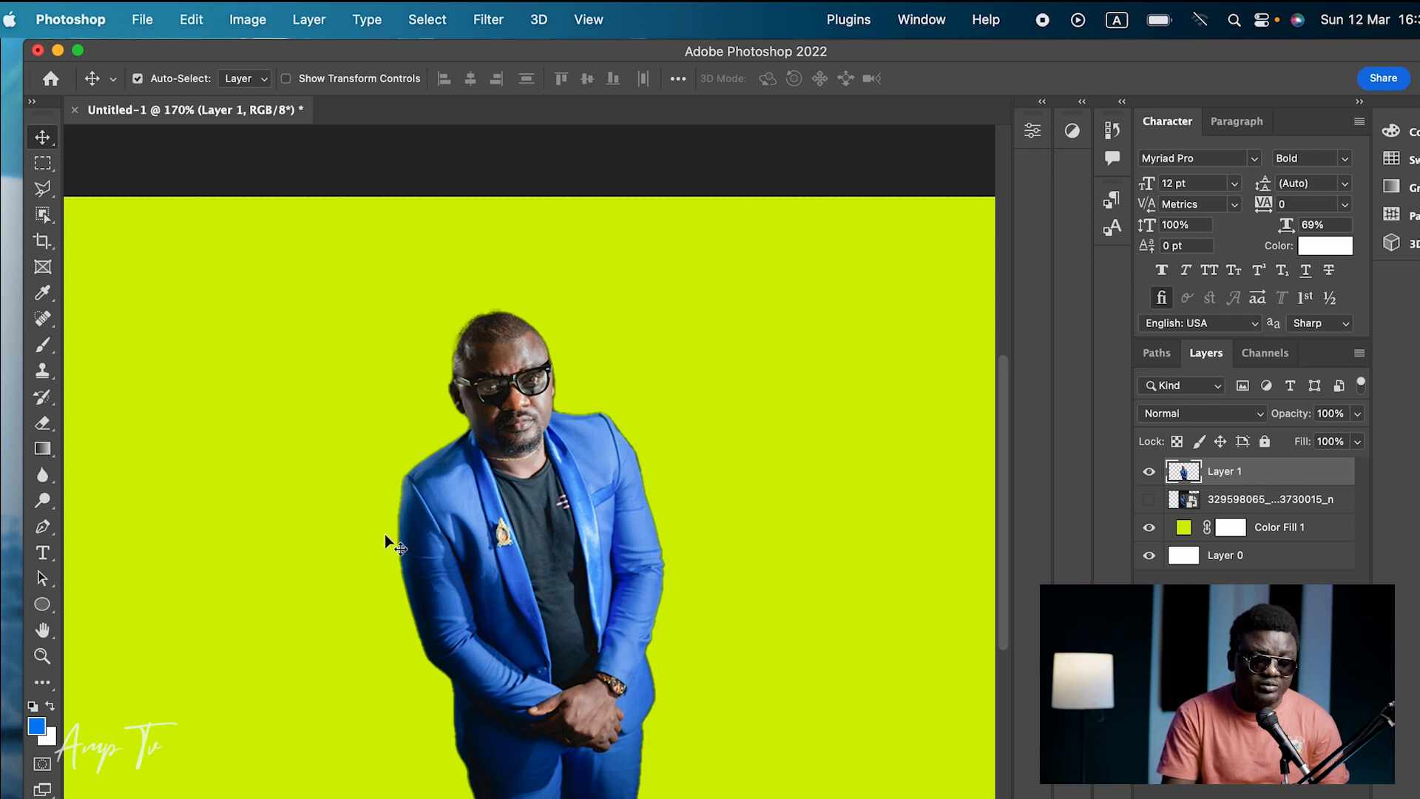
{"action": "left_click", "coordinate": [42, 656]}
{"action": "left_click_drag", "start_coordinate": [447, 536], "coordinate": [495, 504]}
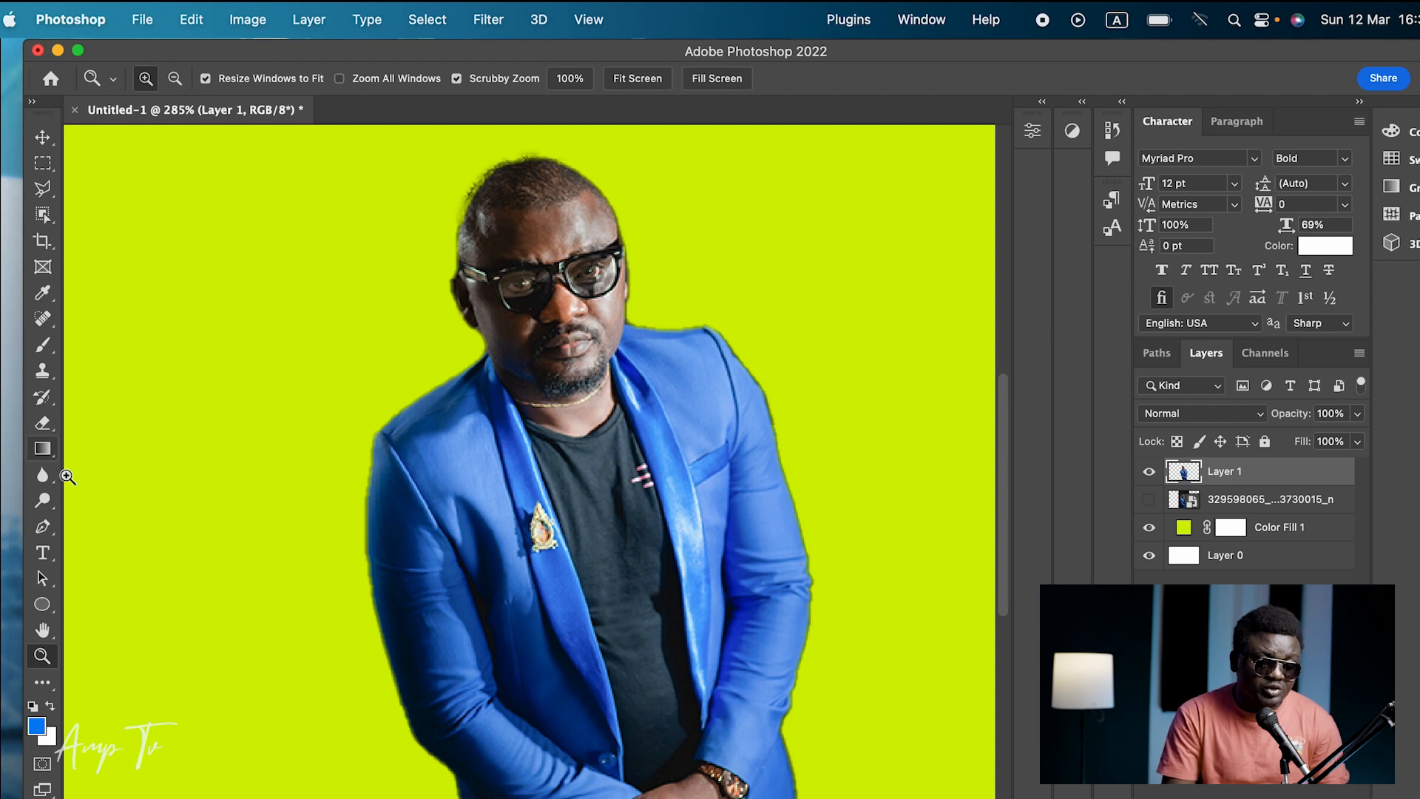
{"action": "left_click", "coordinate": [43, 423]}
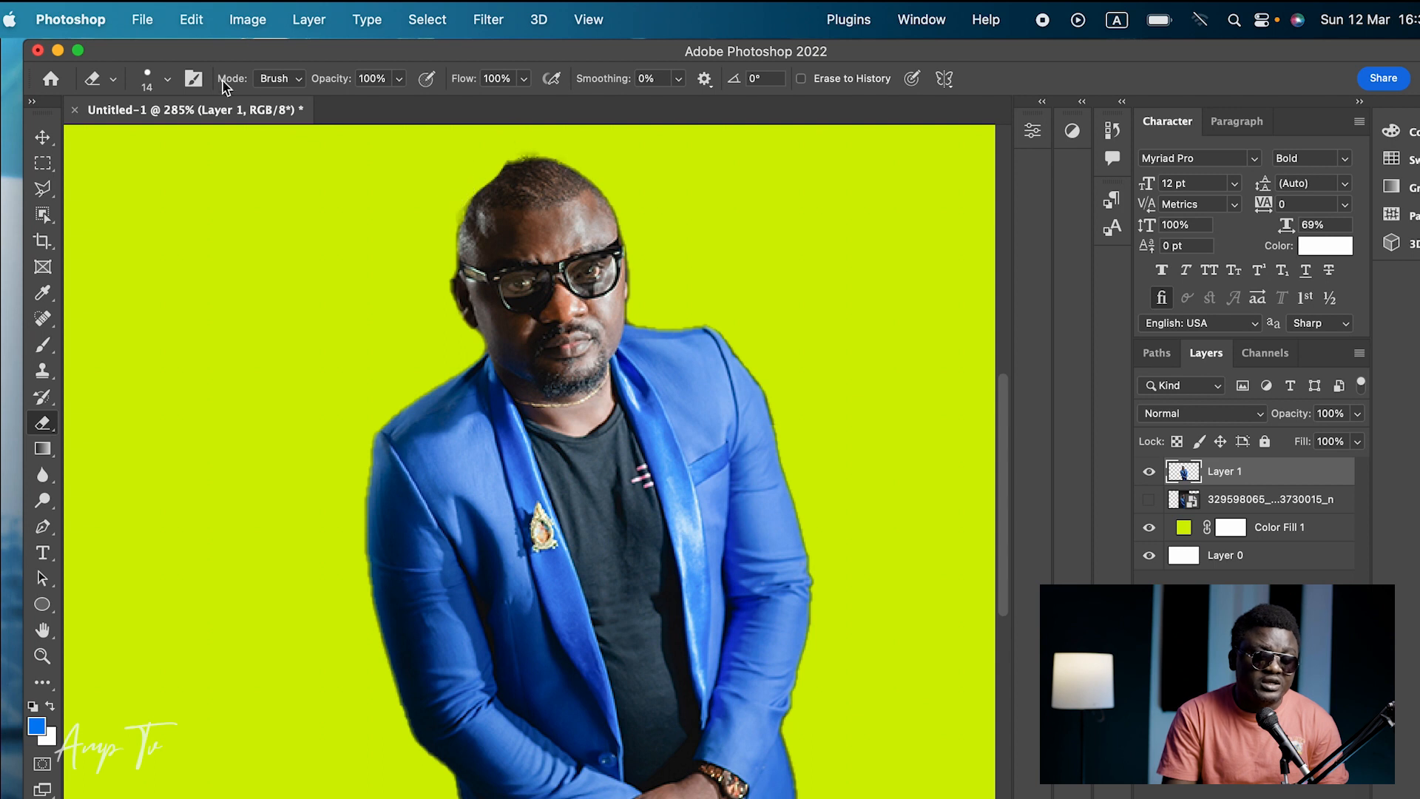
{"action": "left_click", "coordinate": [167, 79]}
{"action": "left_click_drag", "start_coordinate": [144, 144], "coordinate": [140, 143]}
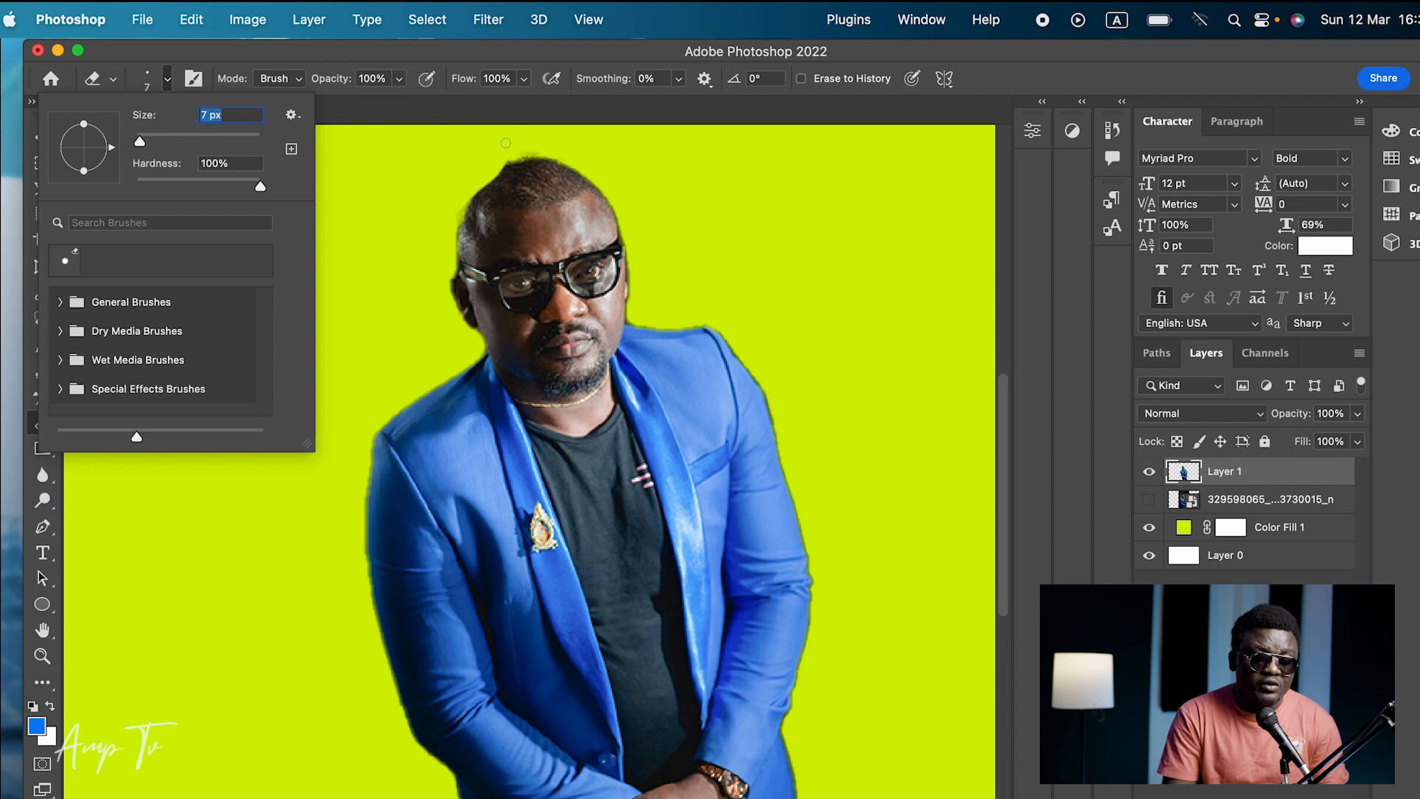
{"action": "left_click", "coordinate": [545, 150]}
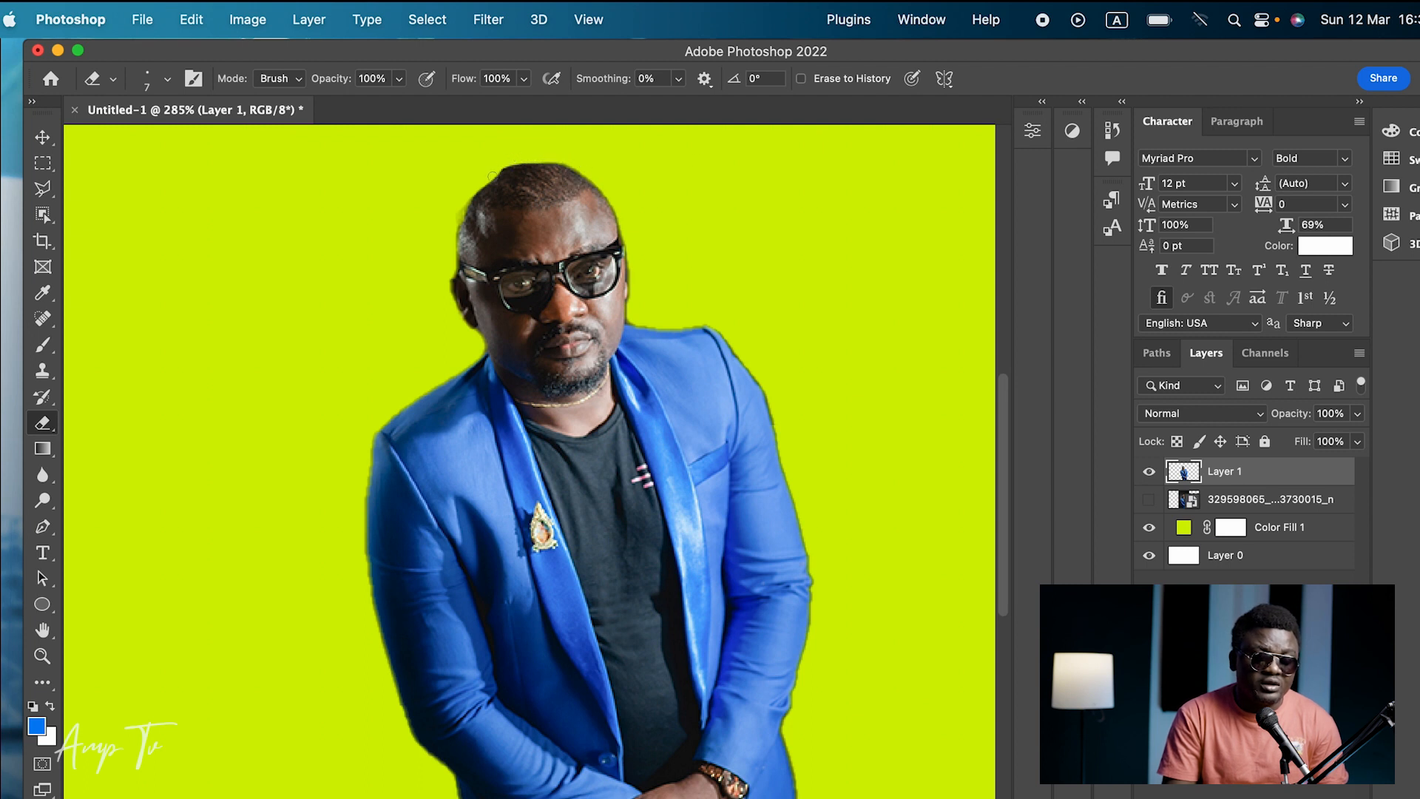
- Reduce the Eraser to 6 px and clean the leftover fringe around both sides of the man's head
{"action": "left_click", "coordinate": [42, 655]}
{"action": "left_click_drag", "start_coordinate": [466, 588], "coordinate": [539, 587]}
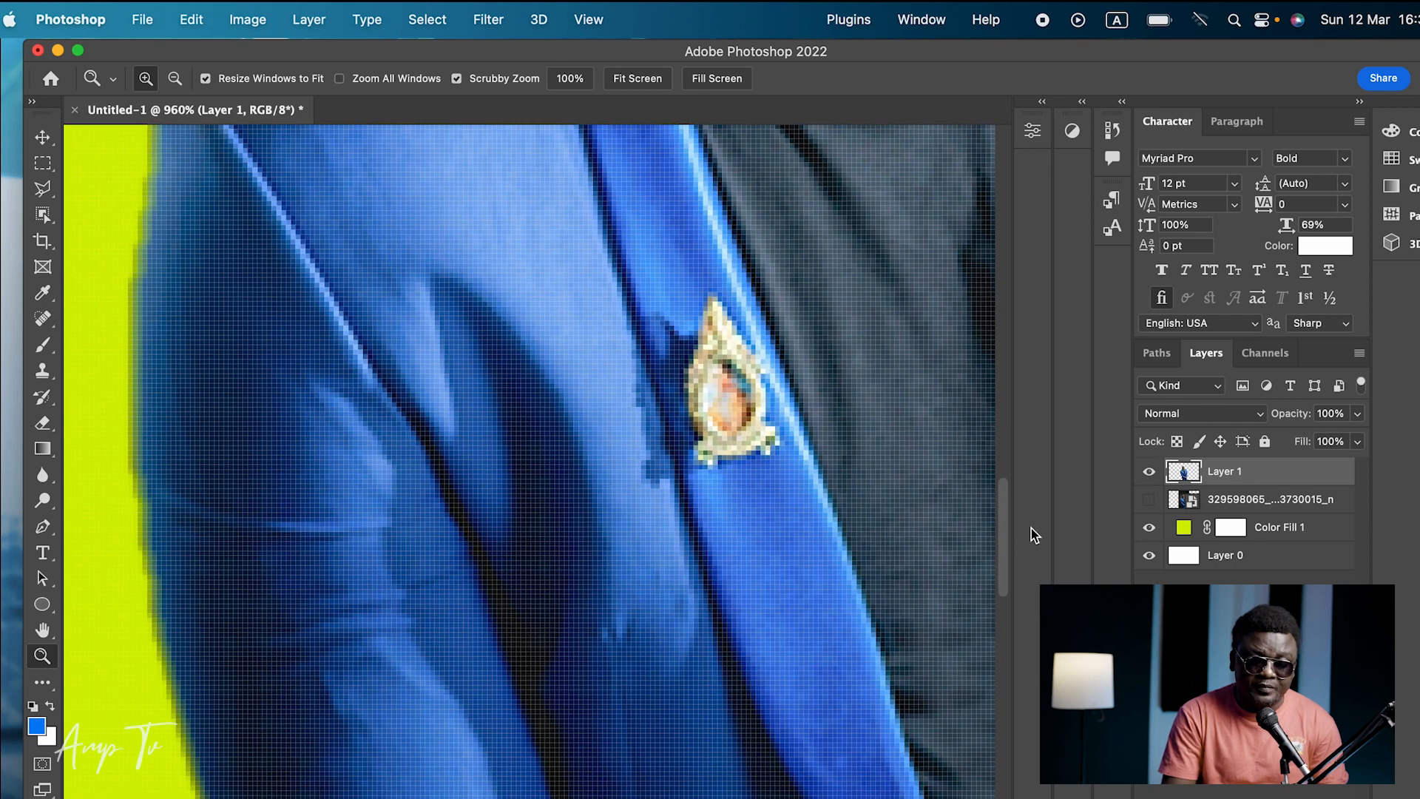
{"action": "left_click_drag", "start_coordinate": [1004, 558], "coordinate": [1023, 393]}
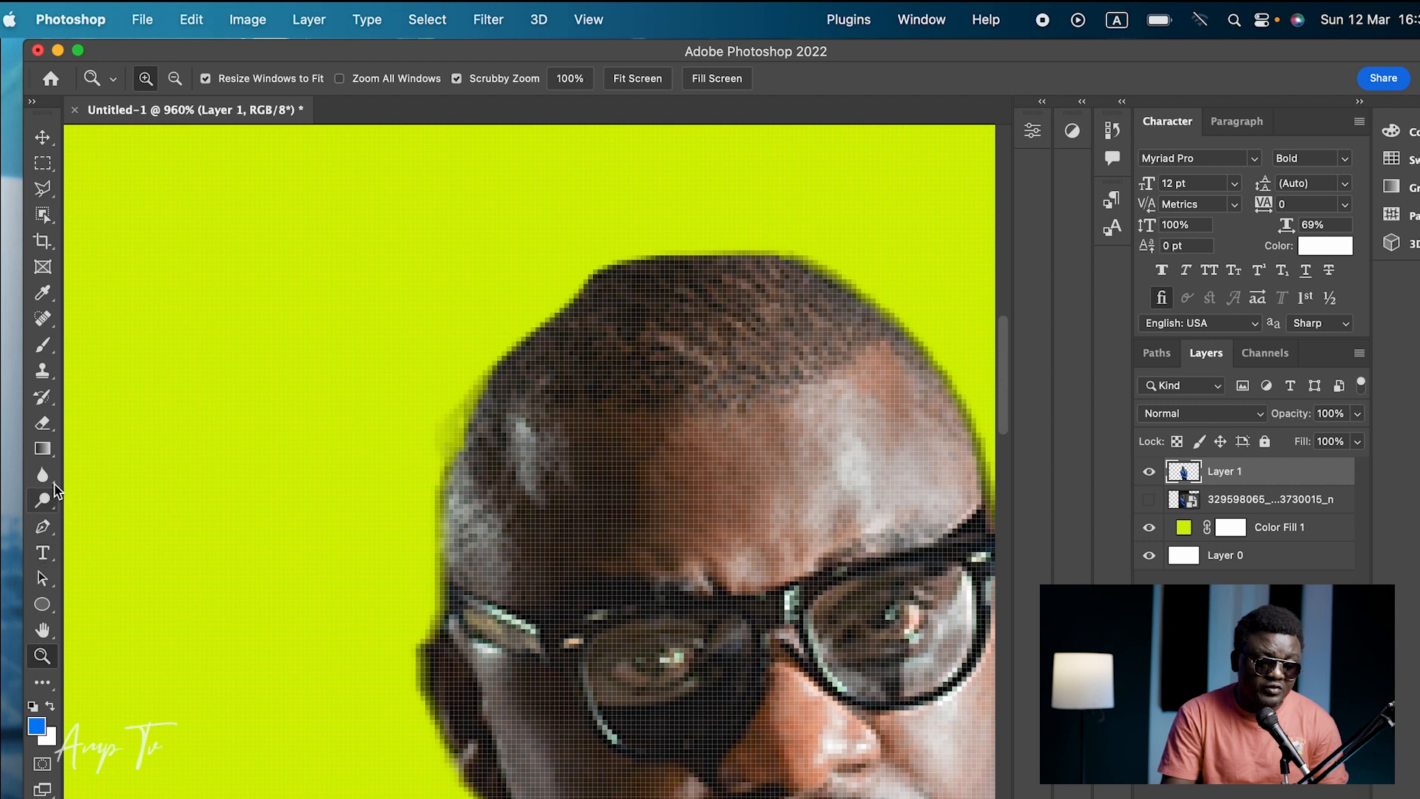
{"action": "left_click", "coordinate": [43, 424]}
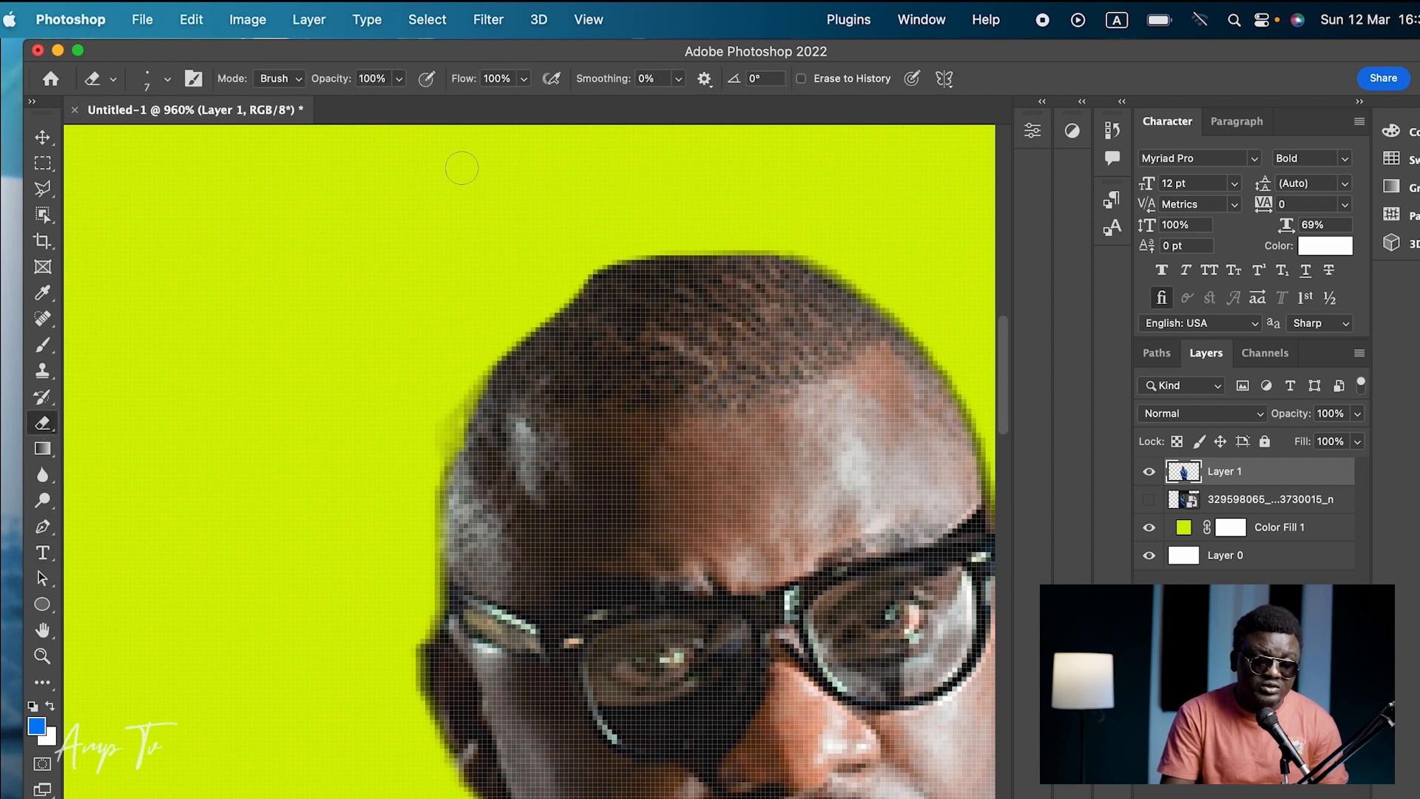
{"action": "left_click", "coordinate": [167, 78]}
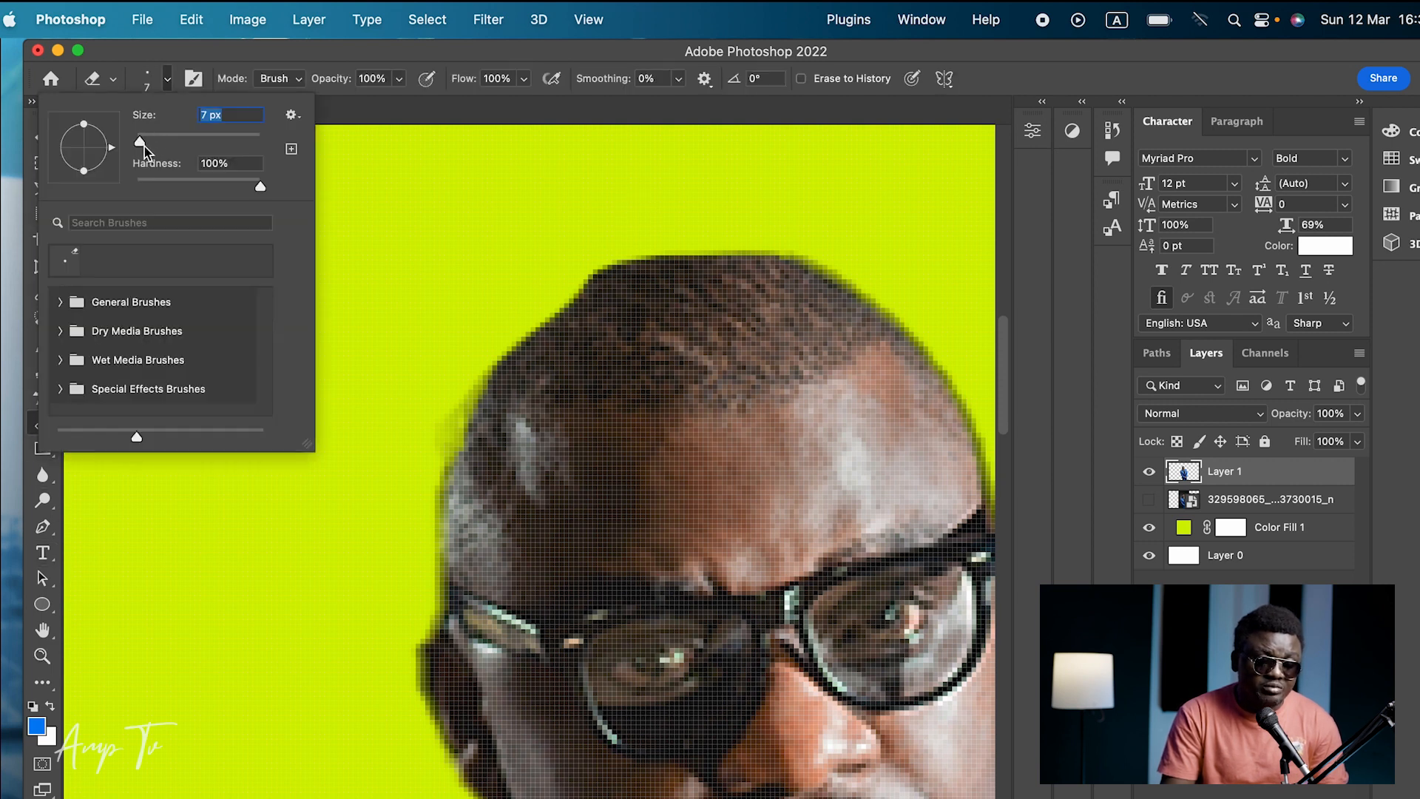
{"action": "left_click_drag", "start_coordinate": [141, 146], "coordinate": [139, 148]}
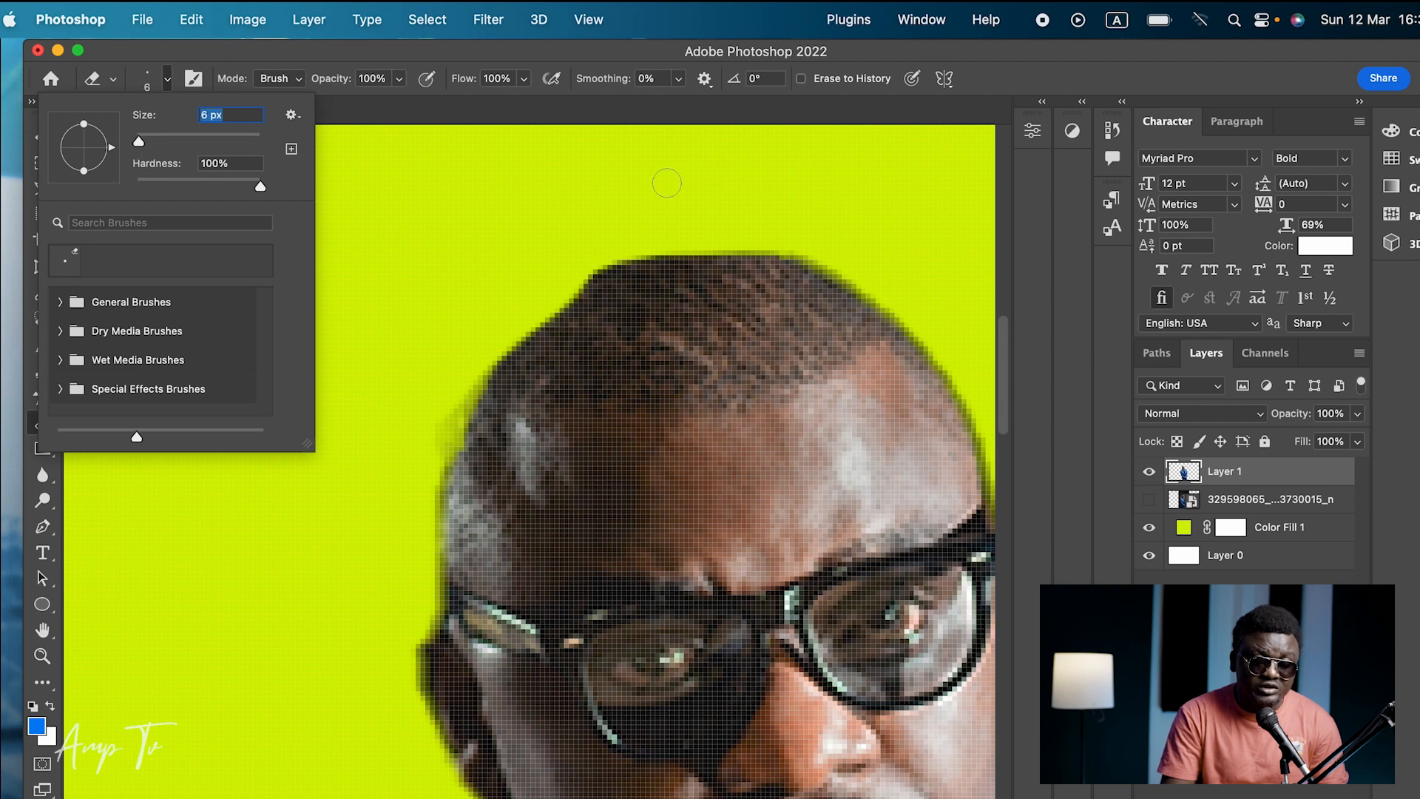
{"action": "left_click", "coordinate": [642, 222]}
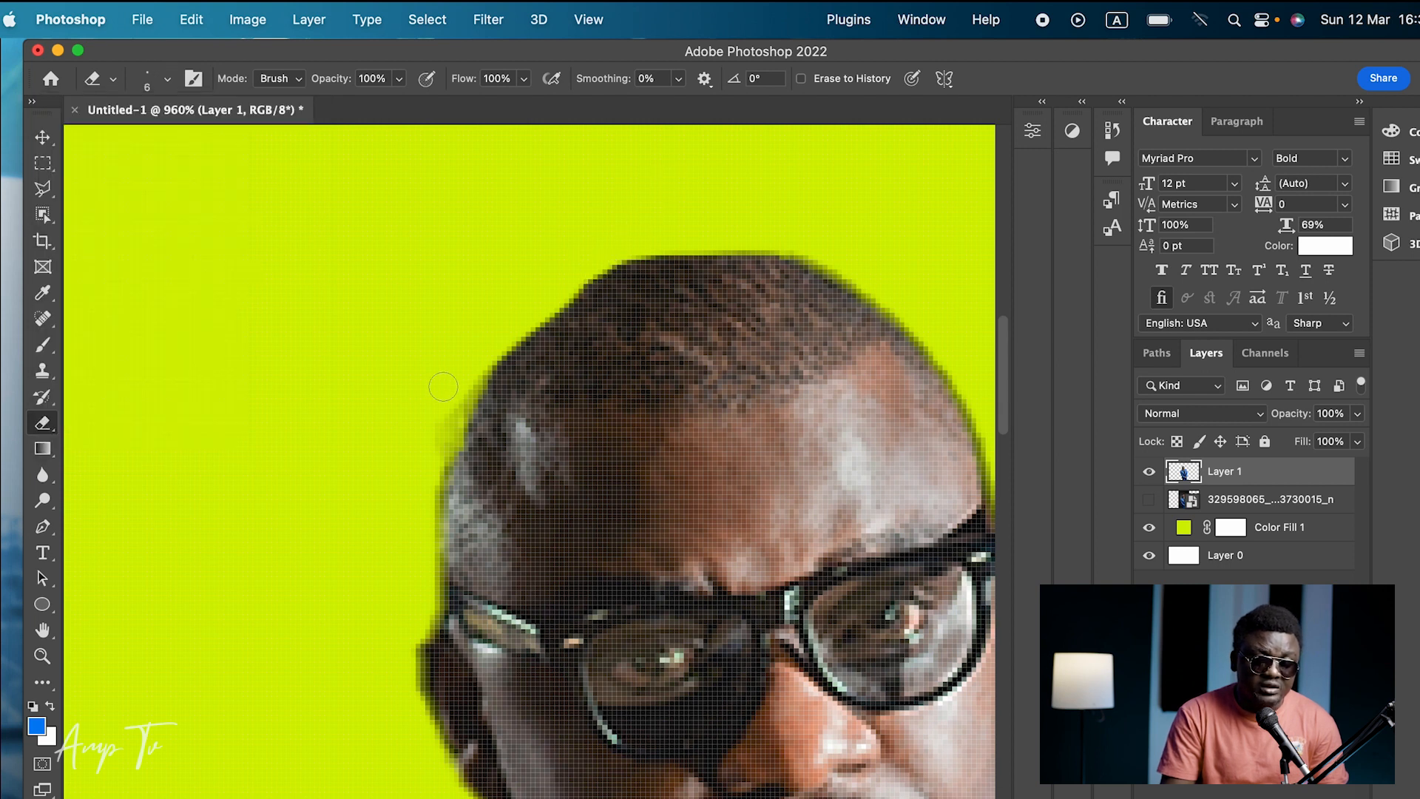
{"action": "mouse_move", "coordinate": [455, 385]}
{"action": "left_mouse_down"}
{"action": "mouse_move", "coordinate": [431, 451]}
{"action": "mouse_move", "coordinate": [476, 381]}
{"action": "left_mouse_up"}
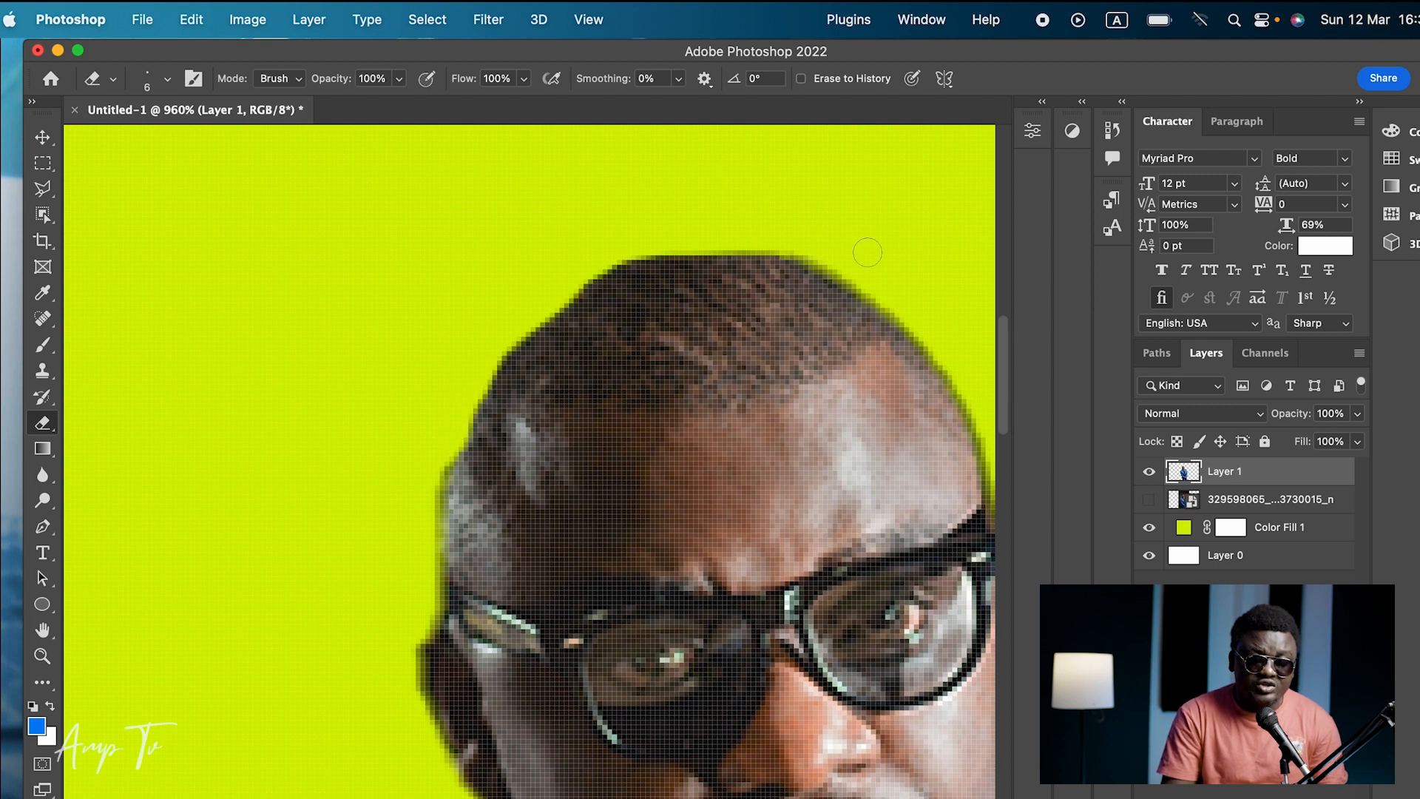
{"action": "left_click_drag", "start_coordinate": [873, 283], "coordinate": [916, 314]}
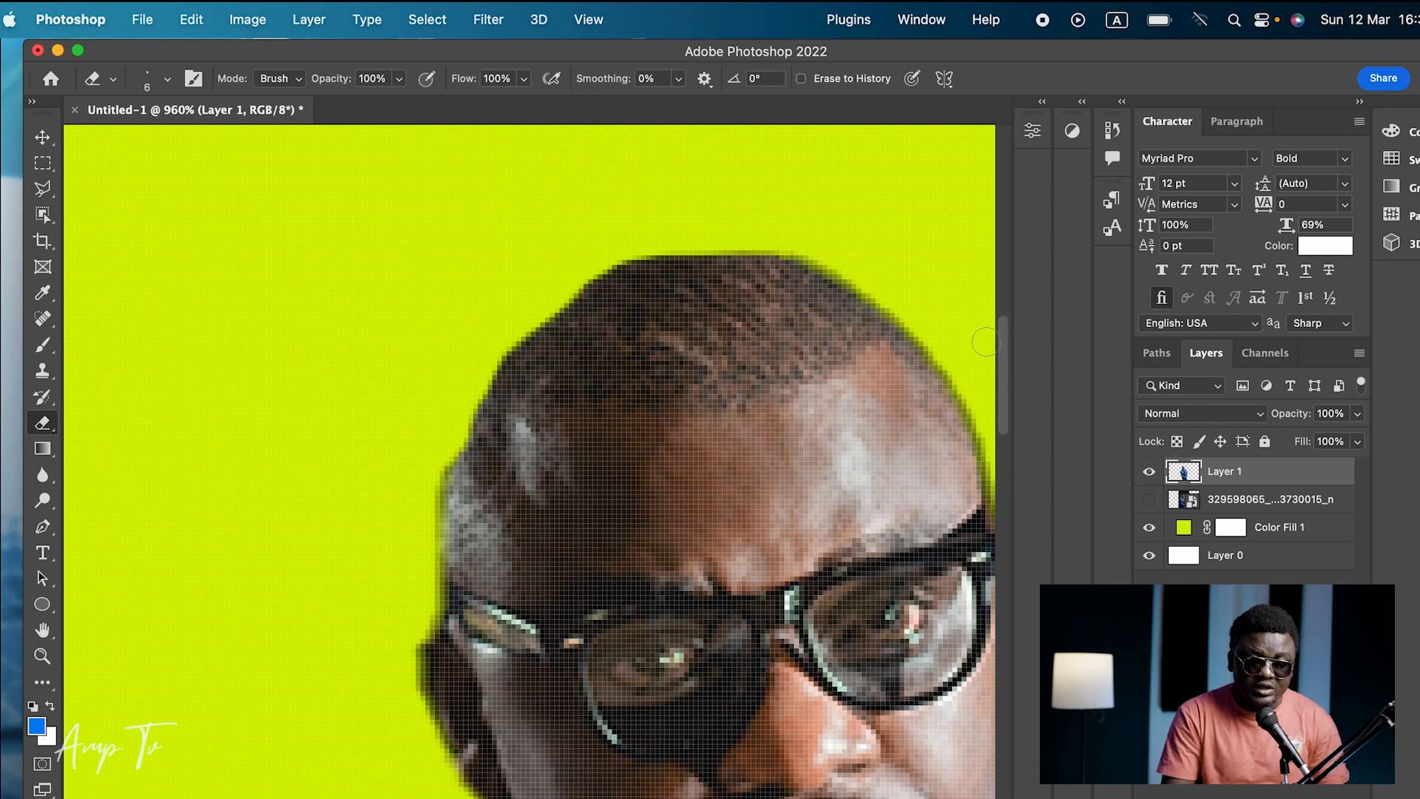
- Erase the dark fringe along the jacket from the neck over the shoulder and down the upper sleeve
{"action": "left_click_drag", "start_coordinate": [1009, 344], "coordinate": [1009, 449]}
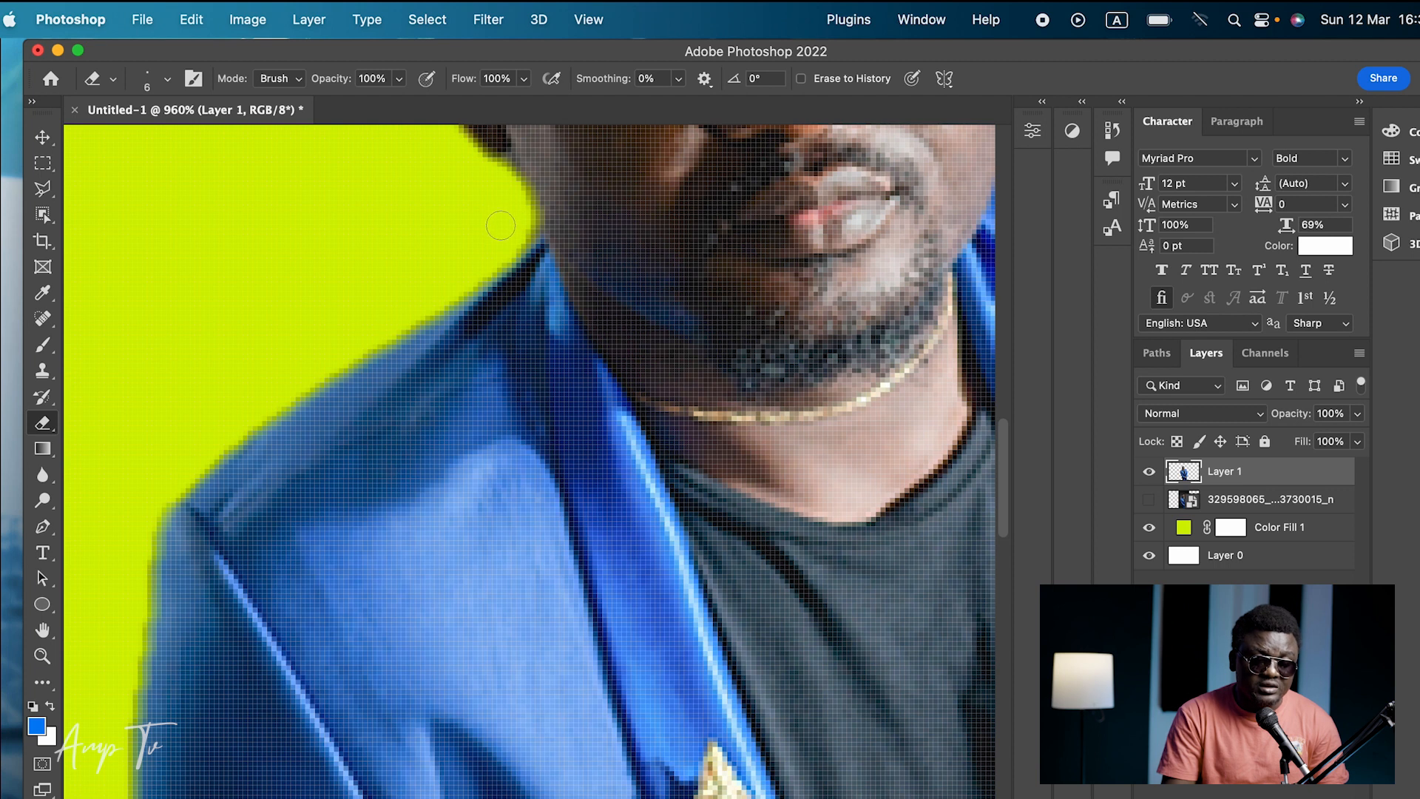
{"action": "mouse_move", "coordinate": [518, 225]}
{"action": "left_mouse_down"}
{"action": "mouse_move", "coordinate": [460, 287]}
{"action": "mouse_move", "coordinate": [342, 358]}
{"action": "left_mouse_up"}
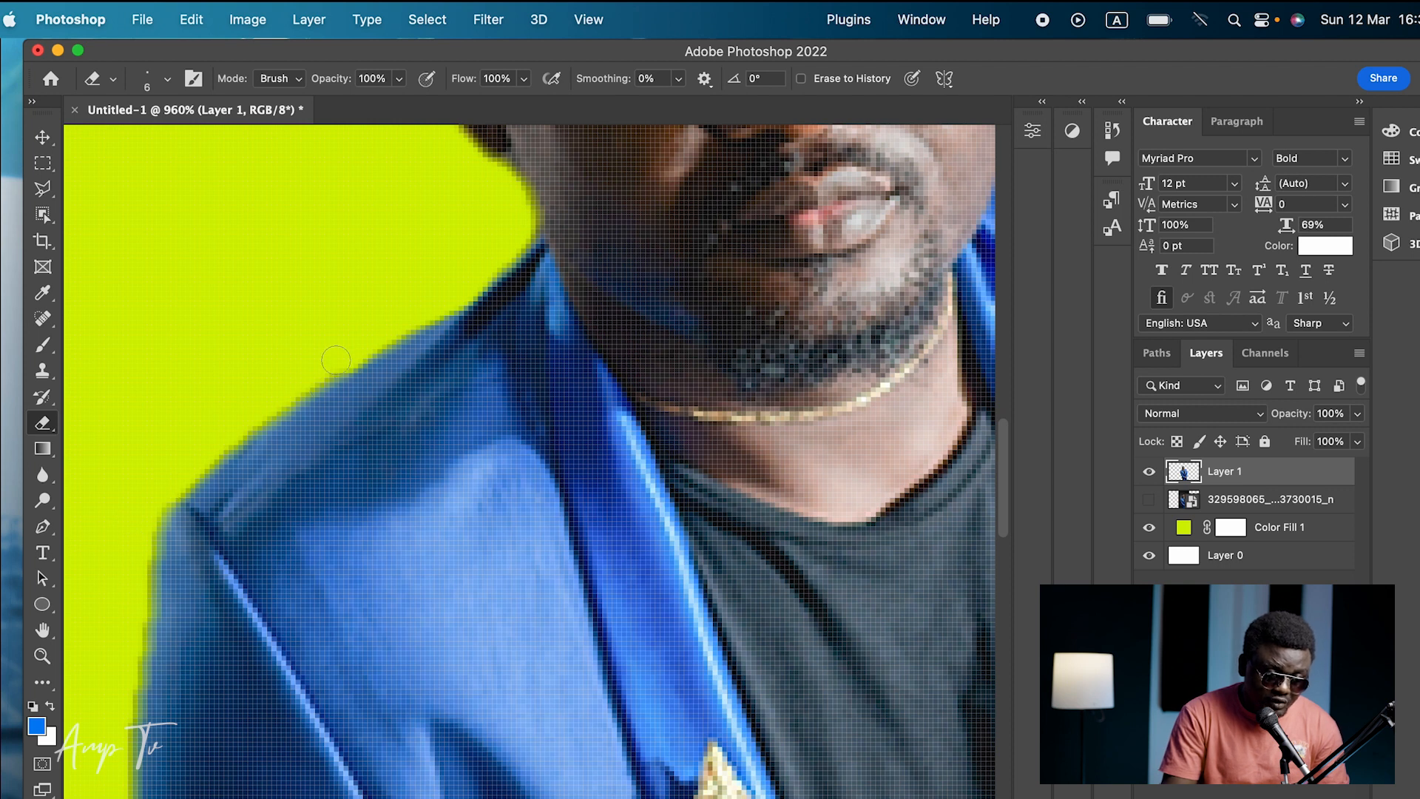
{"action": "mouse_move", "coordinate": [334, 363]}
{"action": "left_mouse_down"}
{"action": "mouse_move", "coordinate": [166, 495]}
{"action": "mouse_move", "coordinate": [134, 587]}
{"action": "mouse_move", "coordinate": [111, 776]}
{"action": "left_mouse_up"}
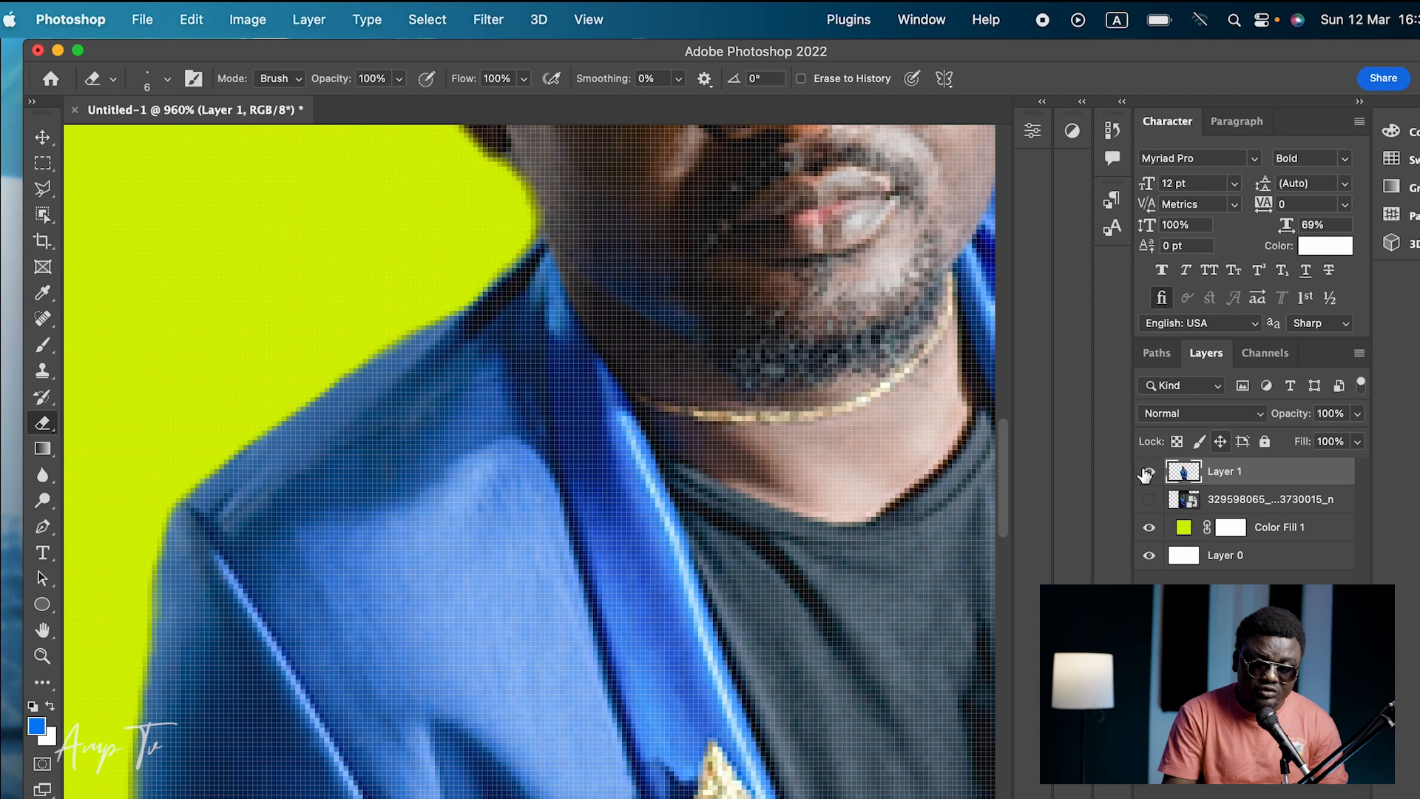
- Erase the dark fringe along the trouser edge below the hands and the outer sleeve edge beside the wristwatch
{"action": "left_click_drag", "start_coordinate": [1004, 460], "coordinate": [992, 631]}
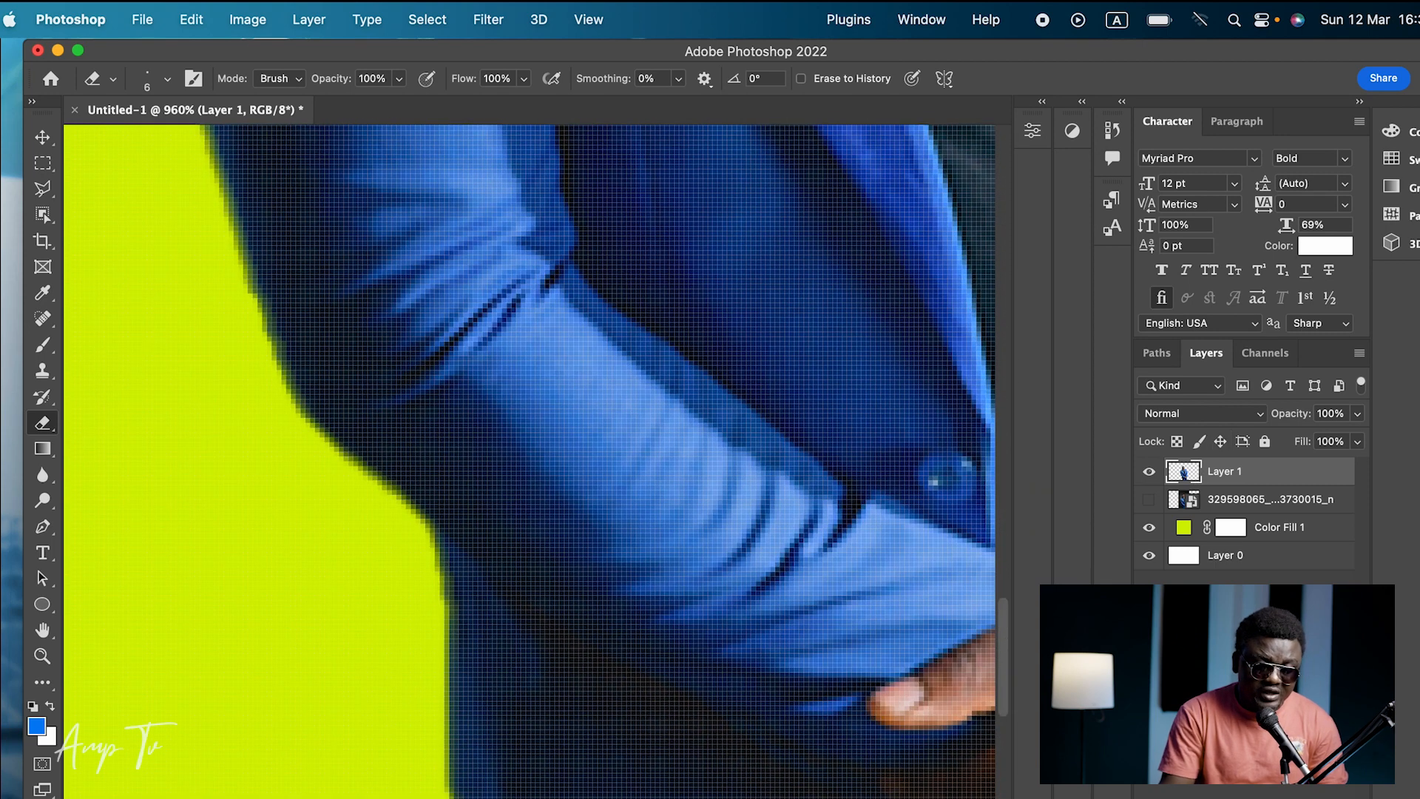
{"action": "scroll", "coordinate": [529, 458], "scroll_direction": "right", "scroll_amount": 5}
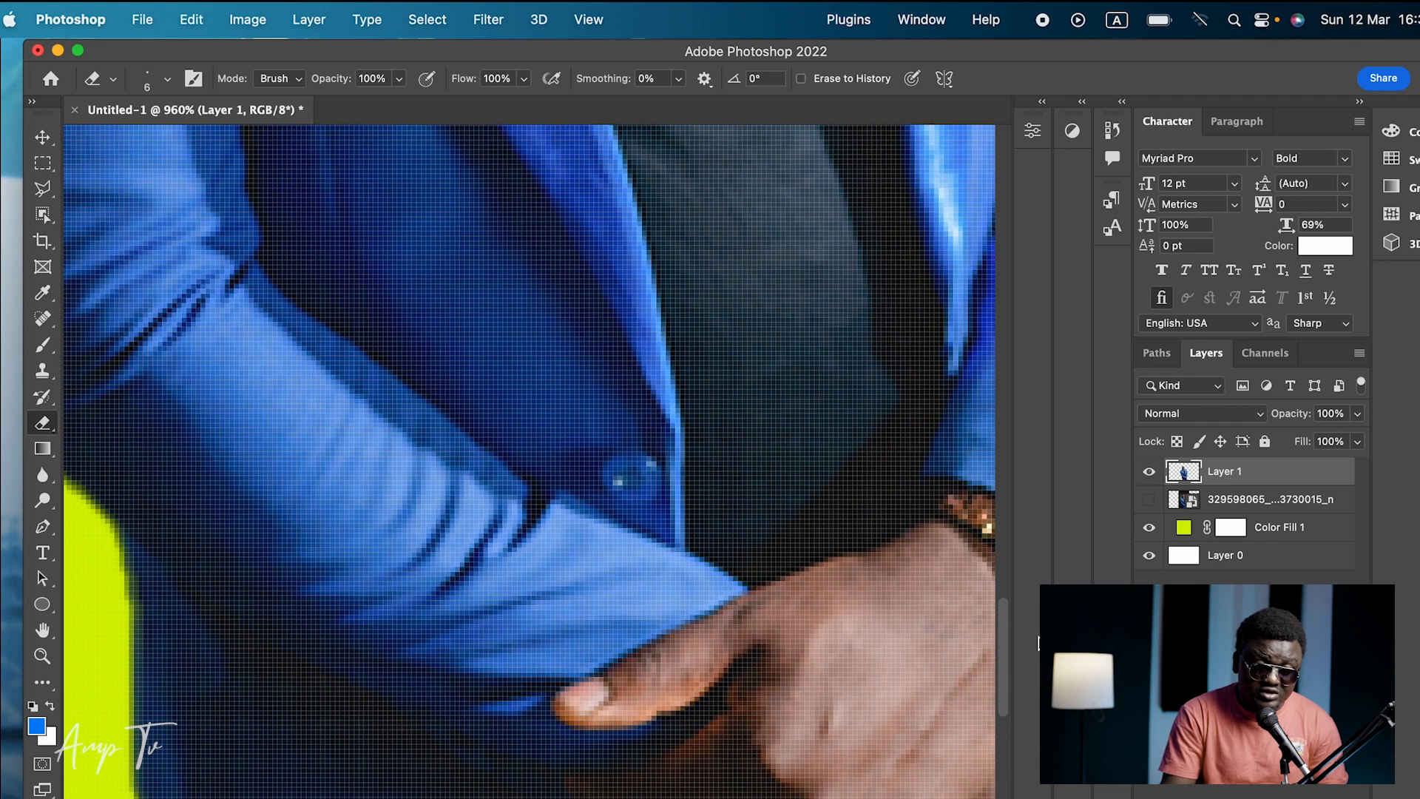
{"action": "left_click_drag", "start_coordinate": [1006, 640], "coordinate": [975, 792]}
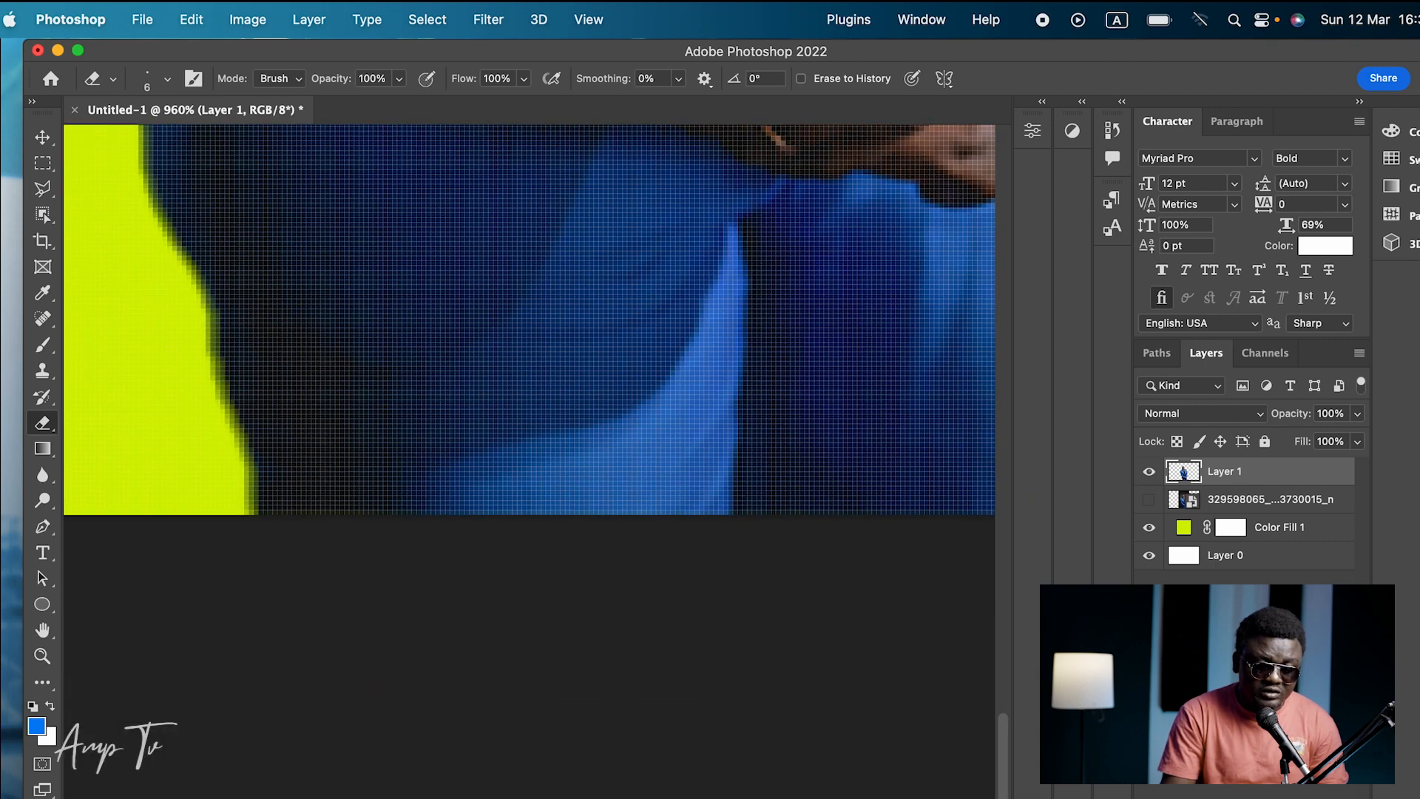
{"action": "scroll", "coordinate": [528, 318], "scroll_direction": "right", "scroll_amount": 10}
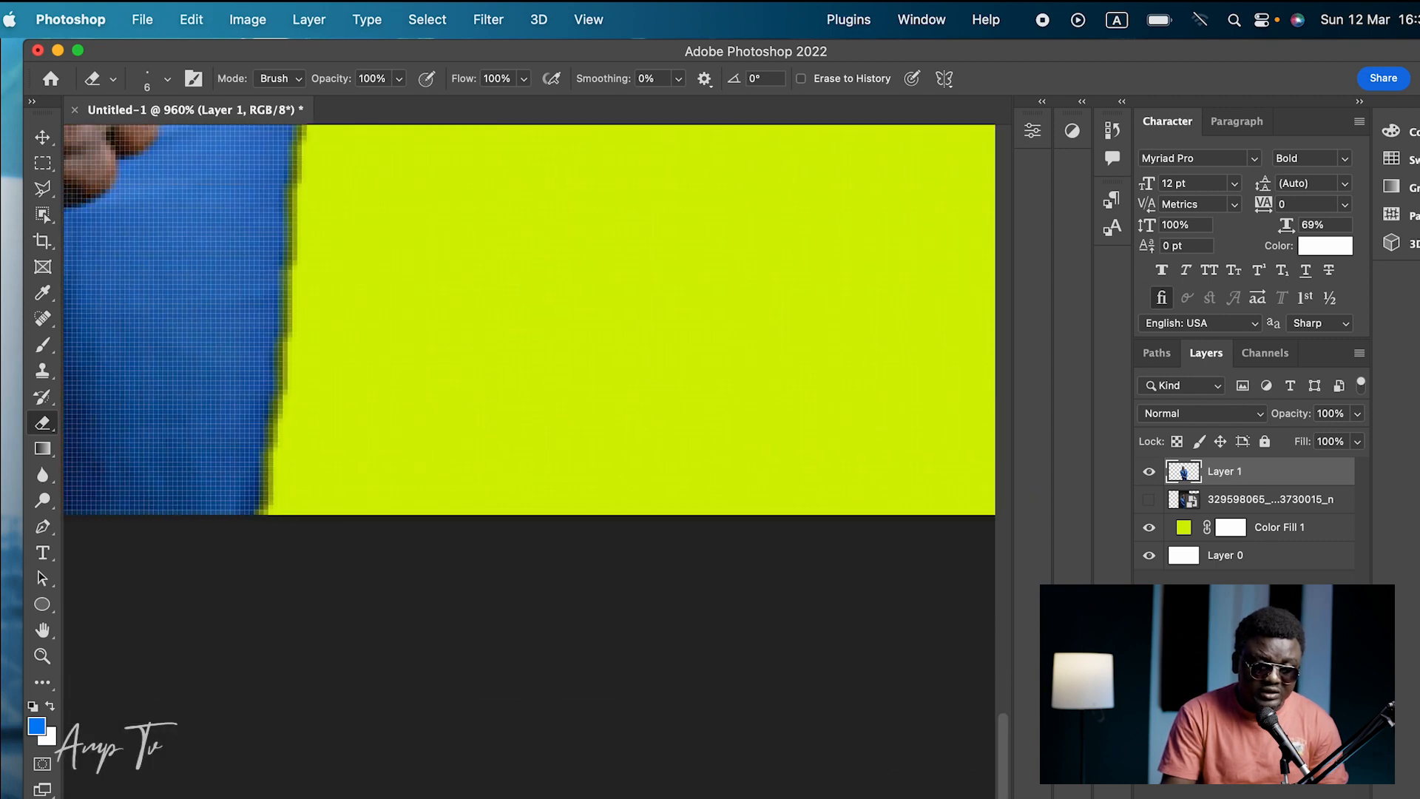
{"action": "left_click_drag", "start_coordinate": [298, 266], "coordinate": [270, 498]}
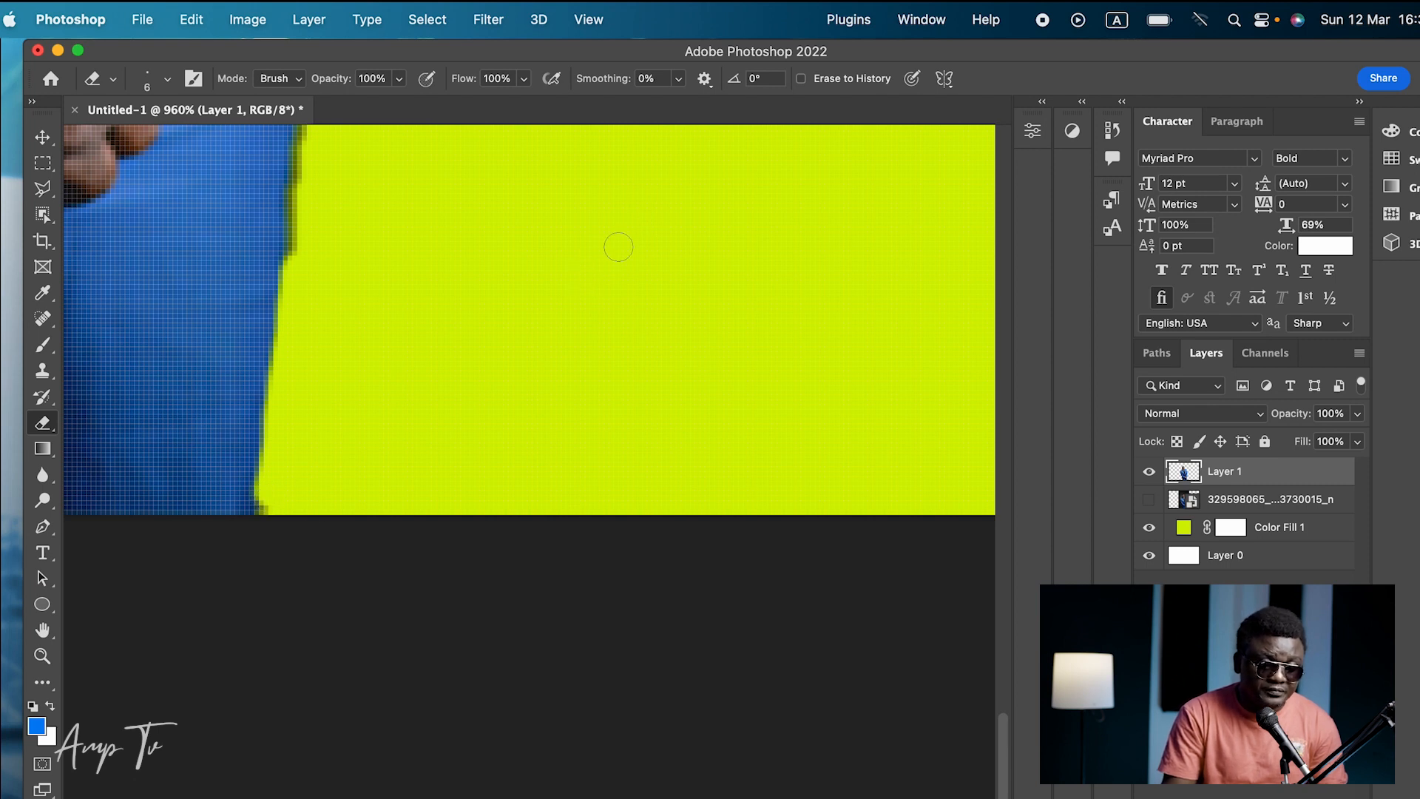
{"action": "mouse_move", "coordinate": [322, 176]}
{"action": "left_mouse_down"}
{"action": "mouse_move", "coordinate": [307, 172]}
{"action": "mouse_move", "coordinate": [289, 262]}
{"action": "left_mouse_up"}
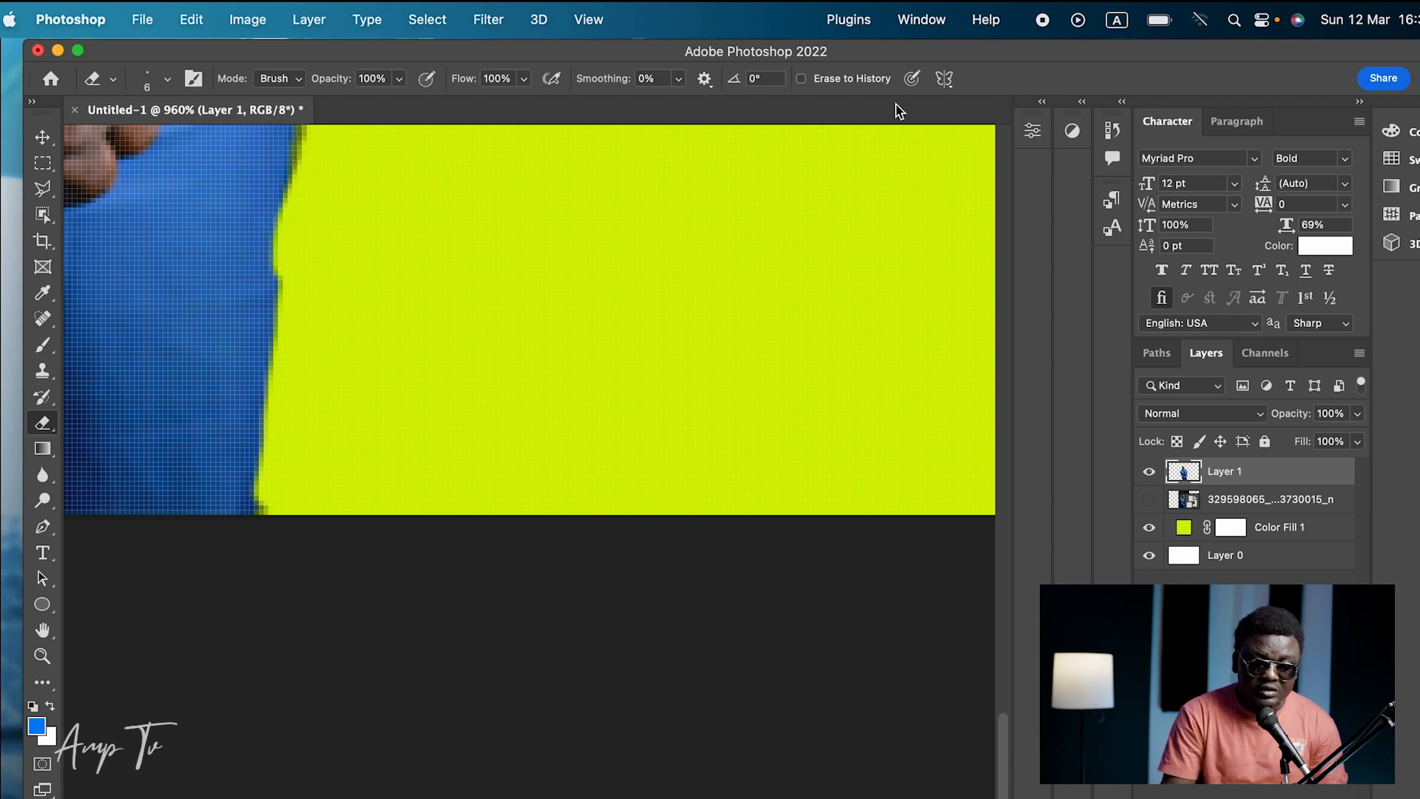
{"action": "left_click_drag", "start_coordinate": [1003, 770], "coordinate": [1012, 694]}
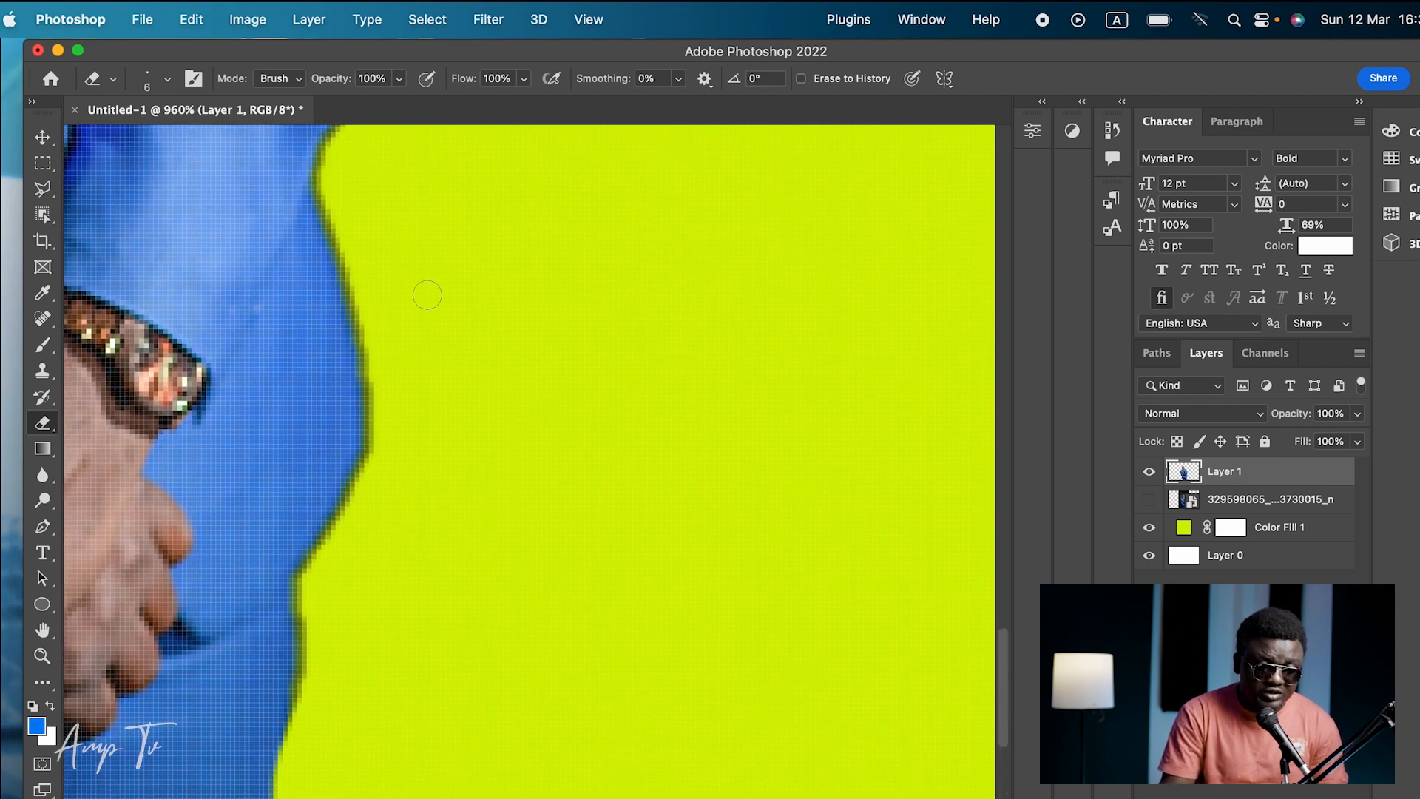
{"action": "mouse_move", "coordinate": [372, 324]}
{"action": "left_mouse_down"}
{"action": "mouse_move", "coordinate": [368, 476]}
{"action": "mouse_move", "coordinate": [398, 505]}
{"action": "left_mouse_up"}
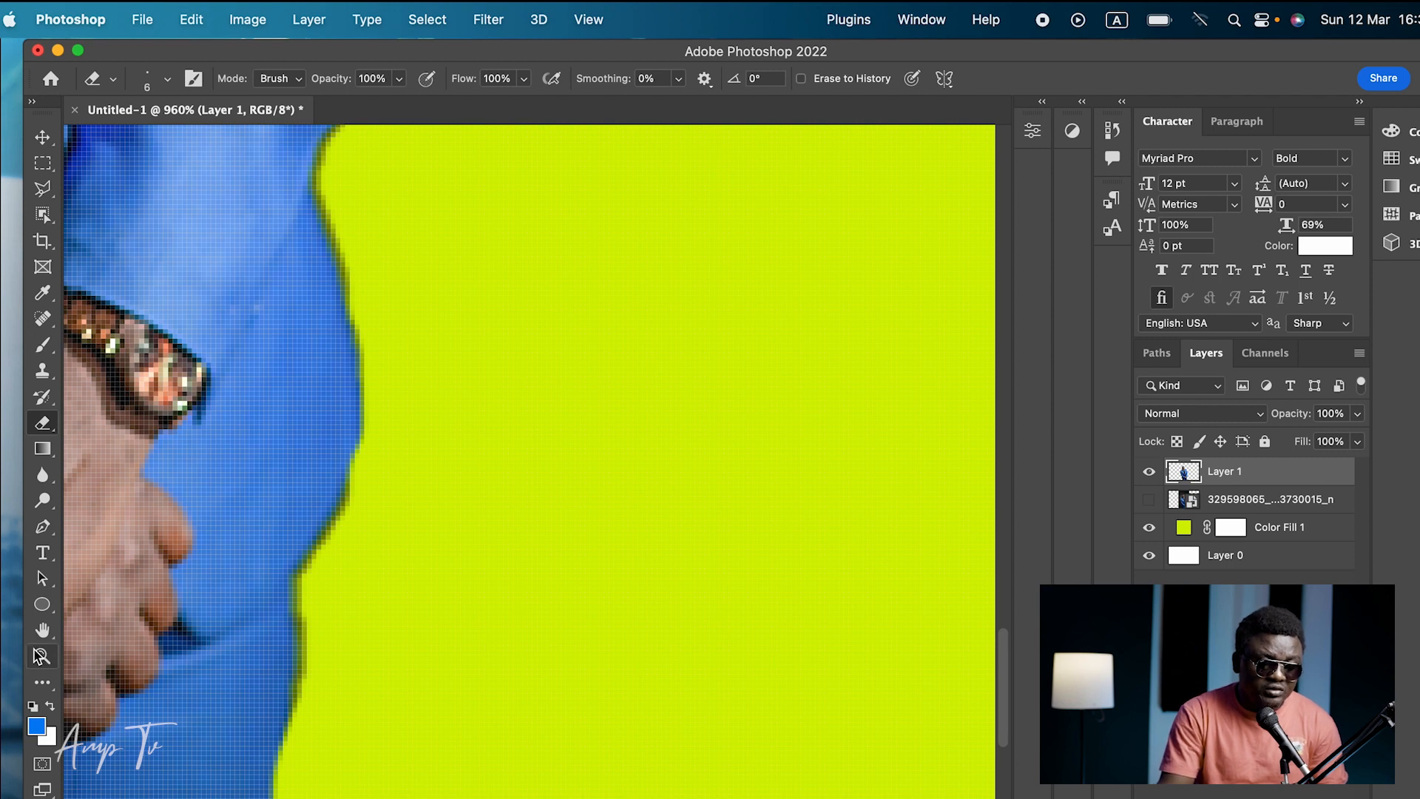
- Examine the cleaned edges of the whole cutout against the lime background
{"action": "key", "text": "z"}
{"action": "mouse_move", "coordinate": [532, 514]}
{"action": "left_mouse_down"}
{"action": "mouse_move", "coordinate": [370, 747]}
{"action": "mouse_move", "coordinate": [406, 736]}
{"action": "left_mouse_up"}
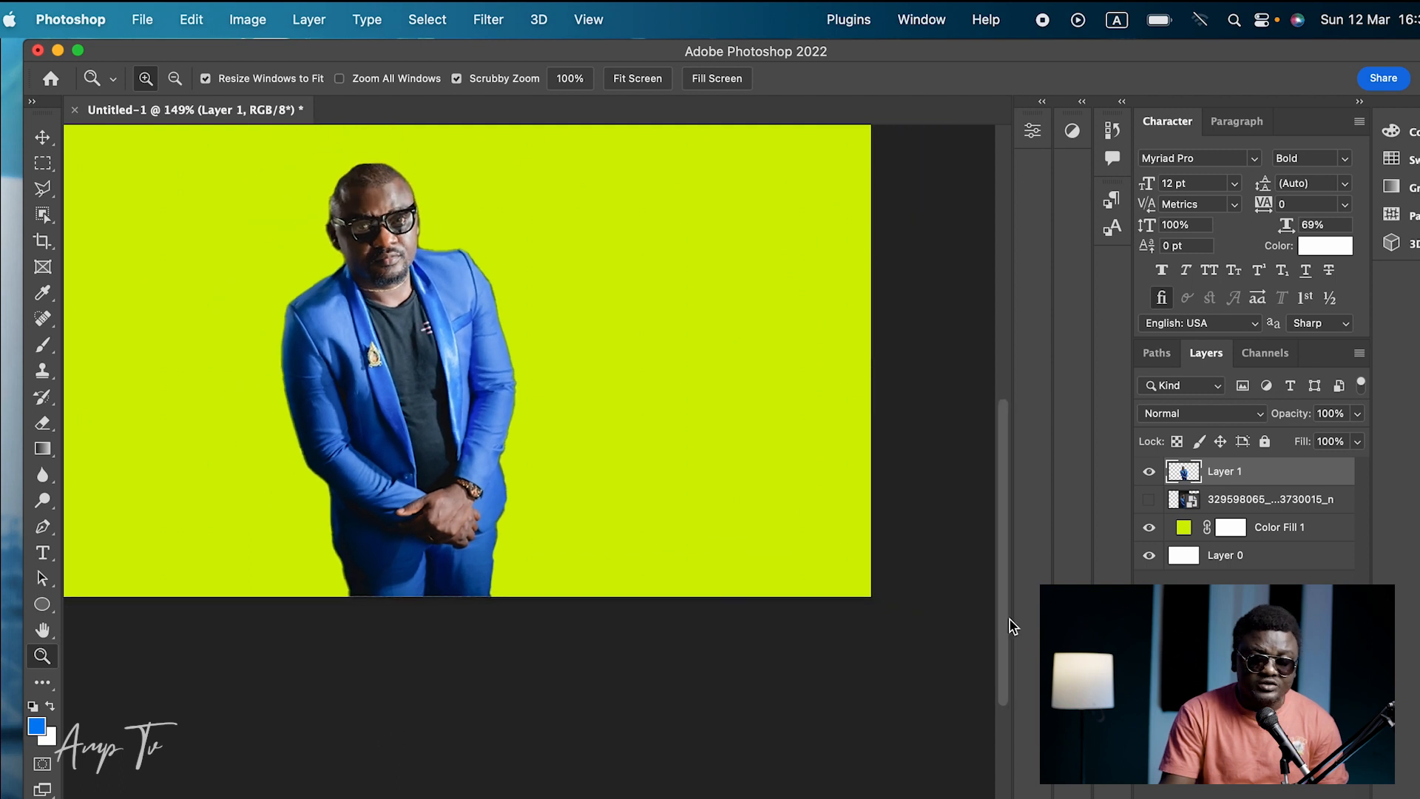
{"action": "left_click_drag", "start_coordinate": [1005, 552], "coordinate": [1015, 516]}
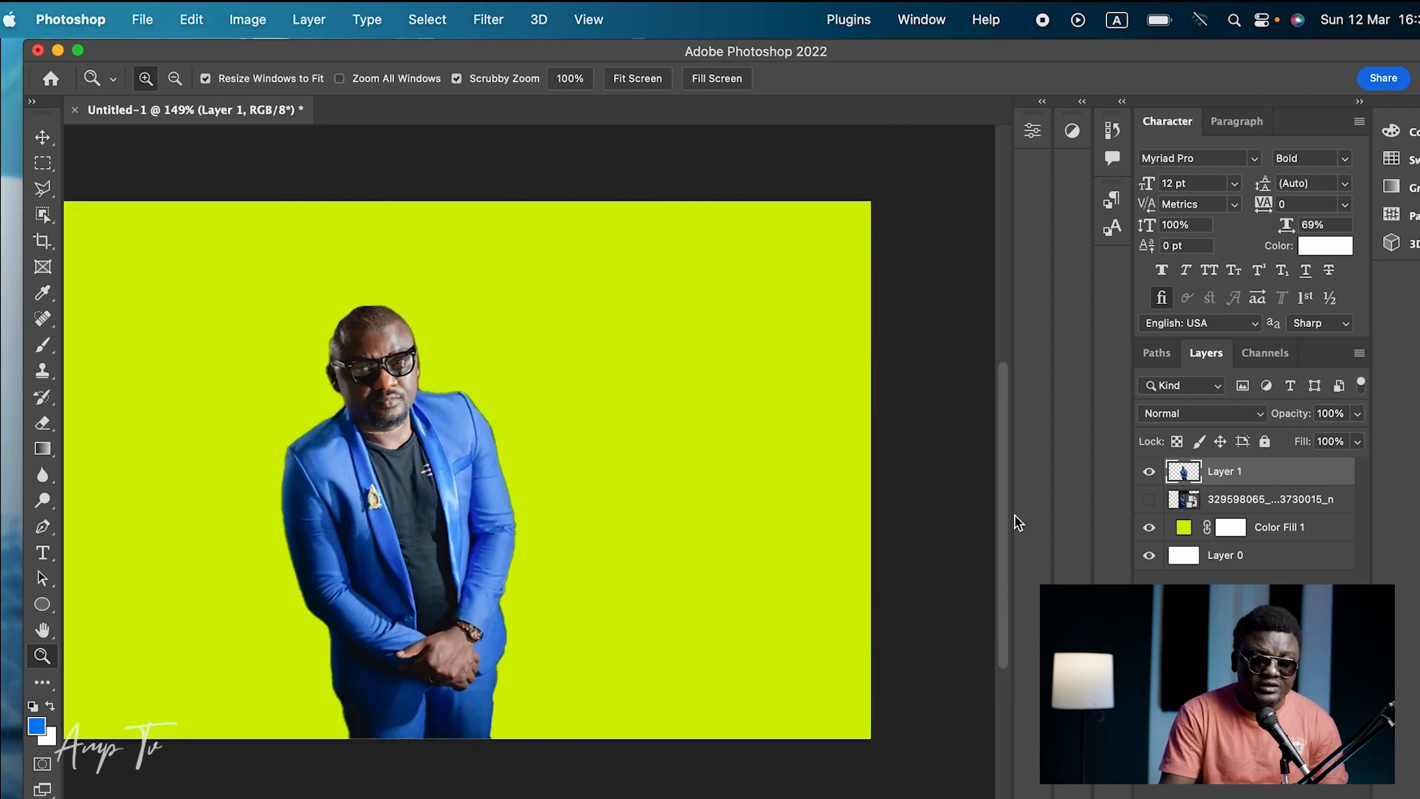
{"action": "left_click", "coordinate": [739, 484]}
{"action": "scroll", "coordinate": [529, 474], "scroll_direction": "left", "scroll_amount": 5}
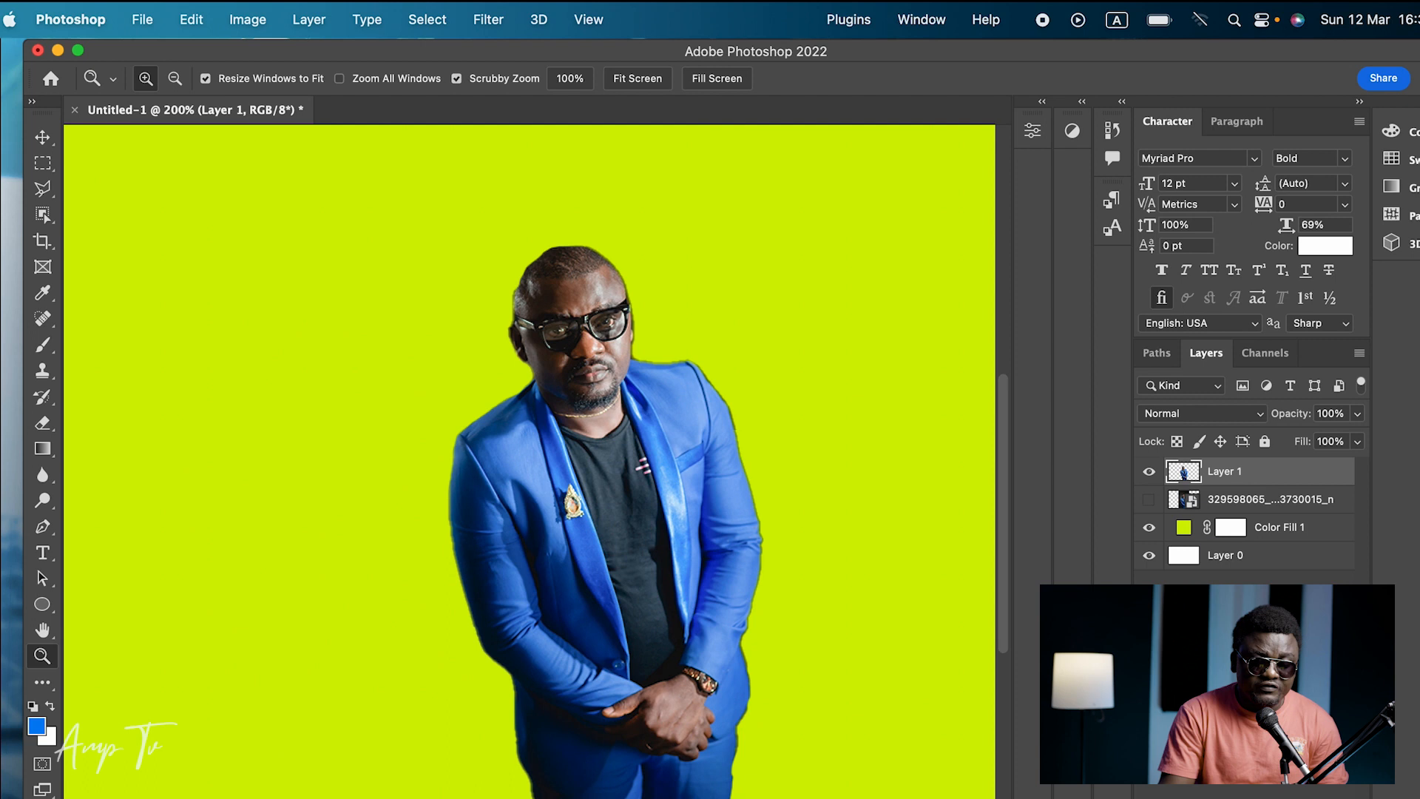
{"action": "scroll", "coordinate": [529, 473], "scroll_direction": "right", "scroll_amount": 3}
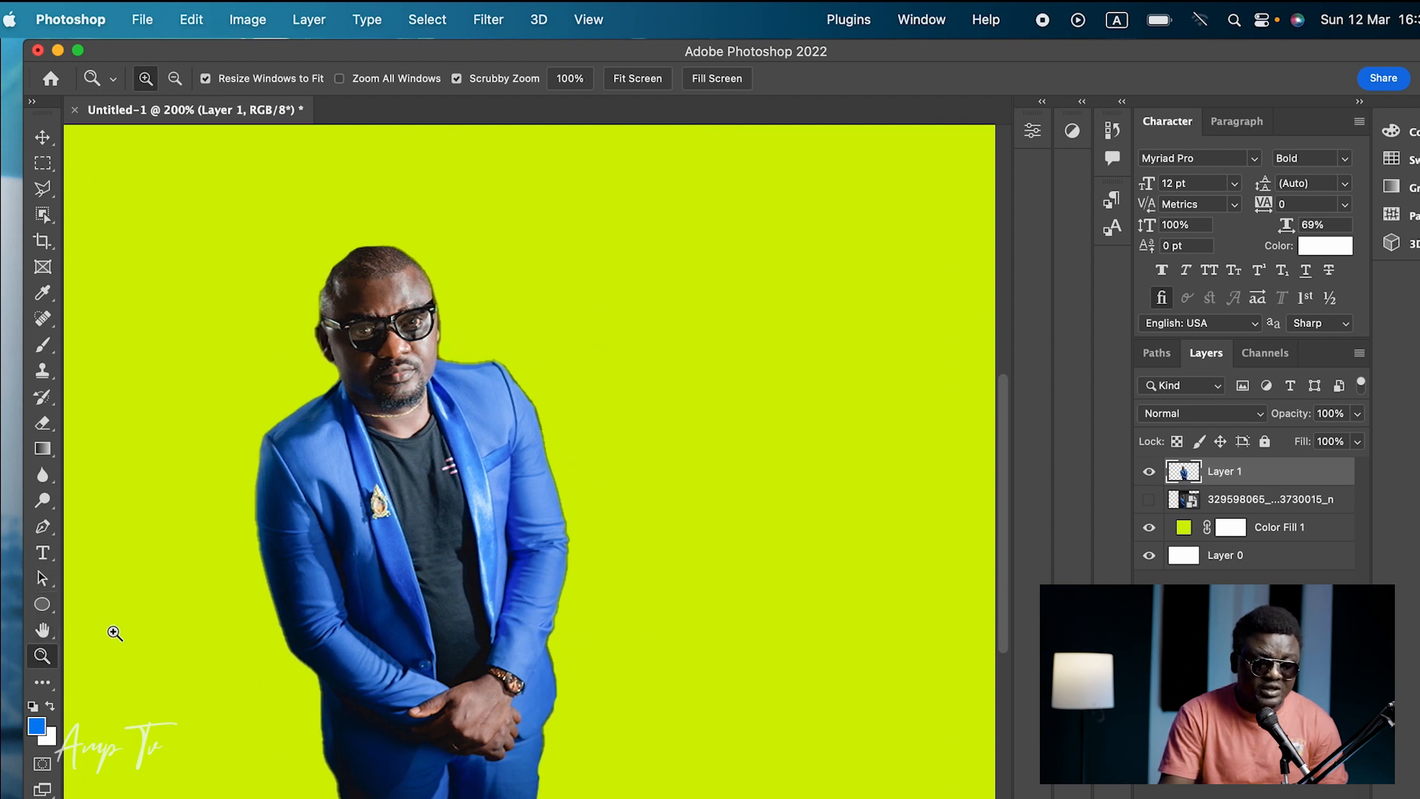
{"action": "left_click", "coordinate": [523, 451], "text": "alt"}
{"action": "left_click", "coordinate": [495, 474]}
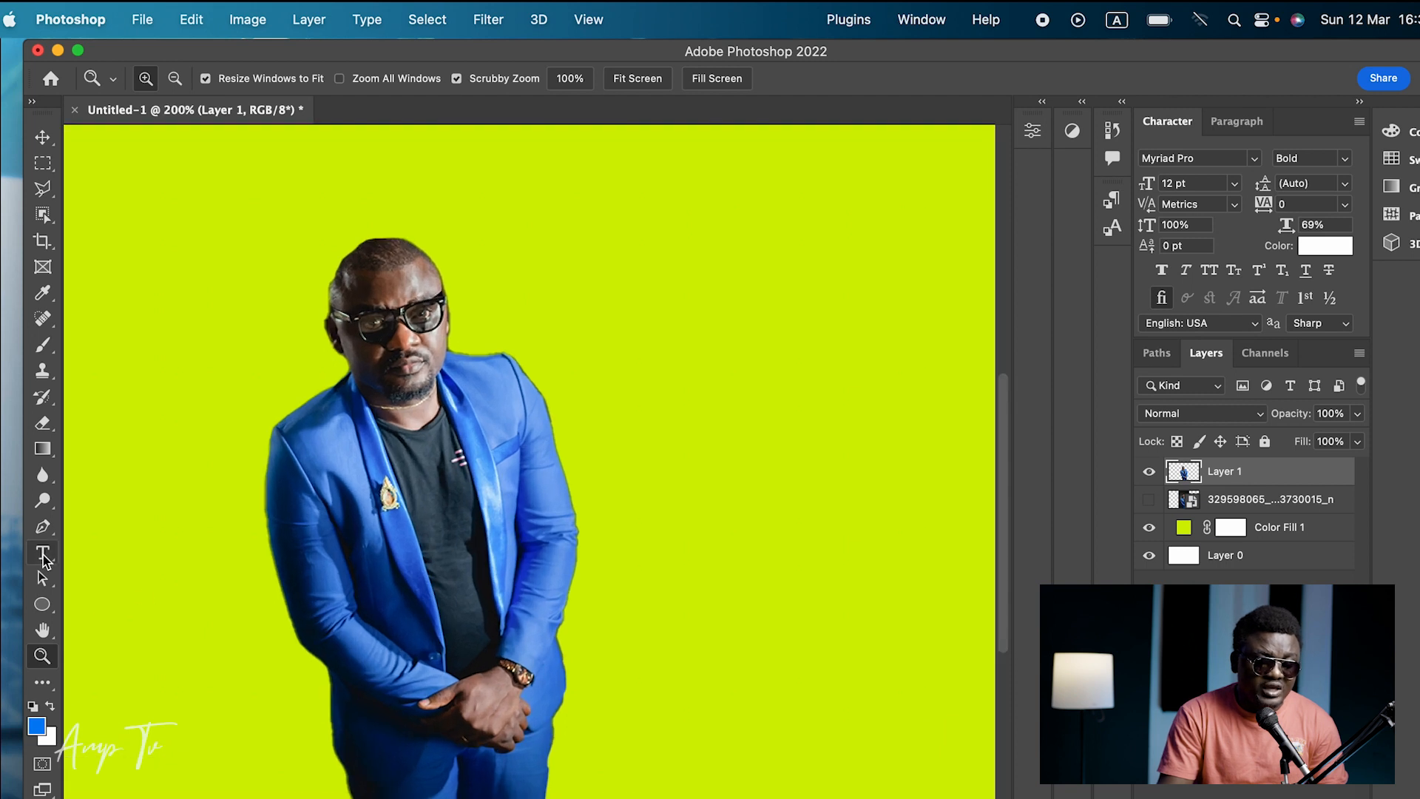
- Add the white text "photo shop" in 12 pt Myriad Pro Bold on the empty background beside the man's head
{"action": "left_click", "coordinate": [42, 555]}
{"action": "left_click", "coordinate": [610, 275]}
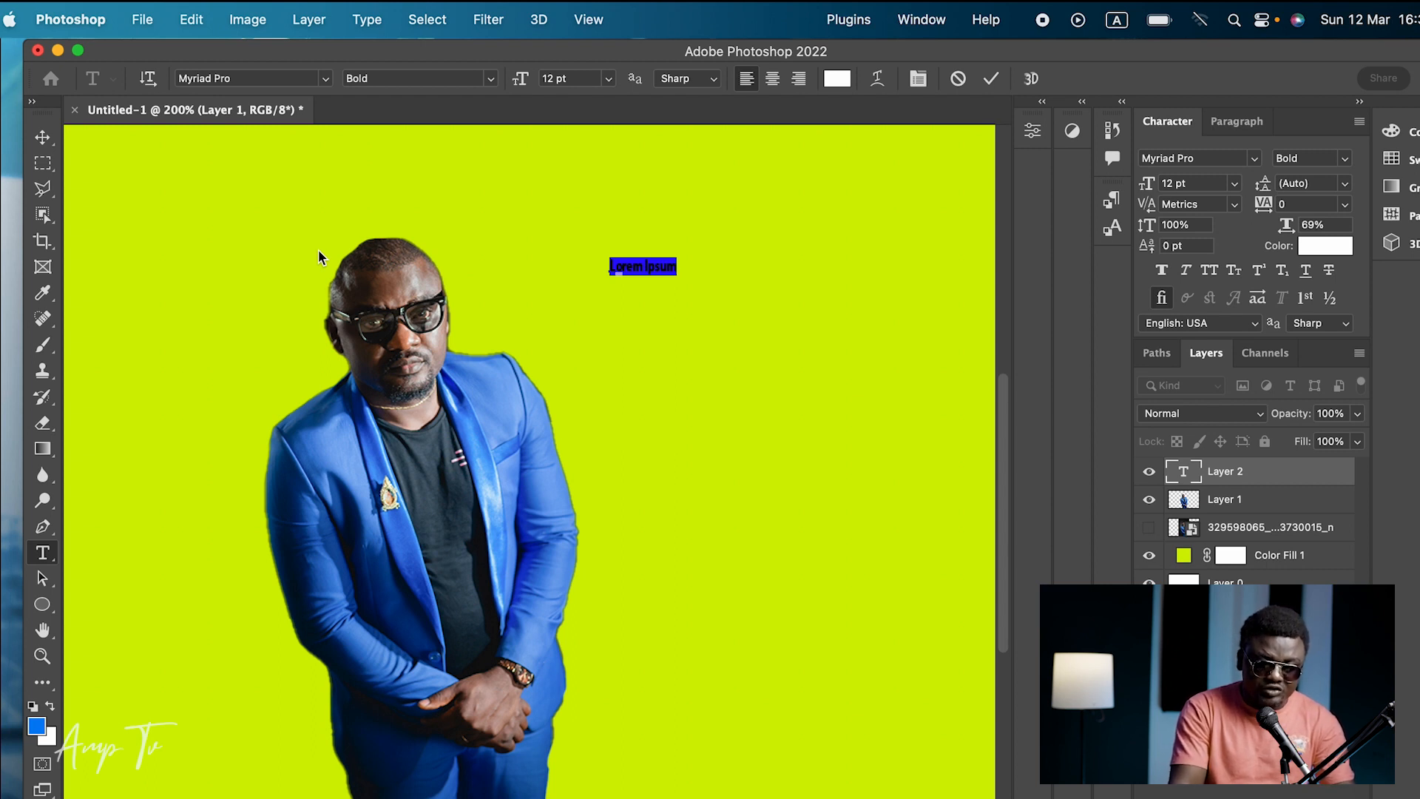
{"action": "key", "text": "BackSpace"}
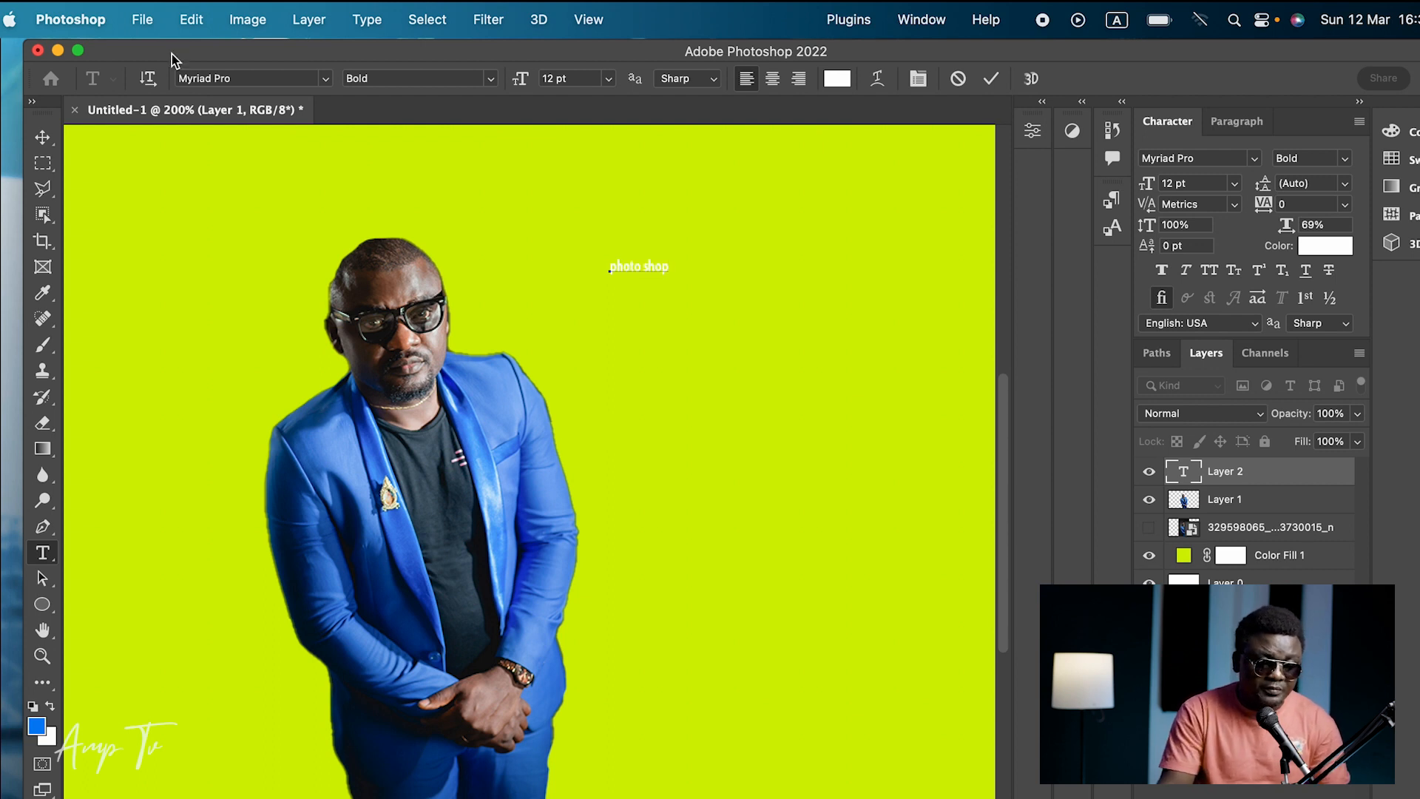
{"action": "left_click", "coordinate": [44, 142]}
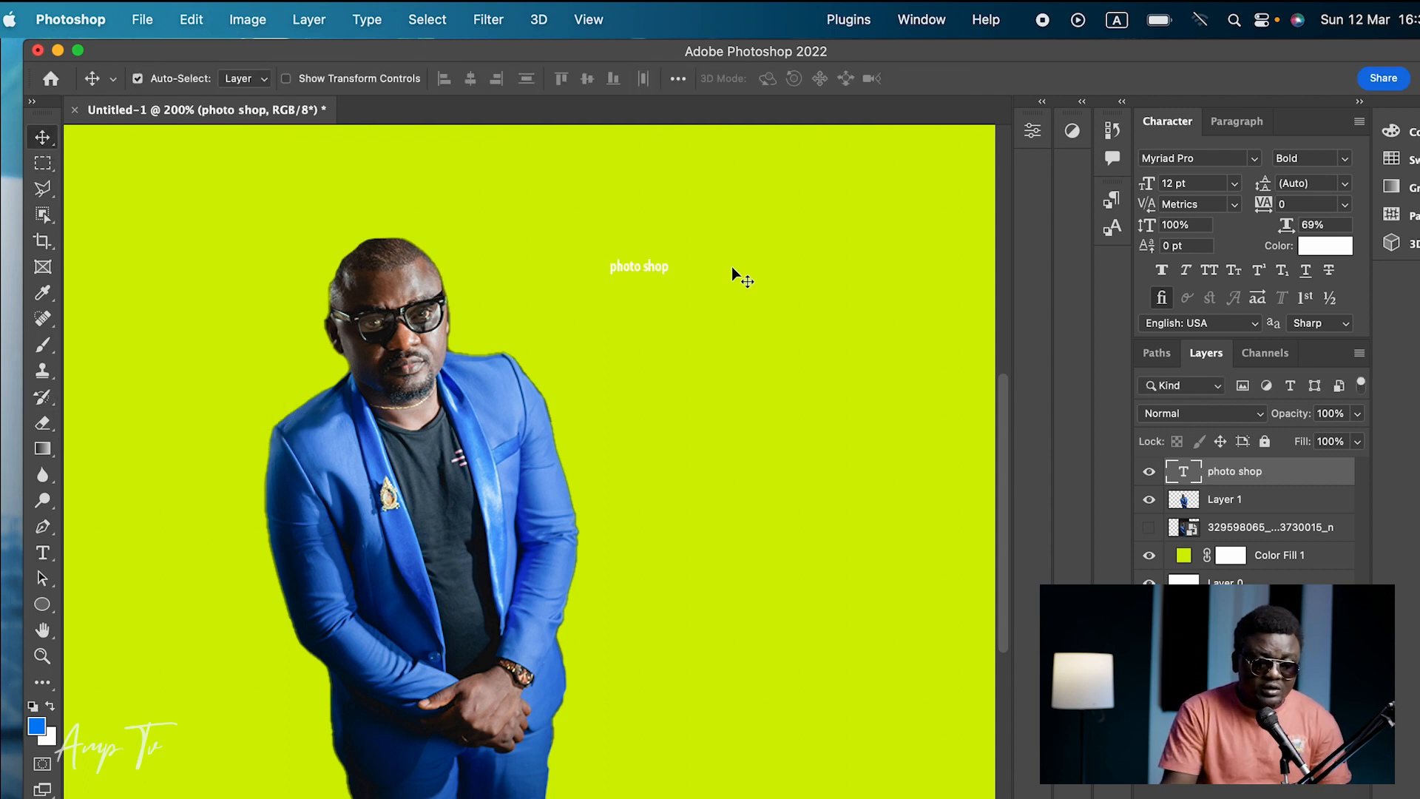
- Enlarge the "photo shop" text to about 685% (82.23 pt) and position it beside the man's head
{"action": "key", "text": "t"}
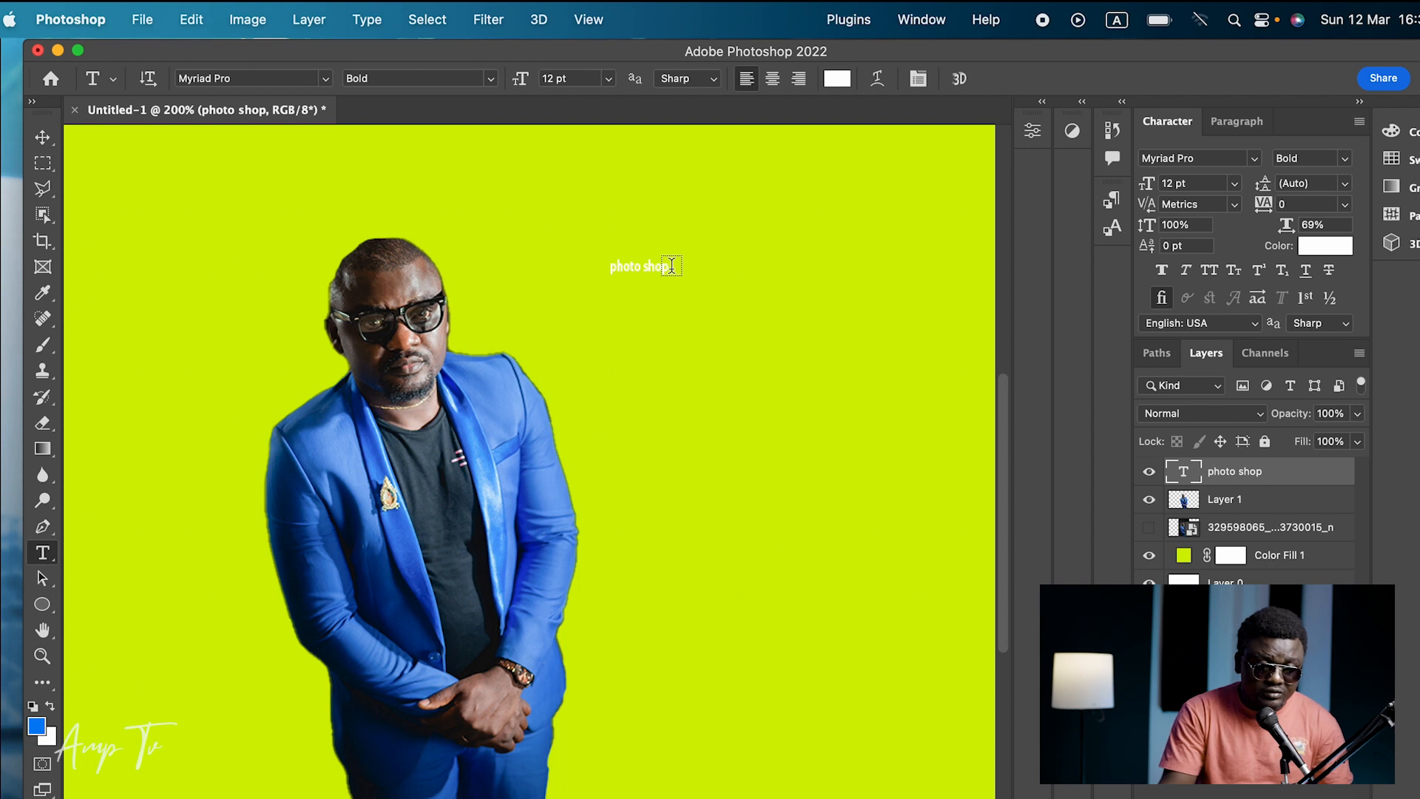
{"action": "left_click", "coordinate": [625, 267]}
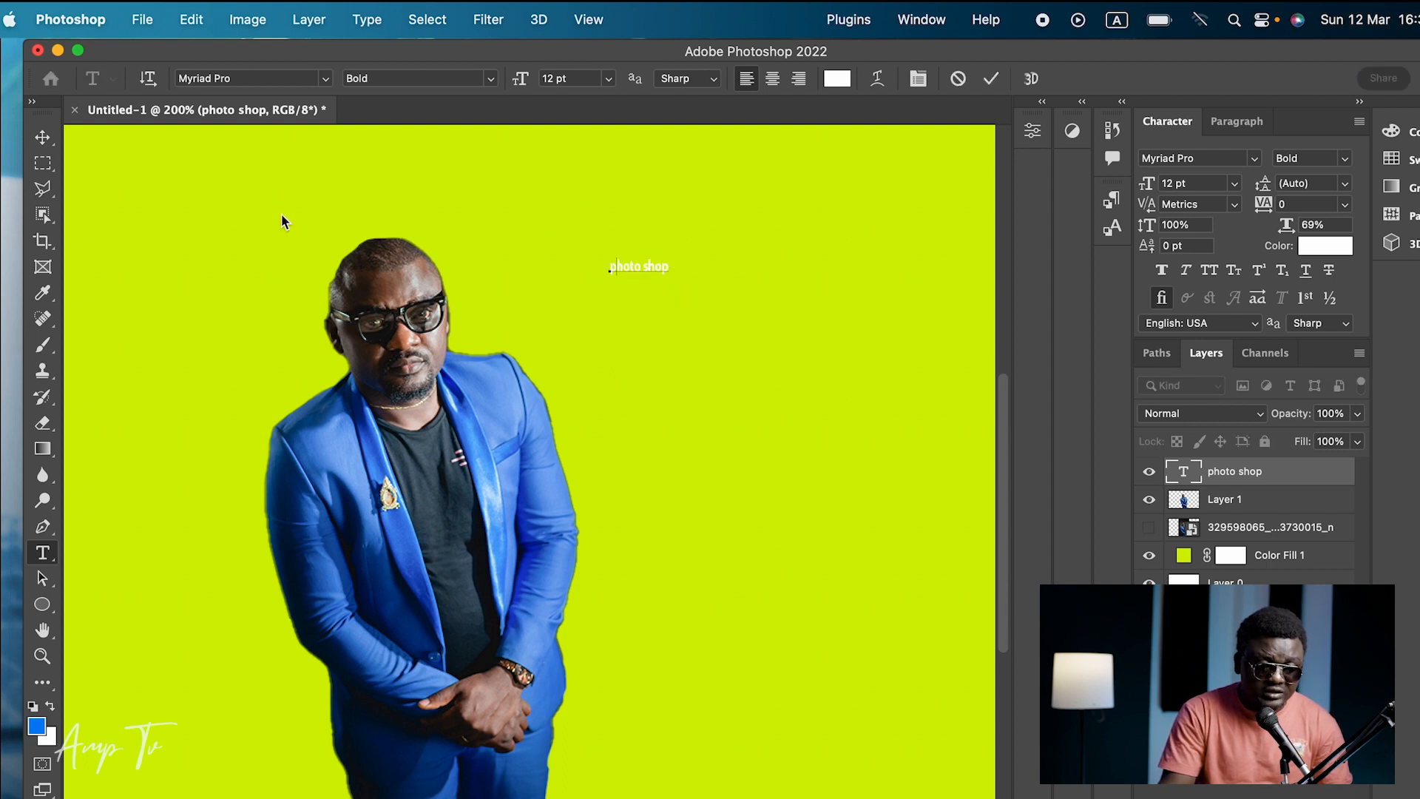
{"action": "left_click", "coordinate": [52, 142]}
{"action": "key", "text": "super+t"}
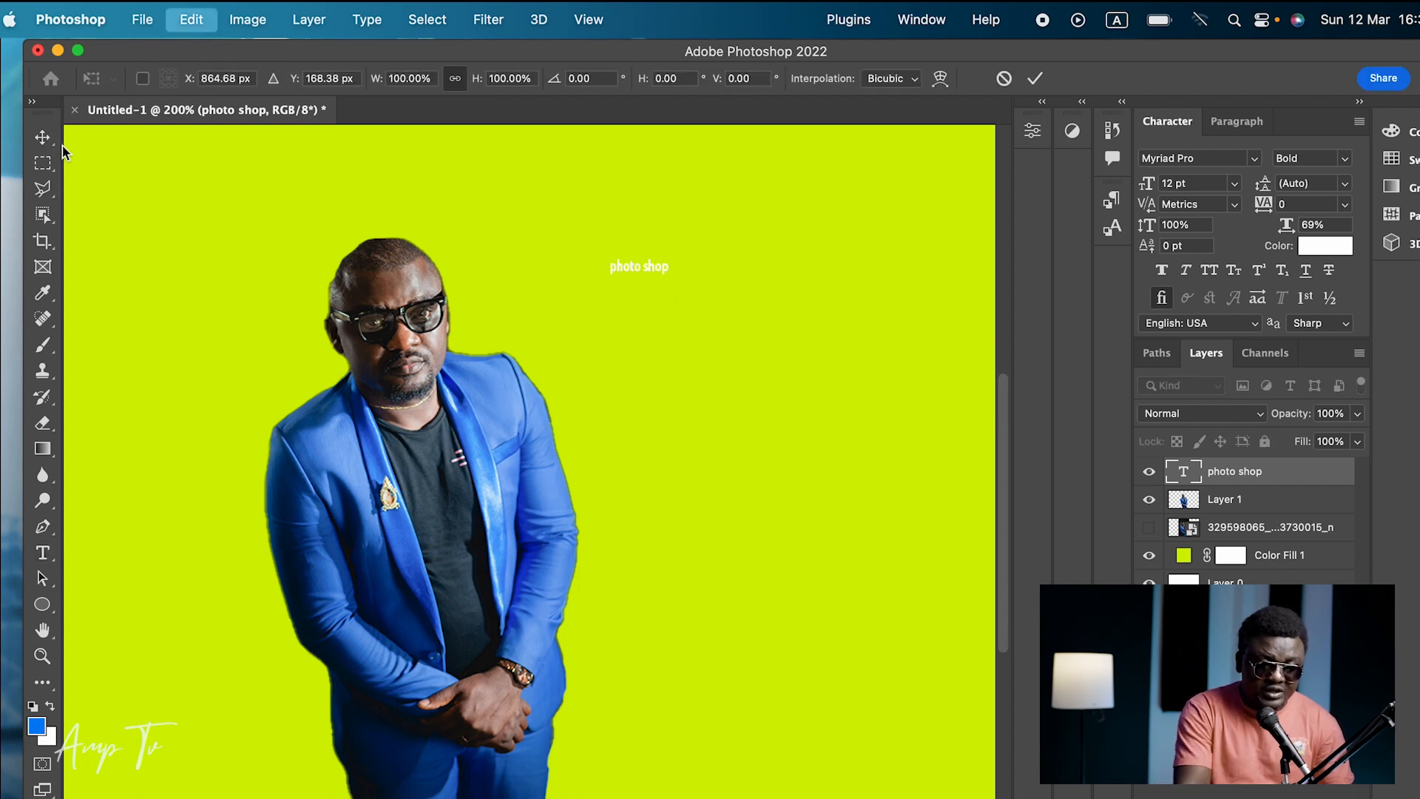
{"action": "left_click_drag", "start_coordinate": [671, 277], "coordinate": [921, 454]}
{"action": "left_click_drag", "start_coordinate": [769, 321], "coordinate": [714, 310]}
{"action": "left_click_drag", "start_coordinate": [887, 350], "coordinate": [960, 360]}
{"action": "left_click_drag", "start_coordinate": [834, 321], "coordinate": [805, 297]}
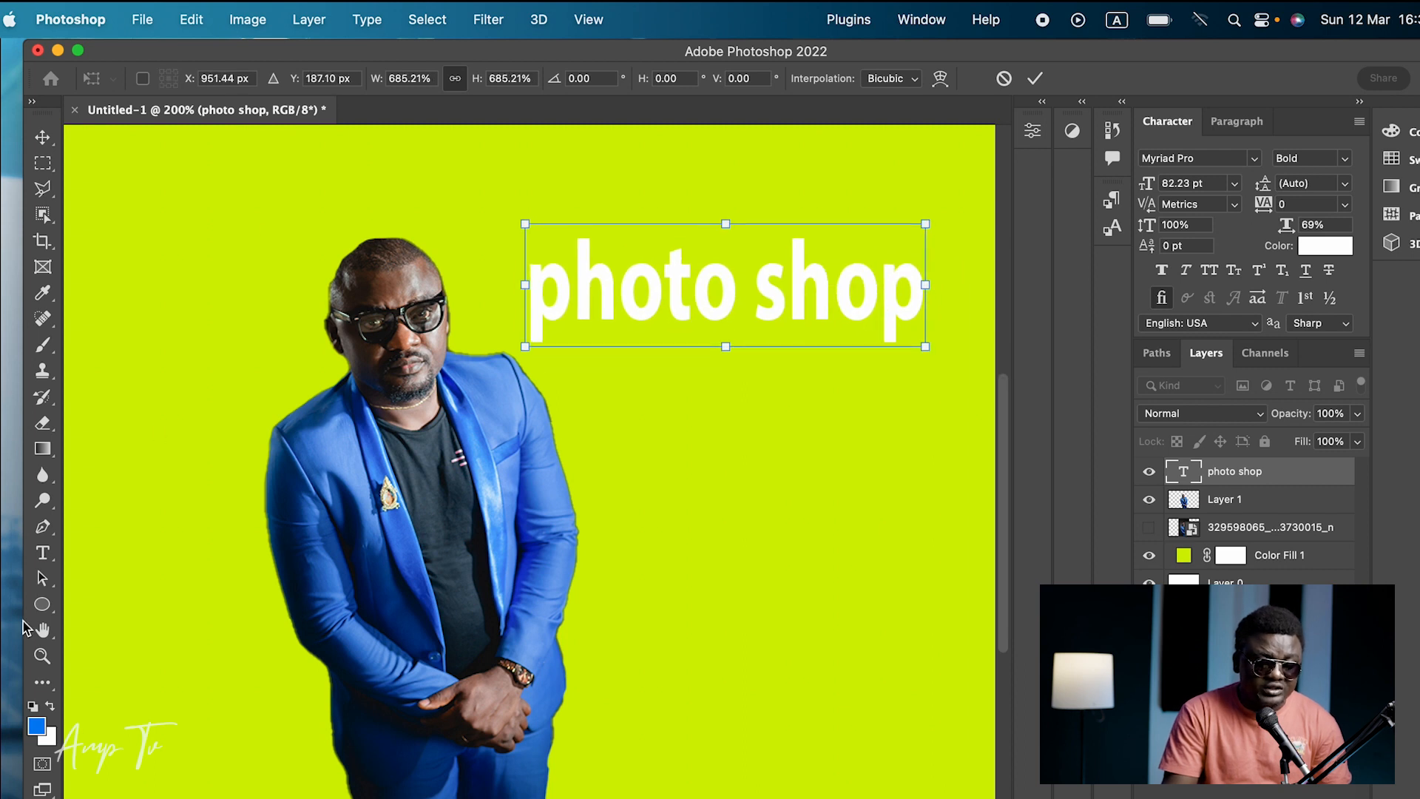
- Capitalise both words of the title so it reads "Photo Shop", and shift it slightly down and towards the man
{"action": "left_click", "coordinate": [42, 553]}
{"action": "left_click", "coordinate": [563, 299]}
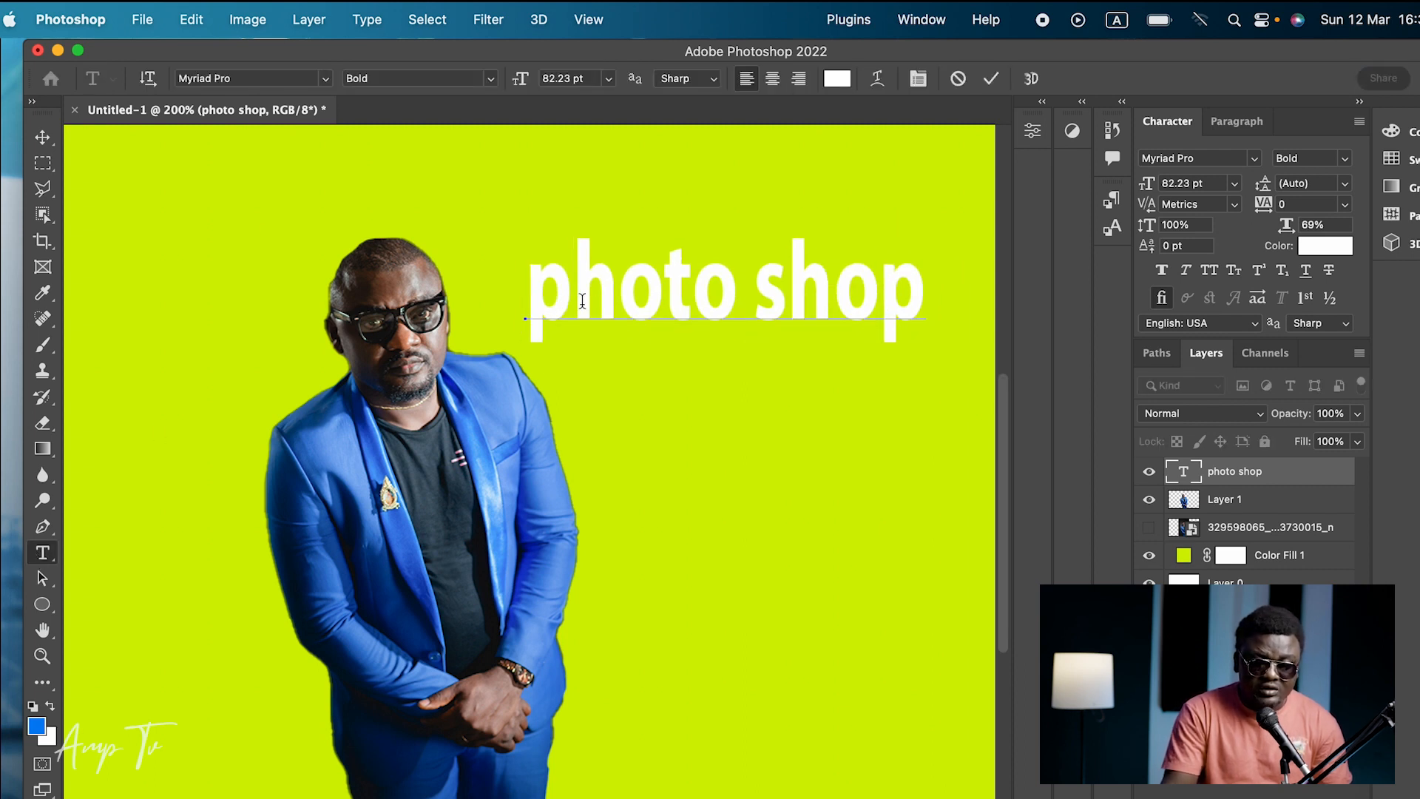
{"action": "key", "text": "BackSpace"}
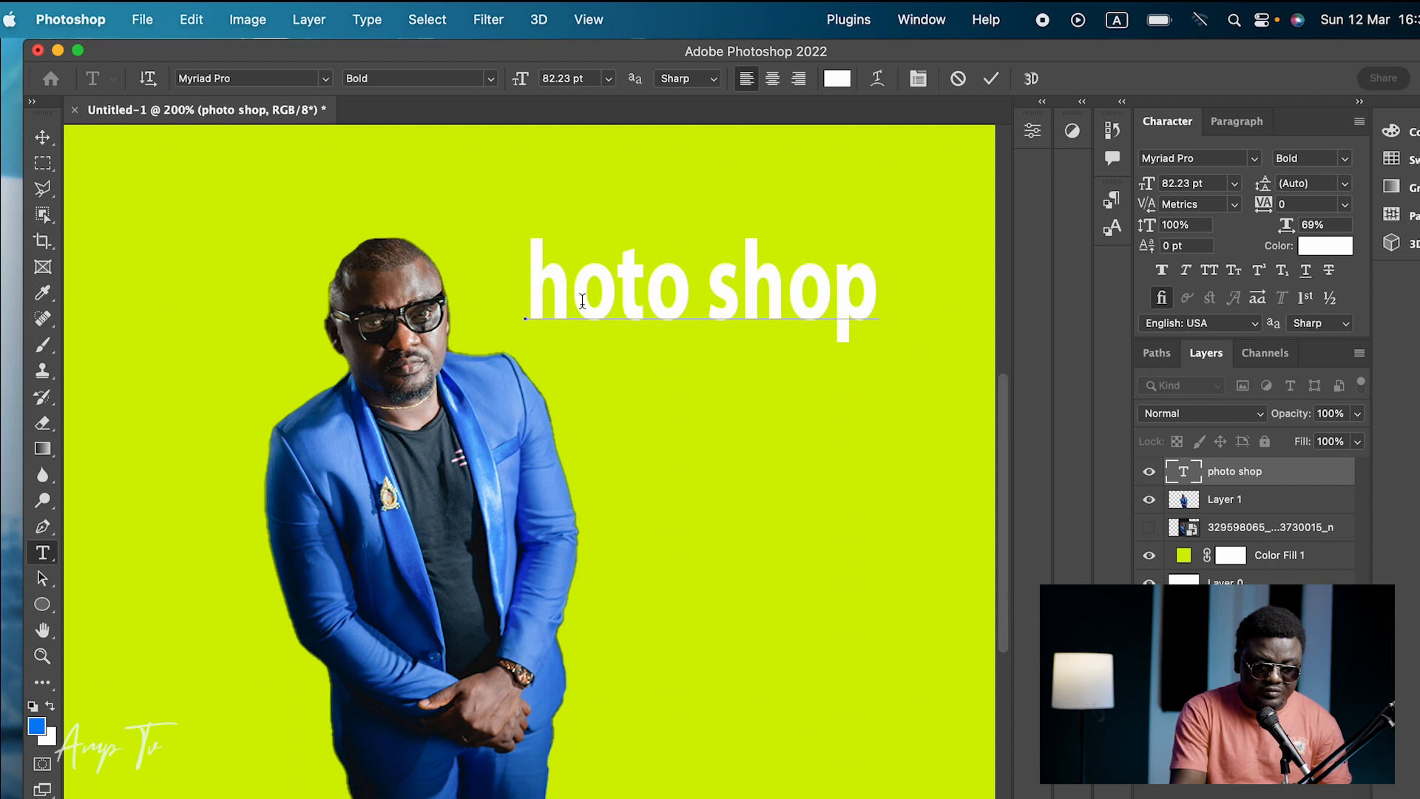
{"action": "type", "text": "P"}
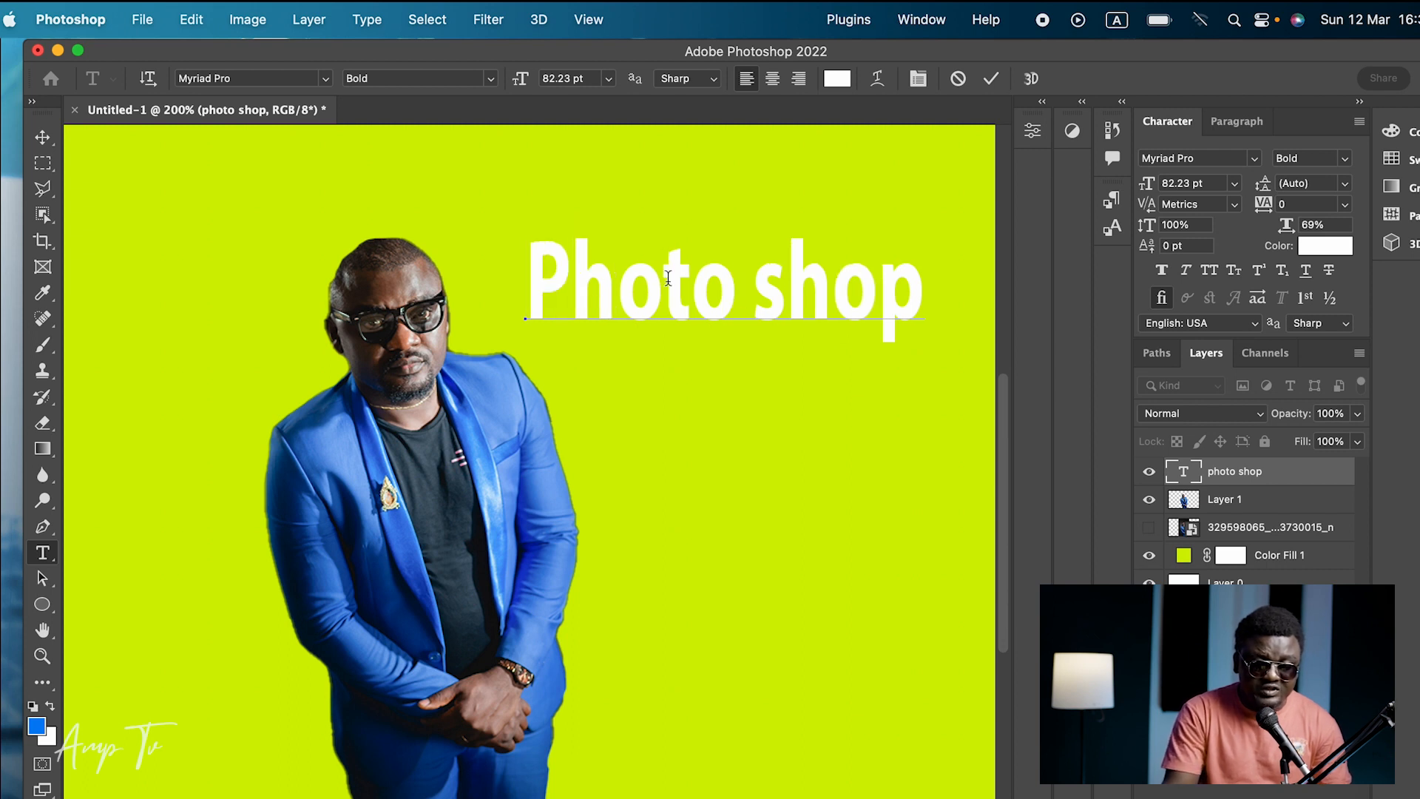
{"action": "left_click", "coordinate": [784, 289]}
{"action": "key", "text": "BackSpace"}
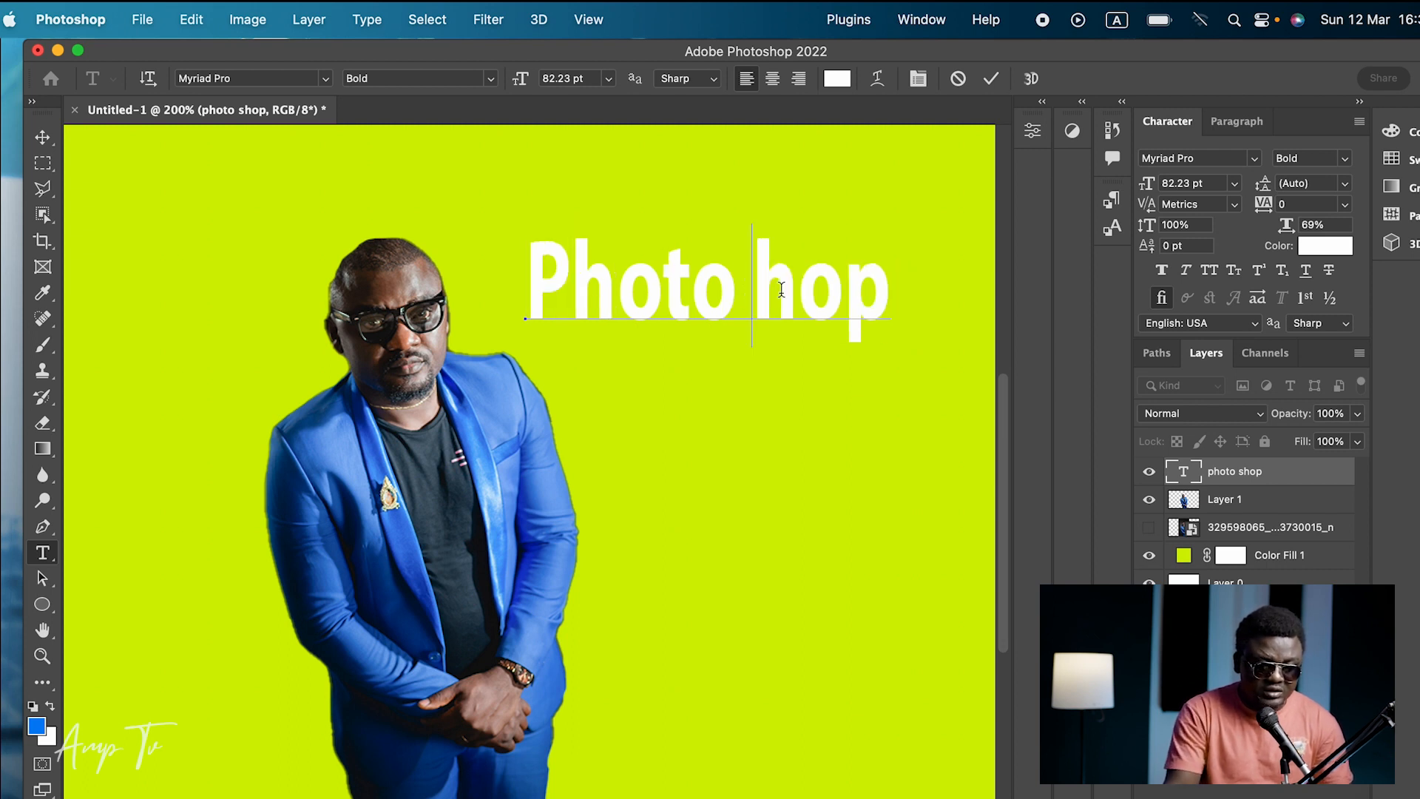
{"action": "type", "text": "S"}
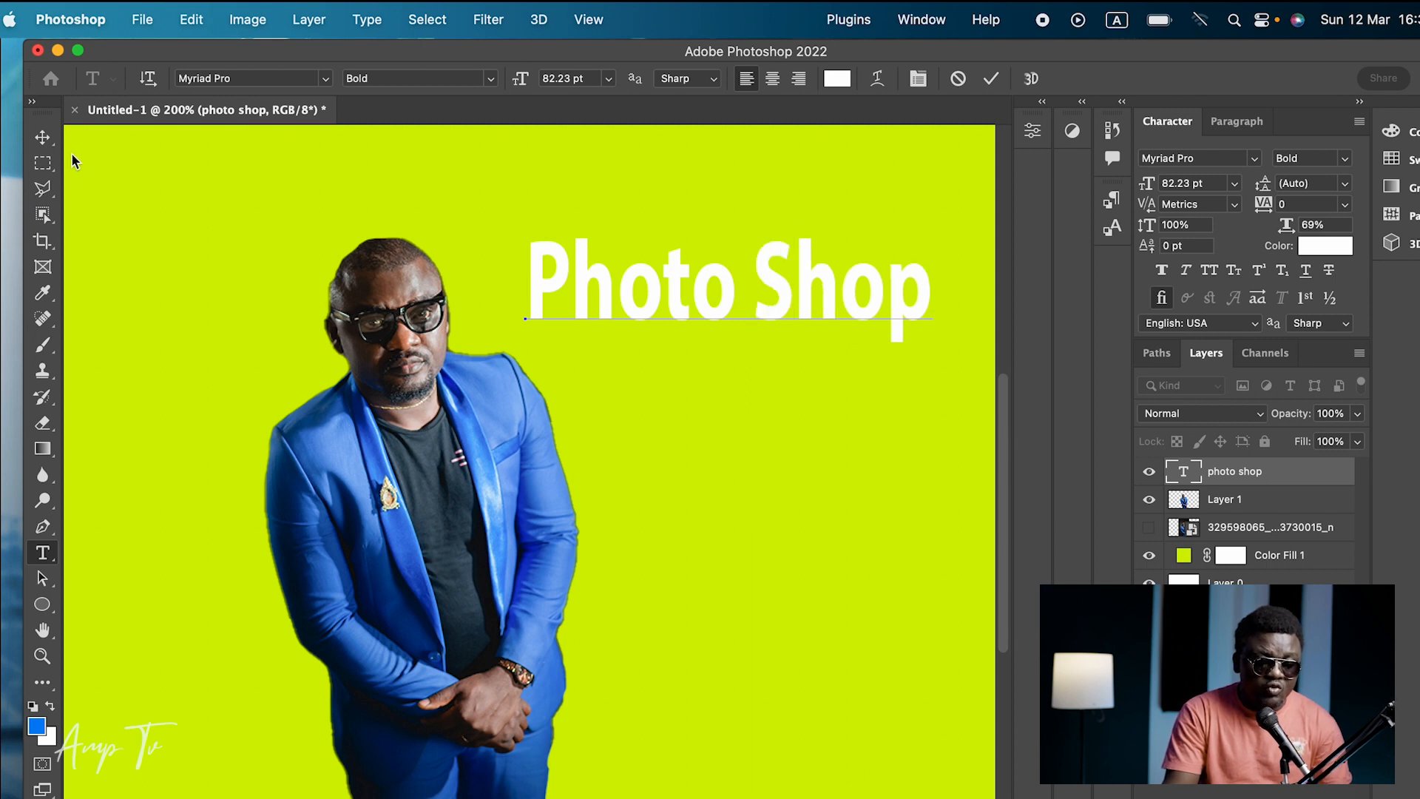
{"action": "left_click", "coordinate": [45, 139]}
{"action": "mouse_move", "coordinate": [808, 318]}
{"action": "left_mouse_down"}
{"action": "mouse_move", "coordinate": [778, 325]}
{"action": "mouse_move", "coordinate": [792, 322]}
{"action": "left_mouse_up"}
- Move the cutout man on Layer 1 away from the title, towards the canvas's left edge, and scale him to about 102%
{"action": "left_click", "coordinate": [373, 401]}
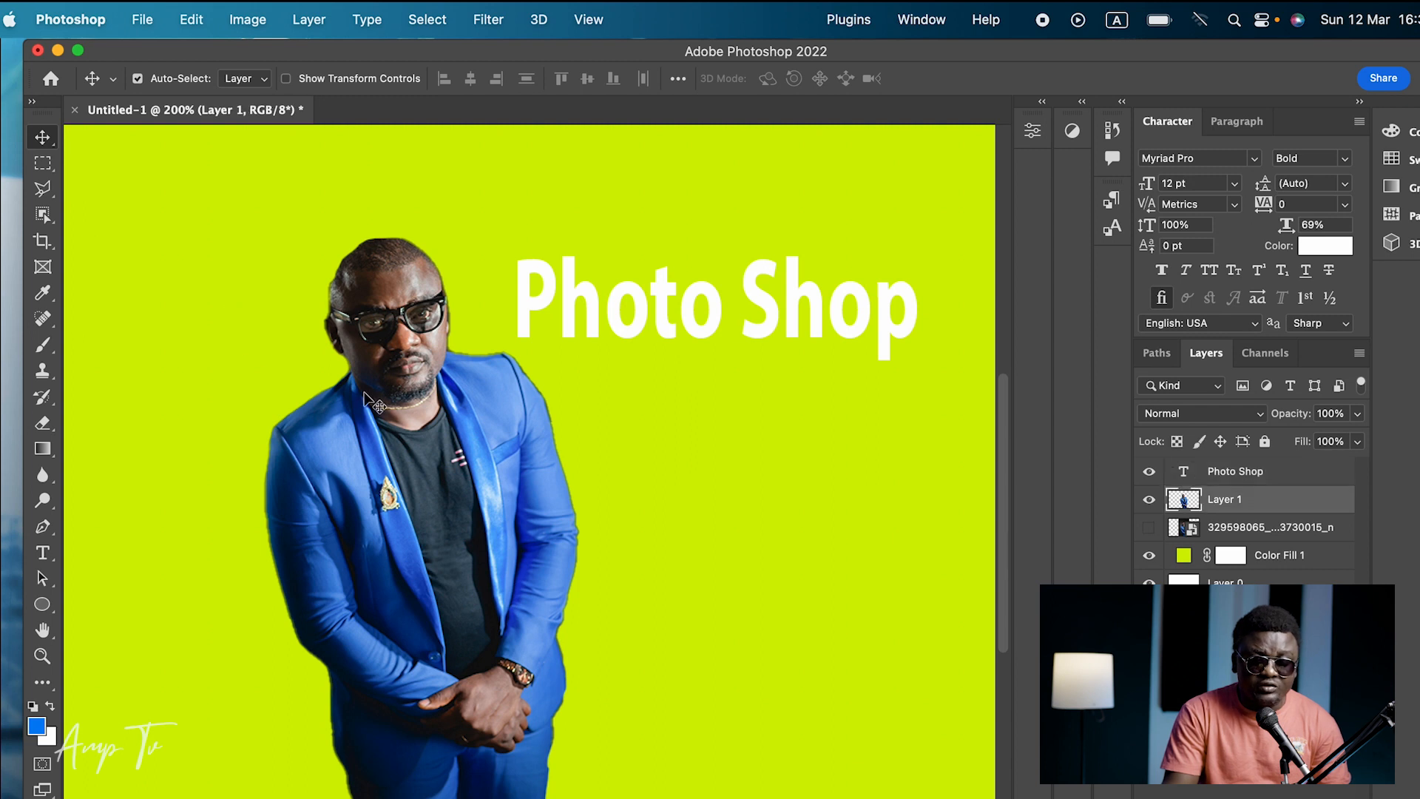
{"action": "left_click_drag", "start_coordinate": [406, 454], "coordinate": [247, 460]}
{"action": "key", "text": "cmd+t"}
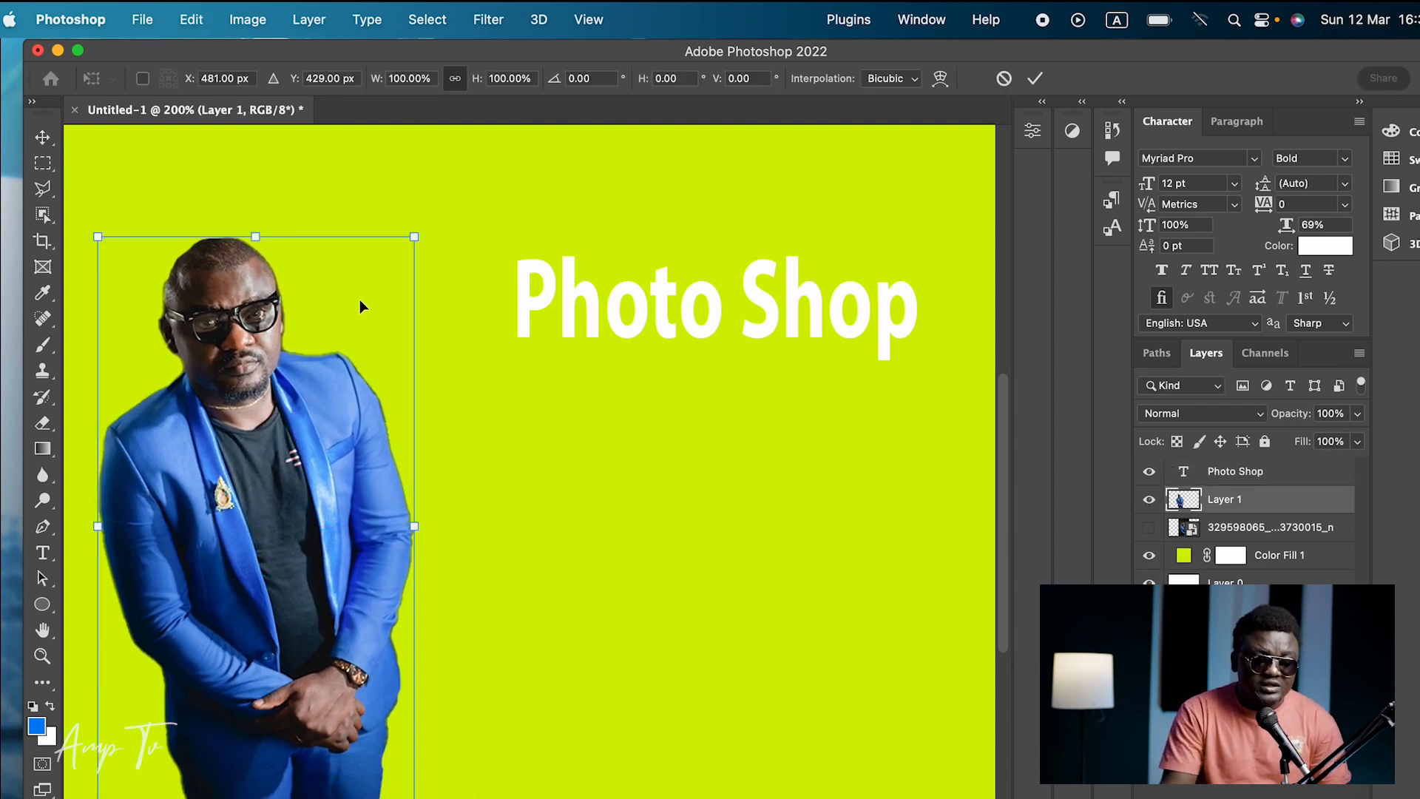
{"action": "left_click_drag", "start_coordinate": [416, 237], "coordinate": [372, 319]}
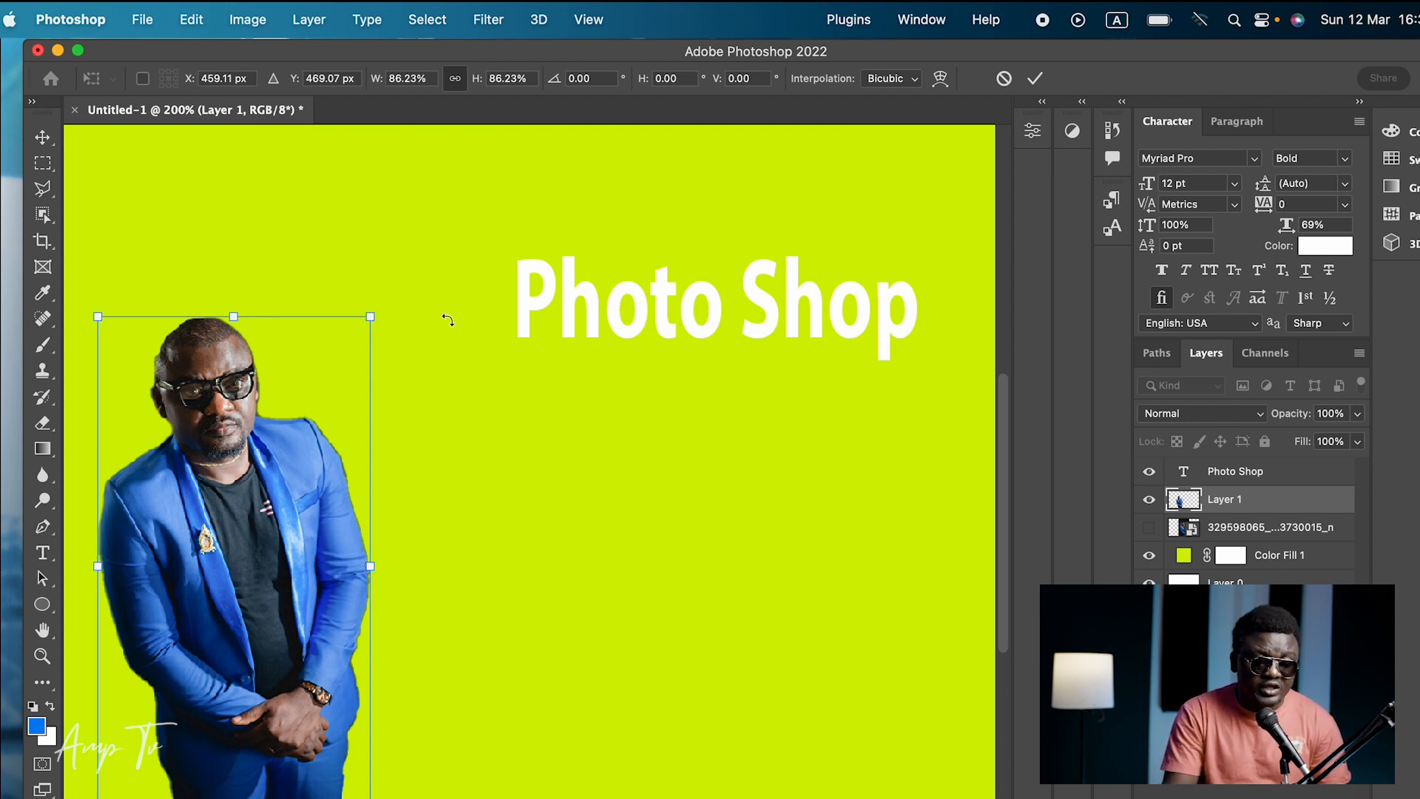
{"action": "left_click_drag", "start_coordinate": [376, 316], "coordinate": [420, 222]}
{"action": "mouse_move", "coordinate": [326, 406]}
{"action": "left_mouse_down"}
{"action": "mouse_move", "coordinate": [348, 383]}
{"action": "mouse_move", "coordinate": [334, 409]}
{"action": "left_mouse_up"}
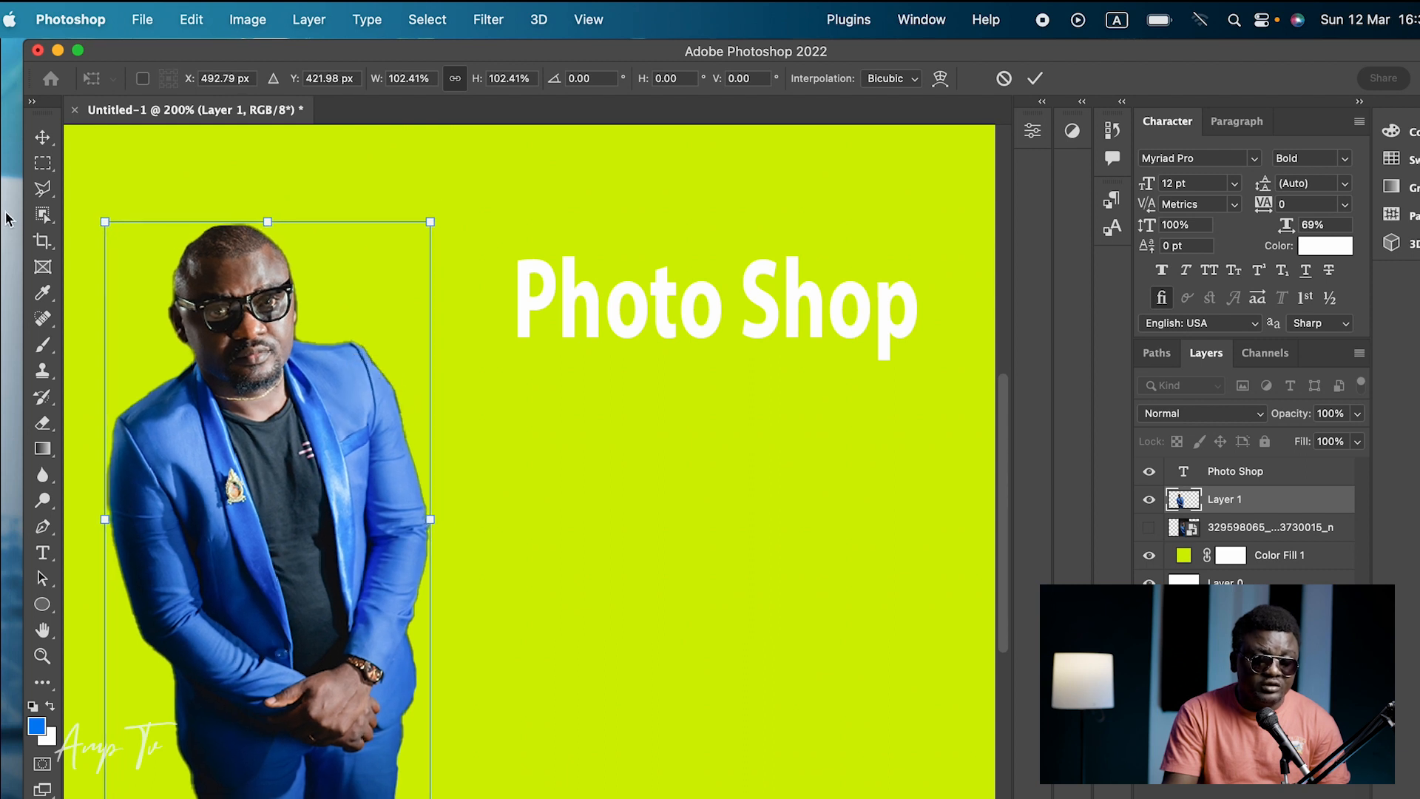
{"action": "left_click", "coordinate": [38, 139]}
- Move the "Photo Shop" title down and closer to the man, just above his shoulder
{"action": "left_click_drag", "start_coordinate": [625, 296], "coordinate": [544, 346]}
{"action": "left_click", "coordinate": [610, 459]}
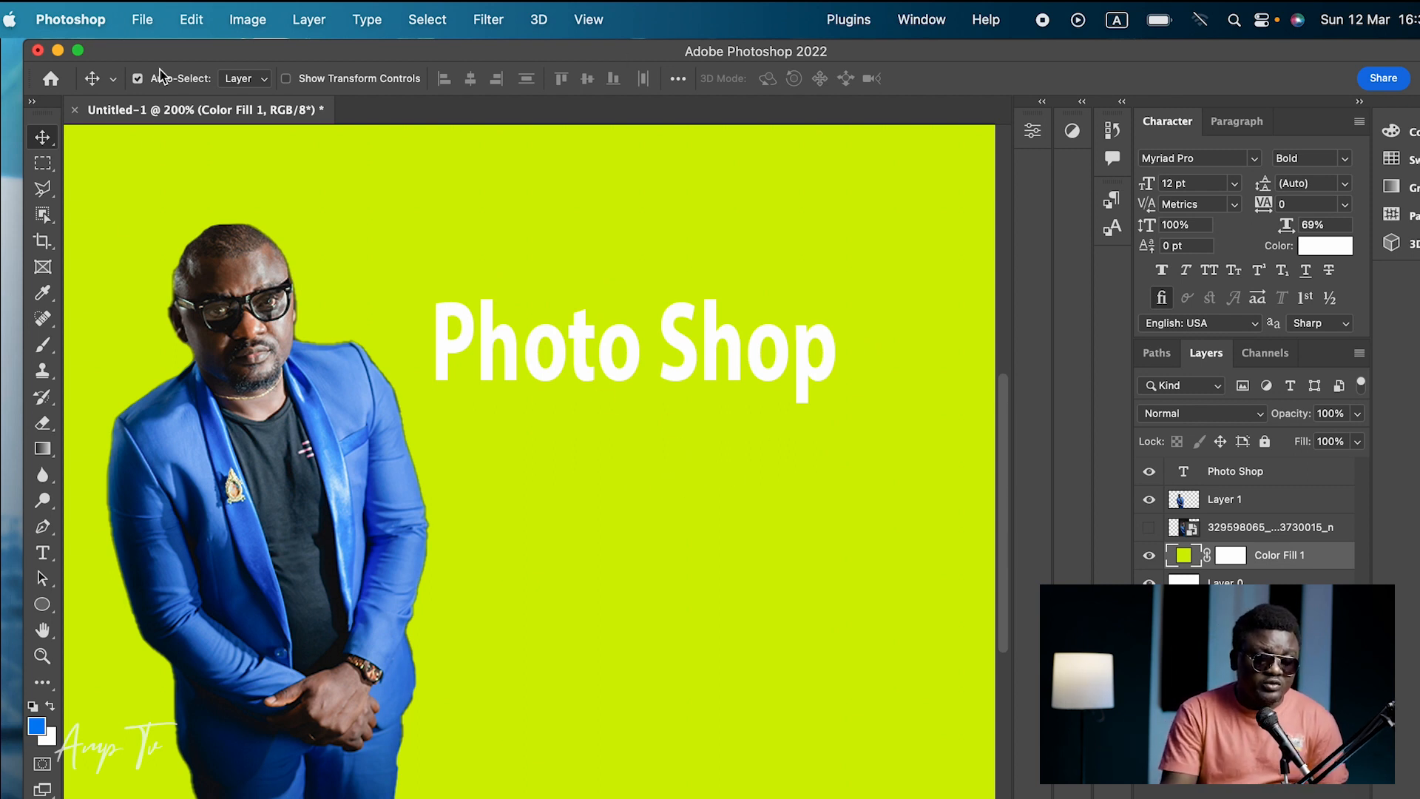
- Export the composition as a 1280 x 720 px JPG at quality 6, saved on the Desktop as Untitled-1
{"action": "left_click", "coordinate": [138, 24]}
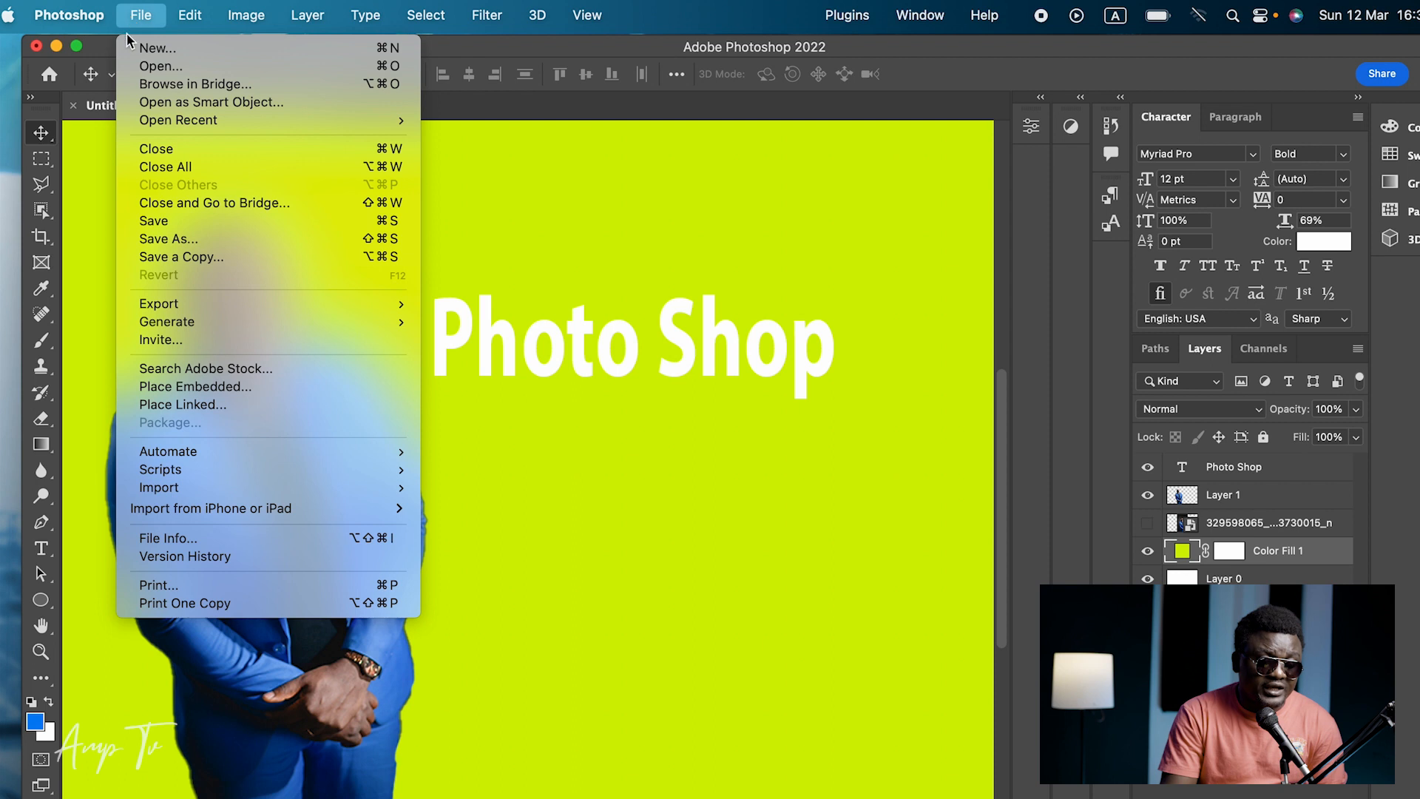
{"action": "mouse_move", "coordinate": [215, 303]}
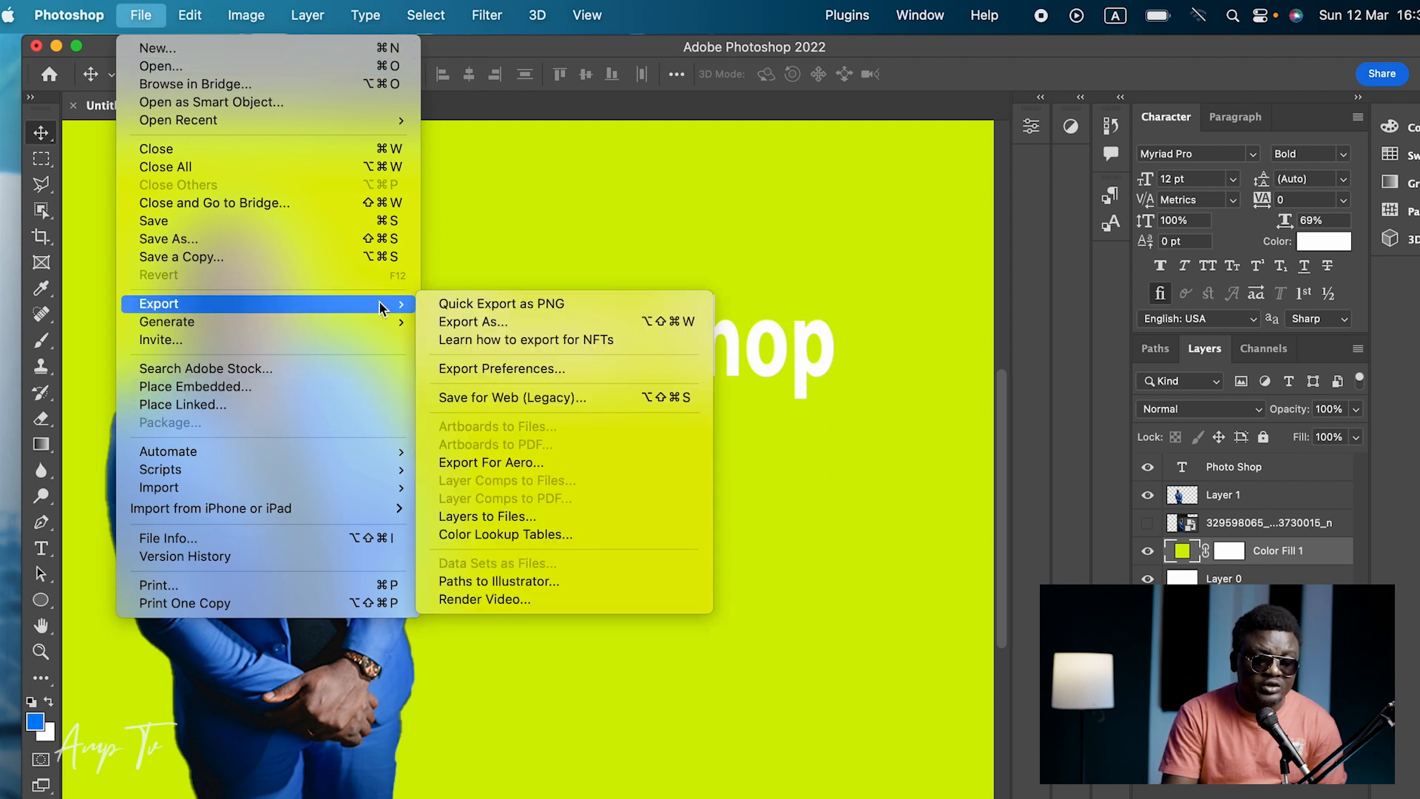
{"action": "left_click", "coordinate": [454, 323]}
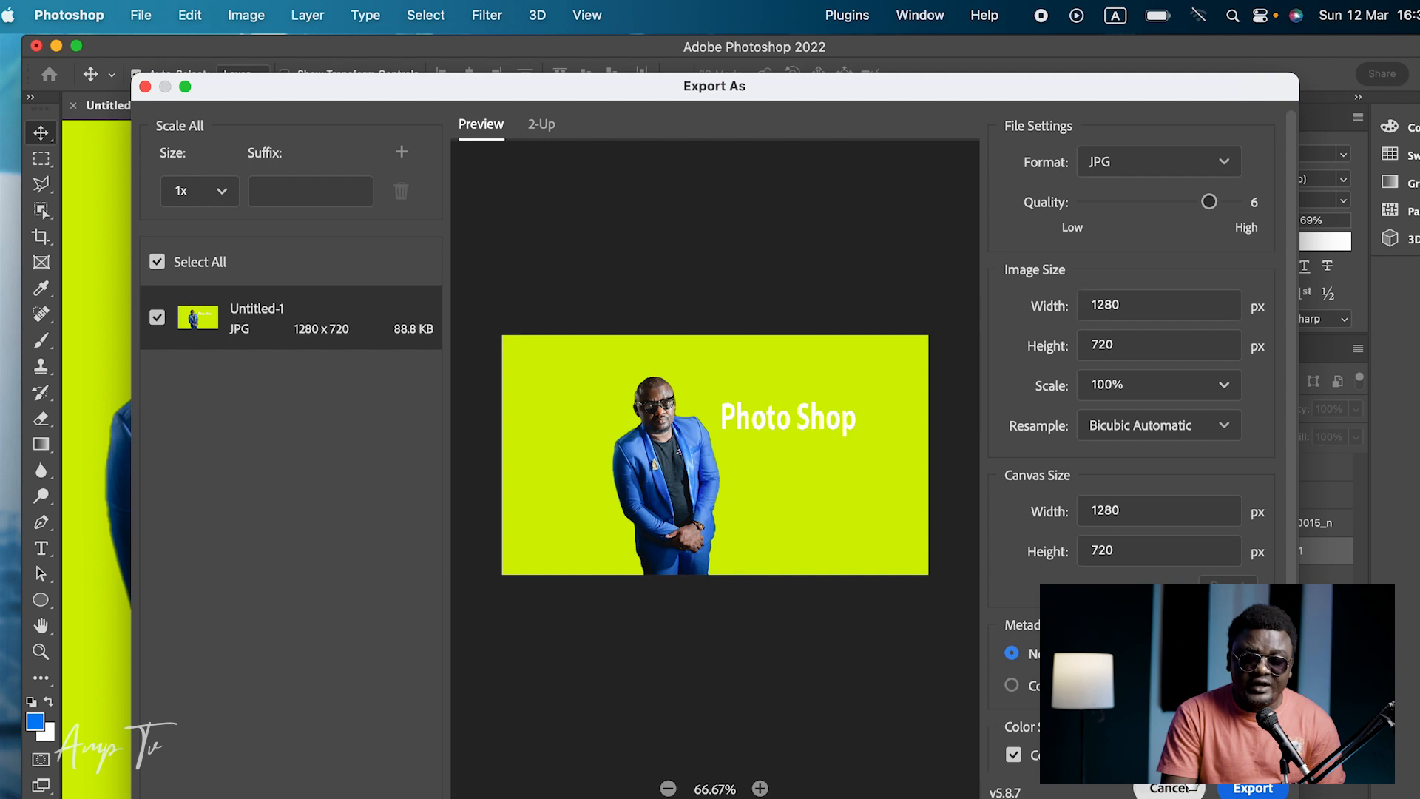
{"action": "left_click", "coordinate": [1249, 790]}
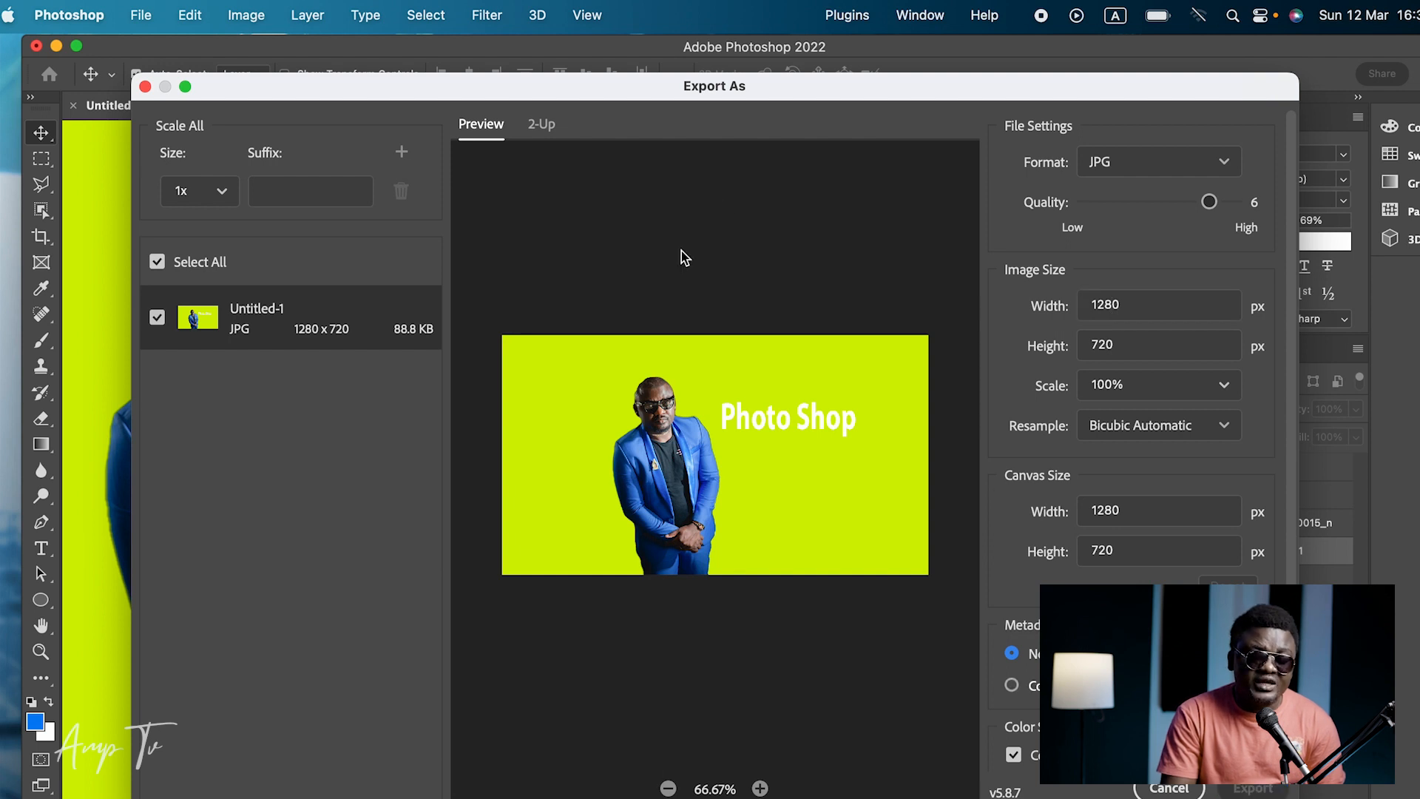
{"action": "left_click", "coordinate": [379, 247]}
{"action": "left_click", "coordinate": [1056, 555]}
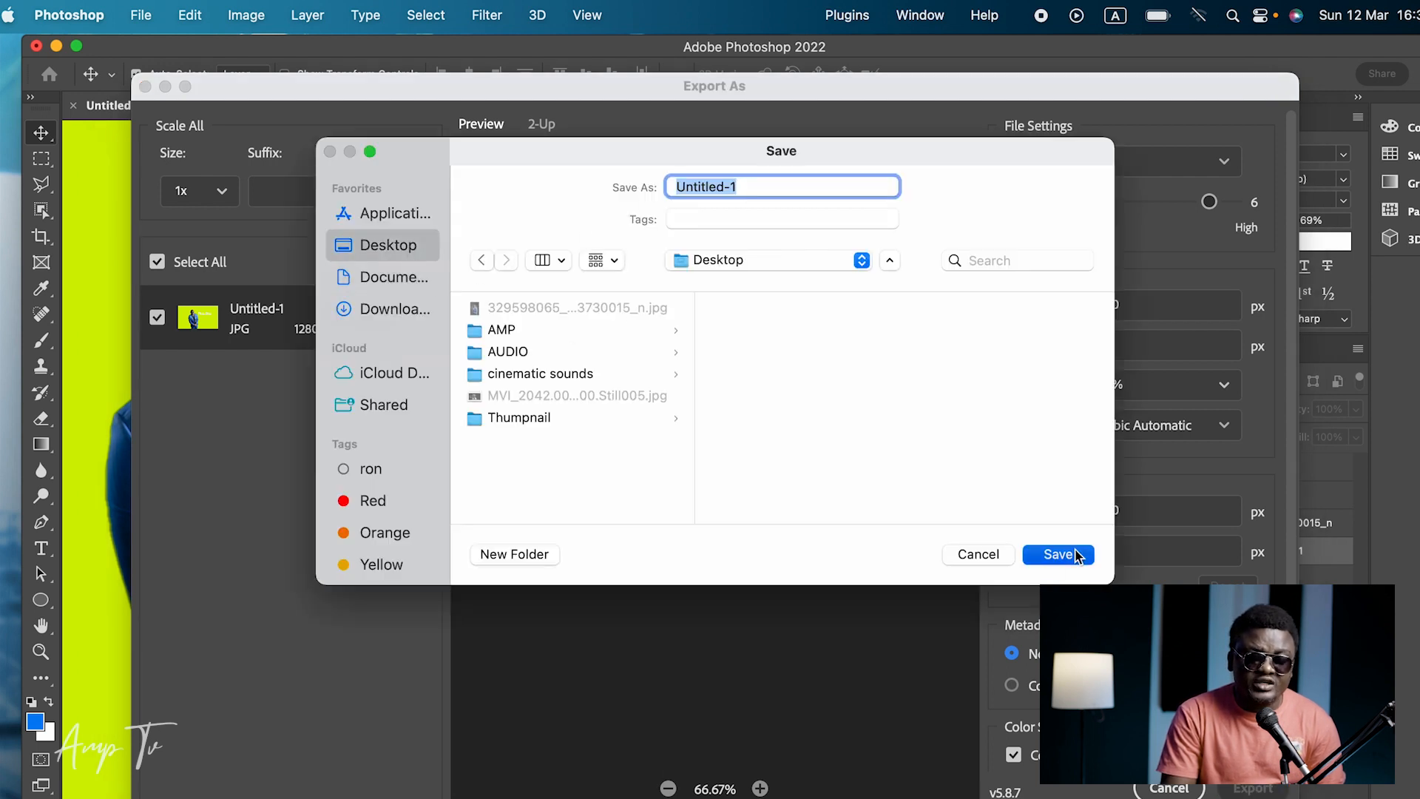
- Minimise the document window and bring up the options for opening the exported Untitled-1.jpg on the desktop
{"action": "left_click", "coordinate": [56, 45]}
{"action": "right_click", "coordinate": [1383, 181]}
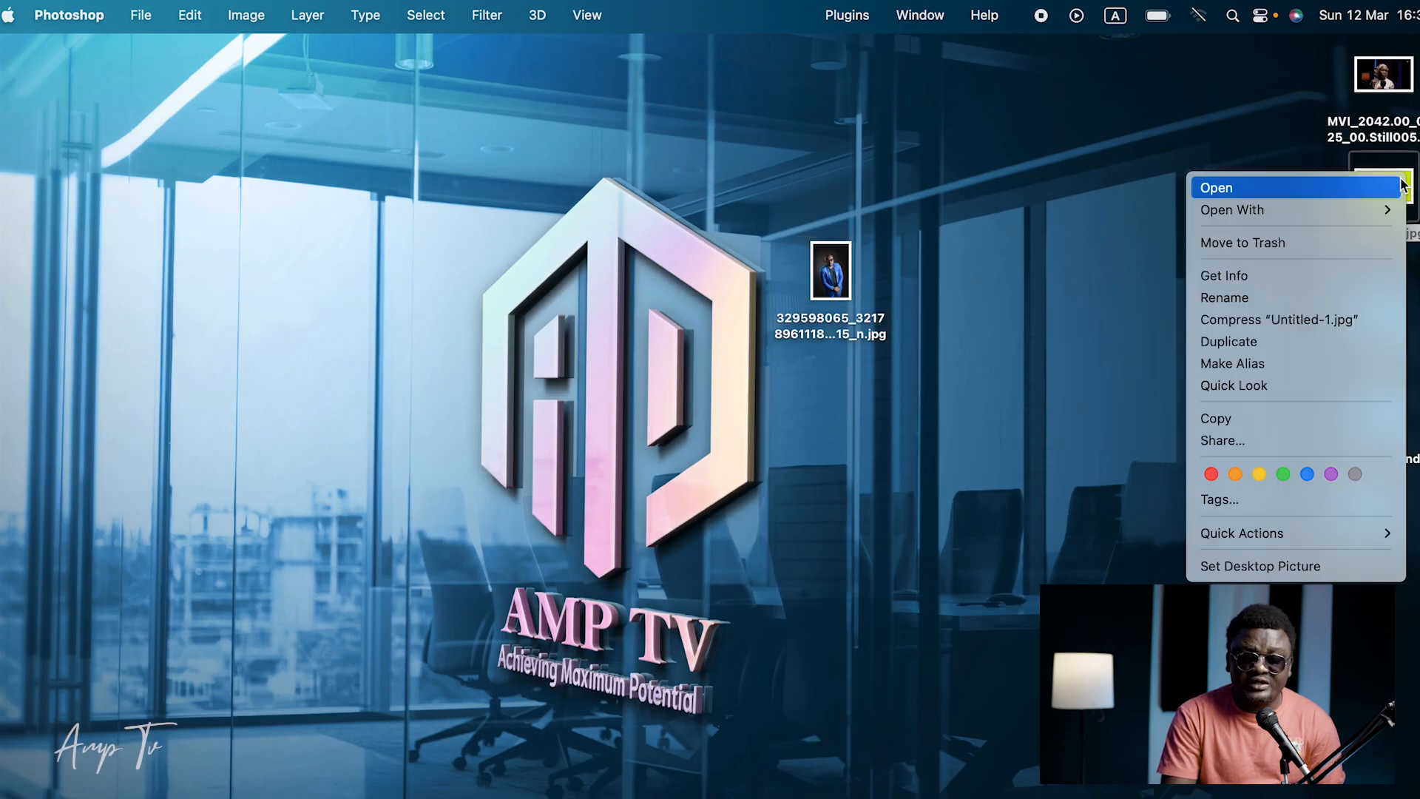